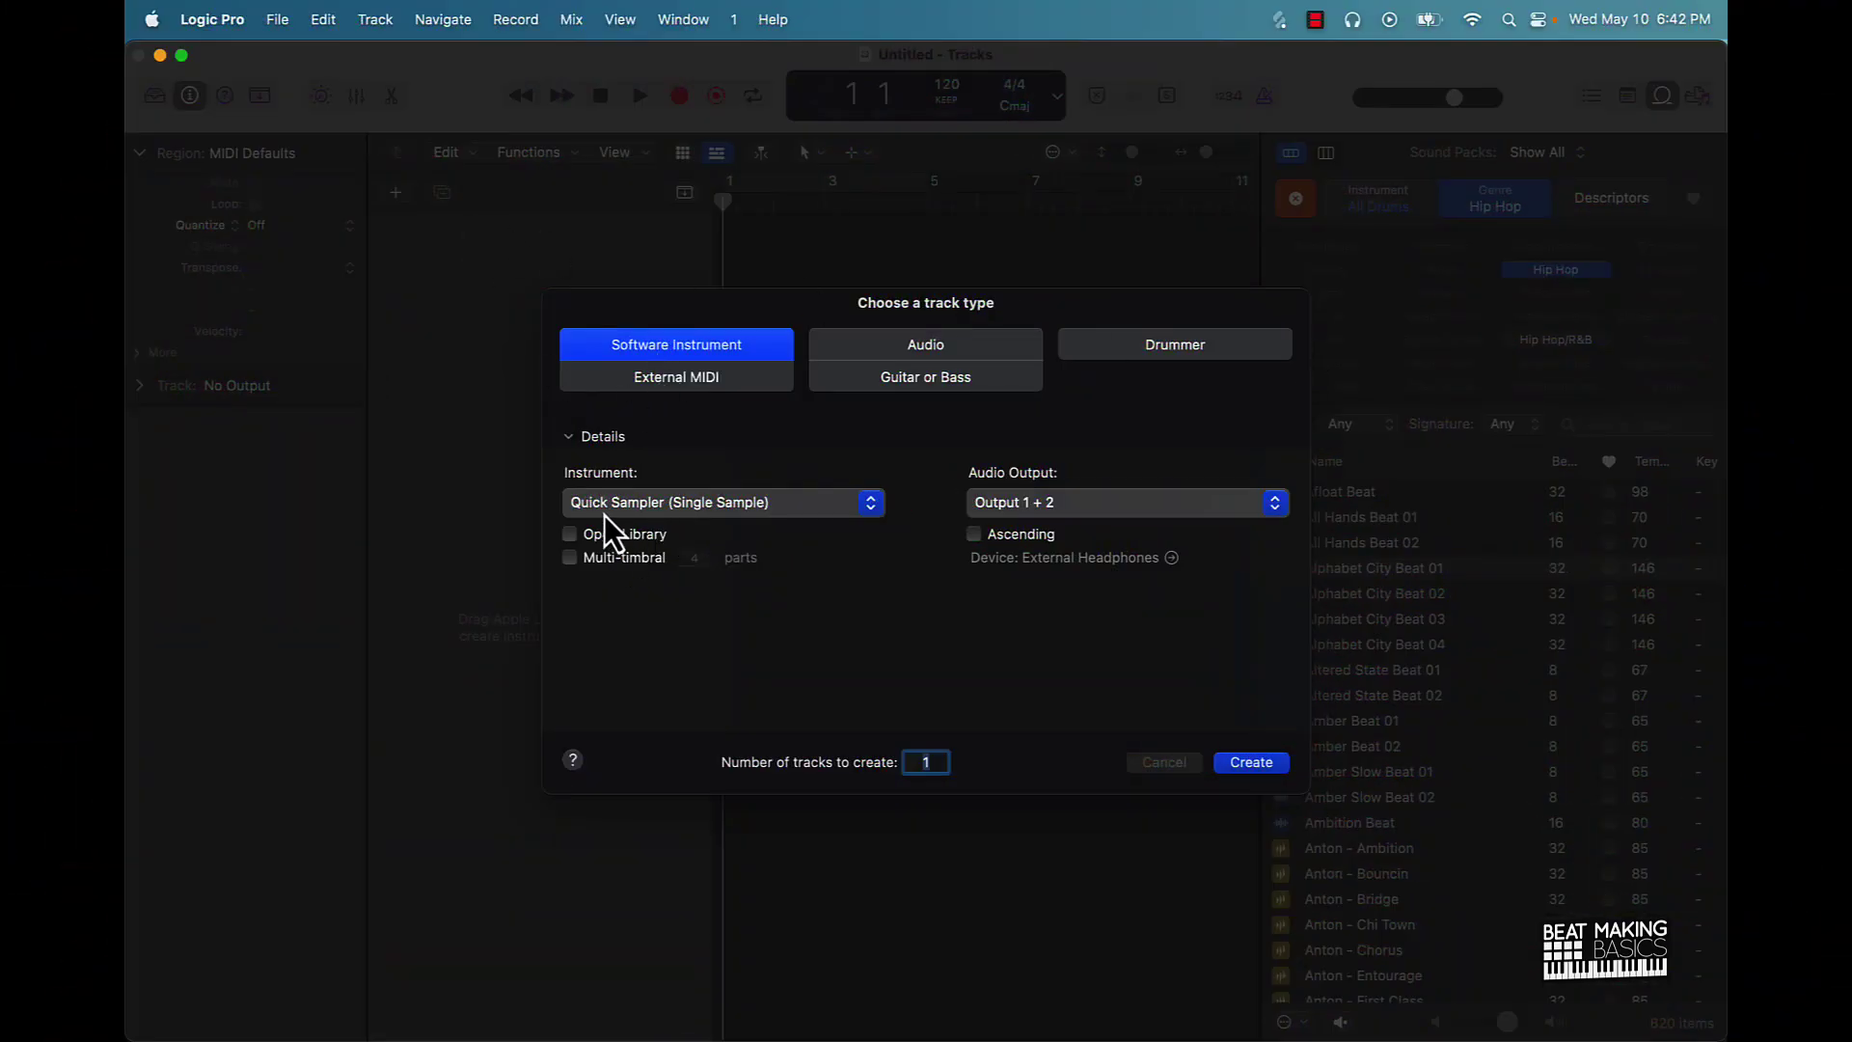
- Create one software instrument track with Quick Sampler (Single Sample) and close the Musical Typing window
click(1250, 762)
drag(1280, 300, 865, 252)
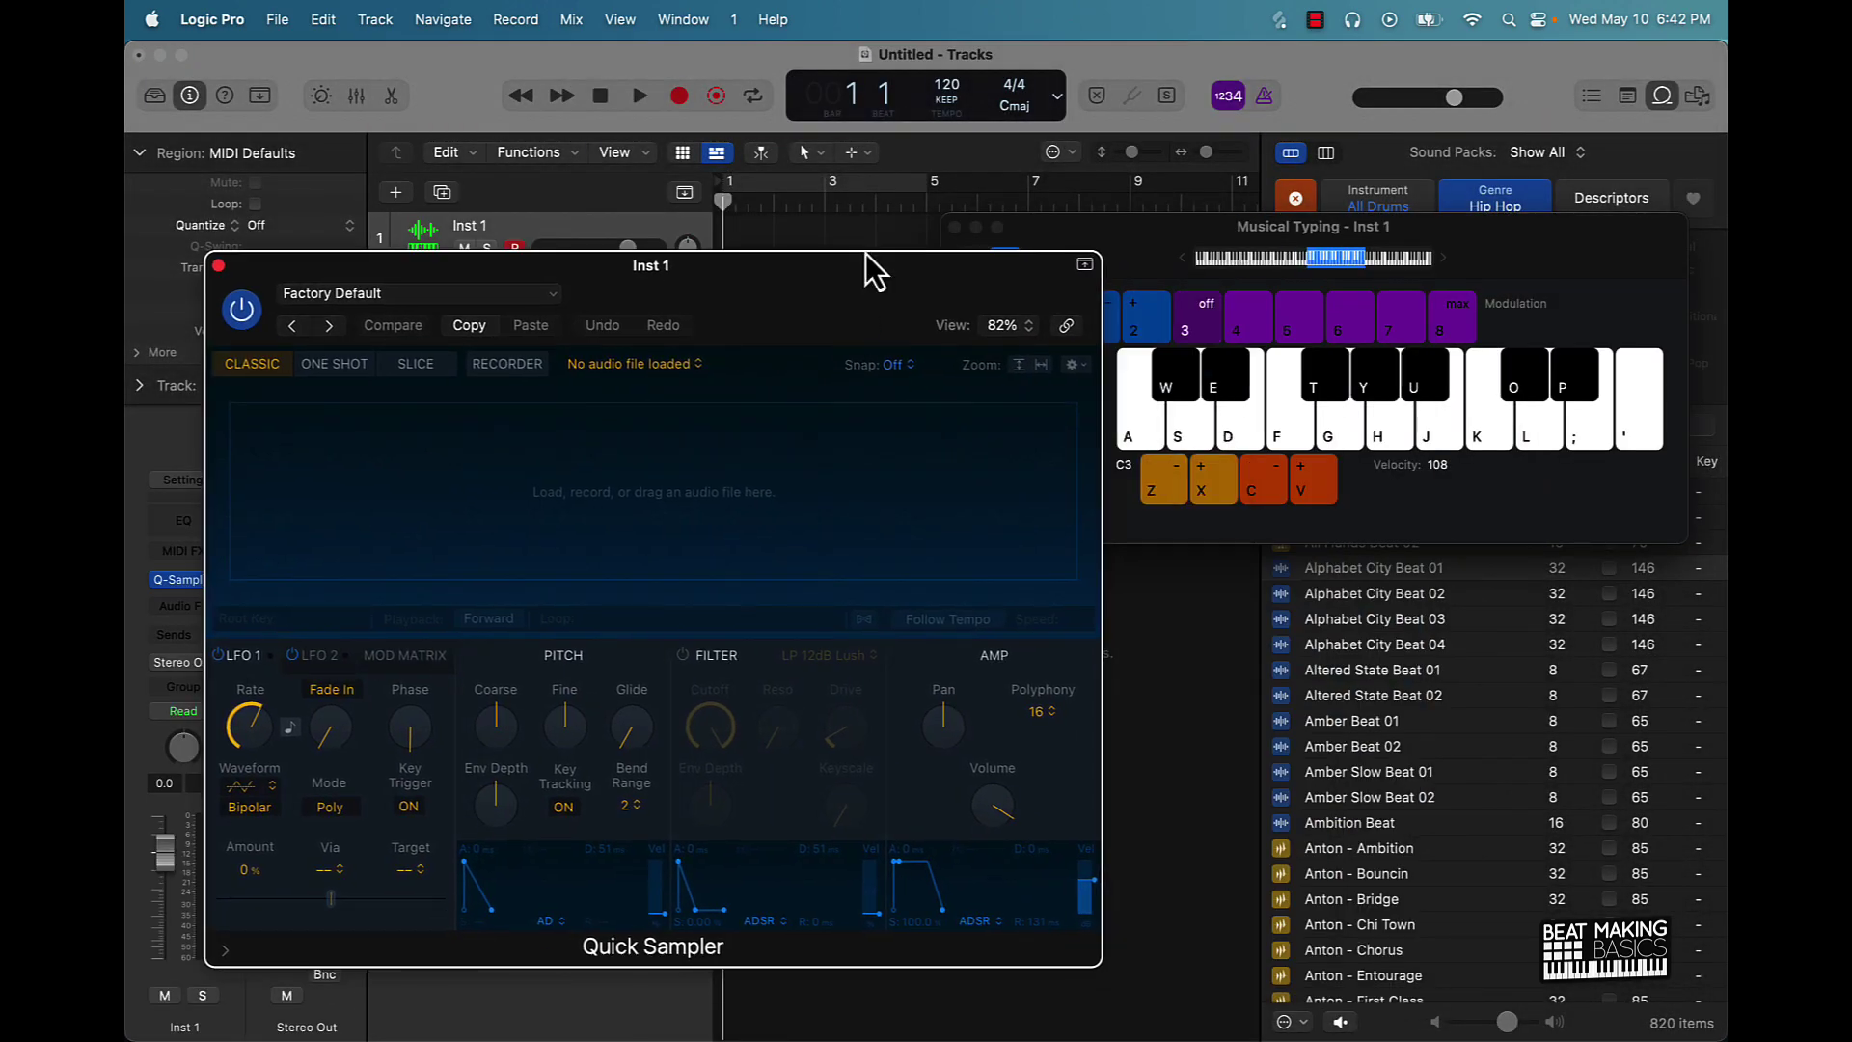
click(956, 228)
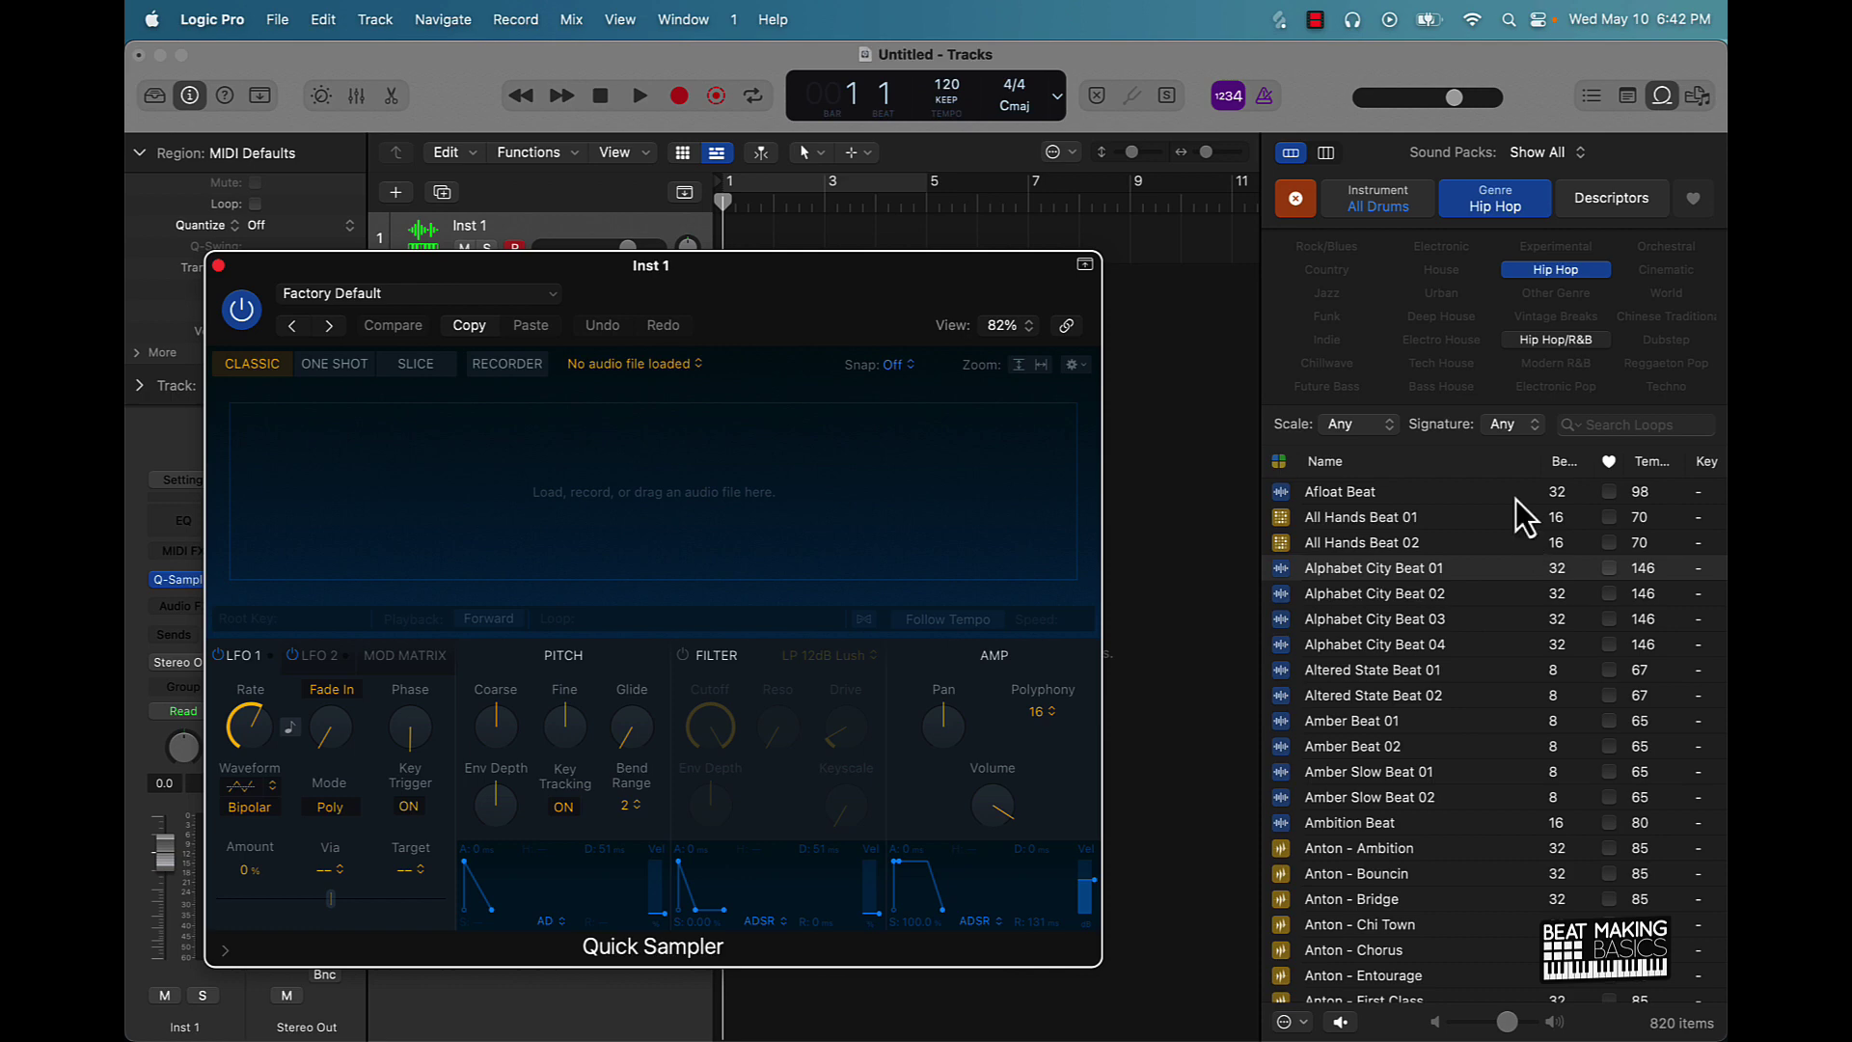
- Audition some of the hip-hop drum loops and load the Clicky Hi-Hat 01 loop into Quick Sampler
scroll(1455, 543, down, 20)
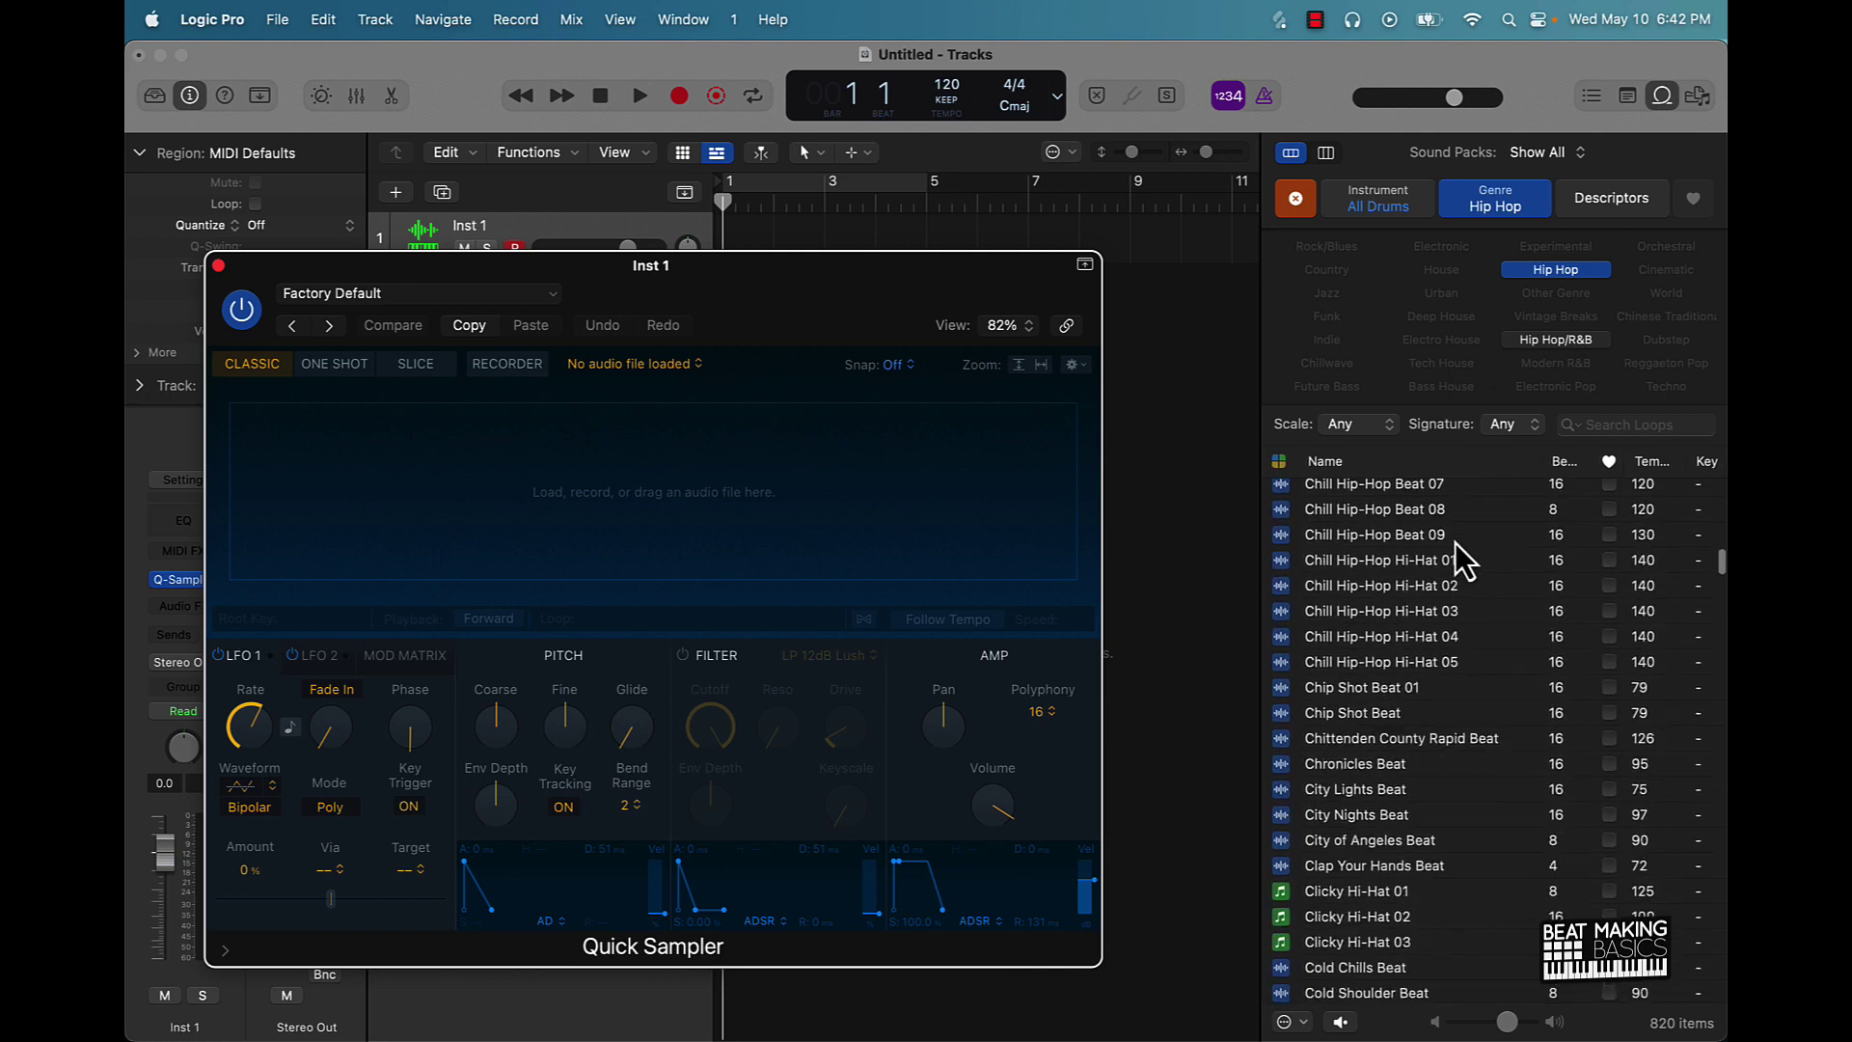
drag(1456, 543, 750, 492)
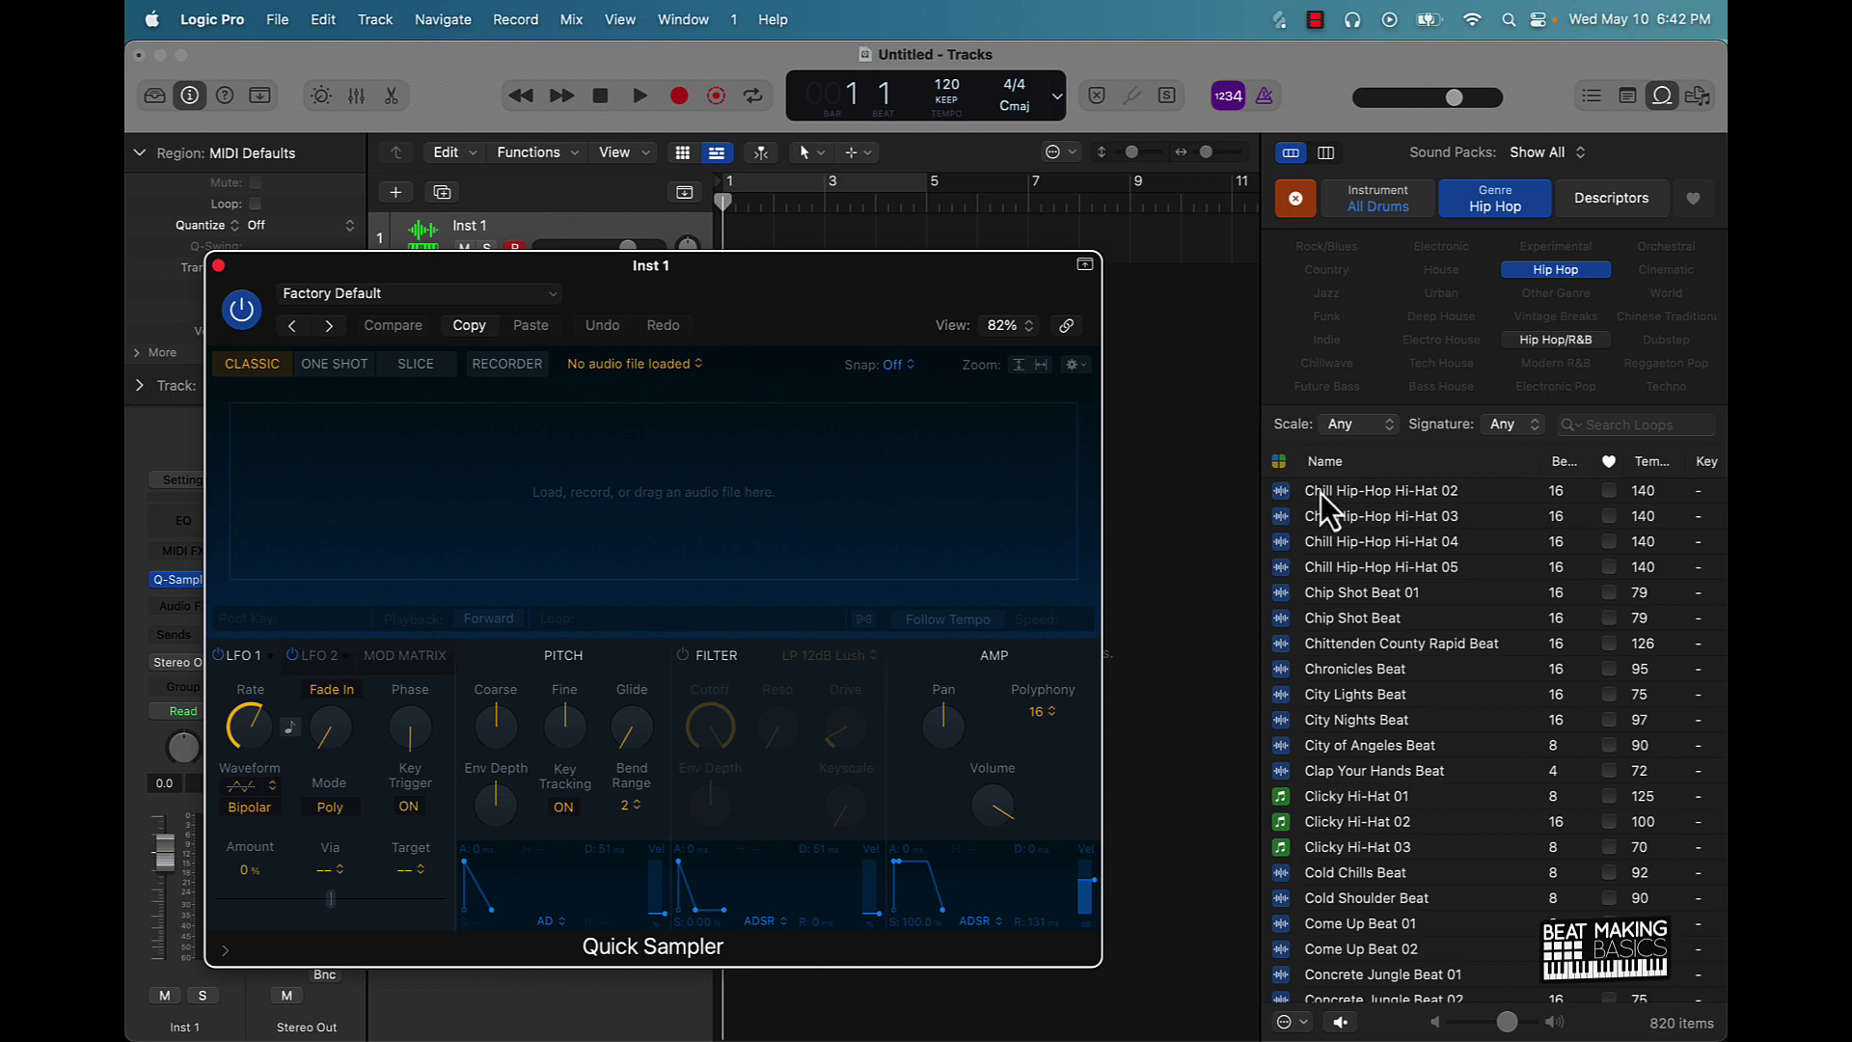
click(1379, 699)
click(1380, 698)
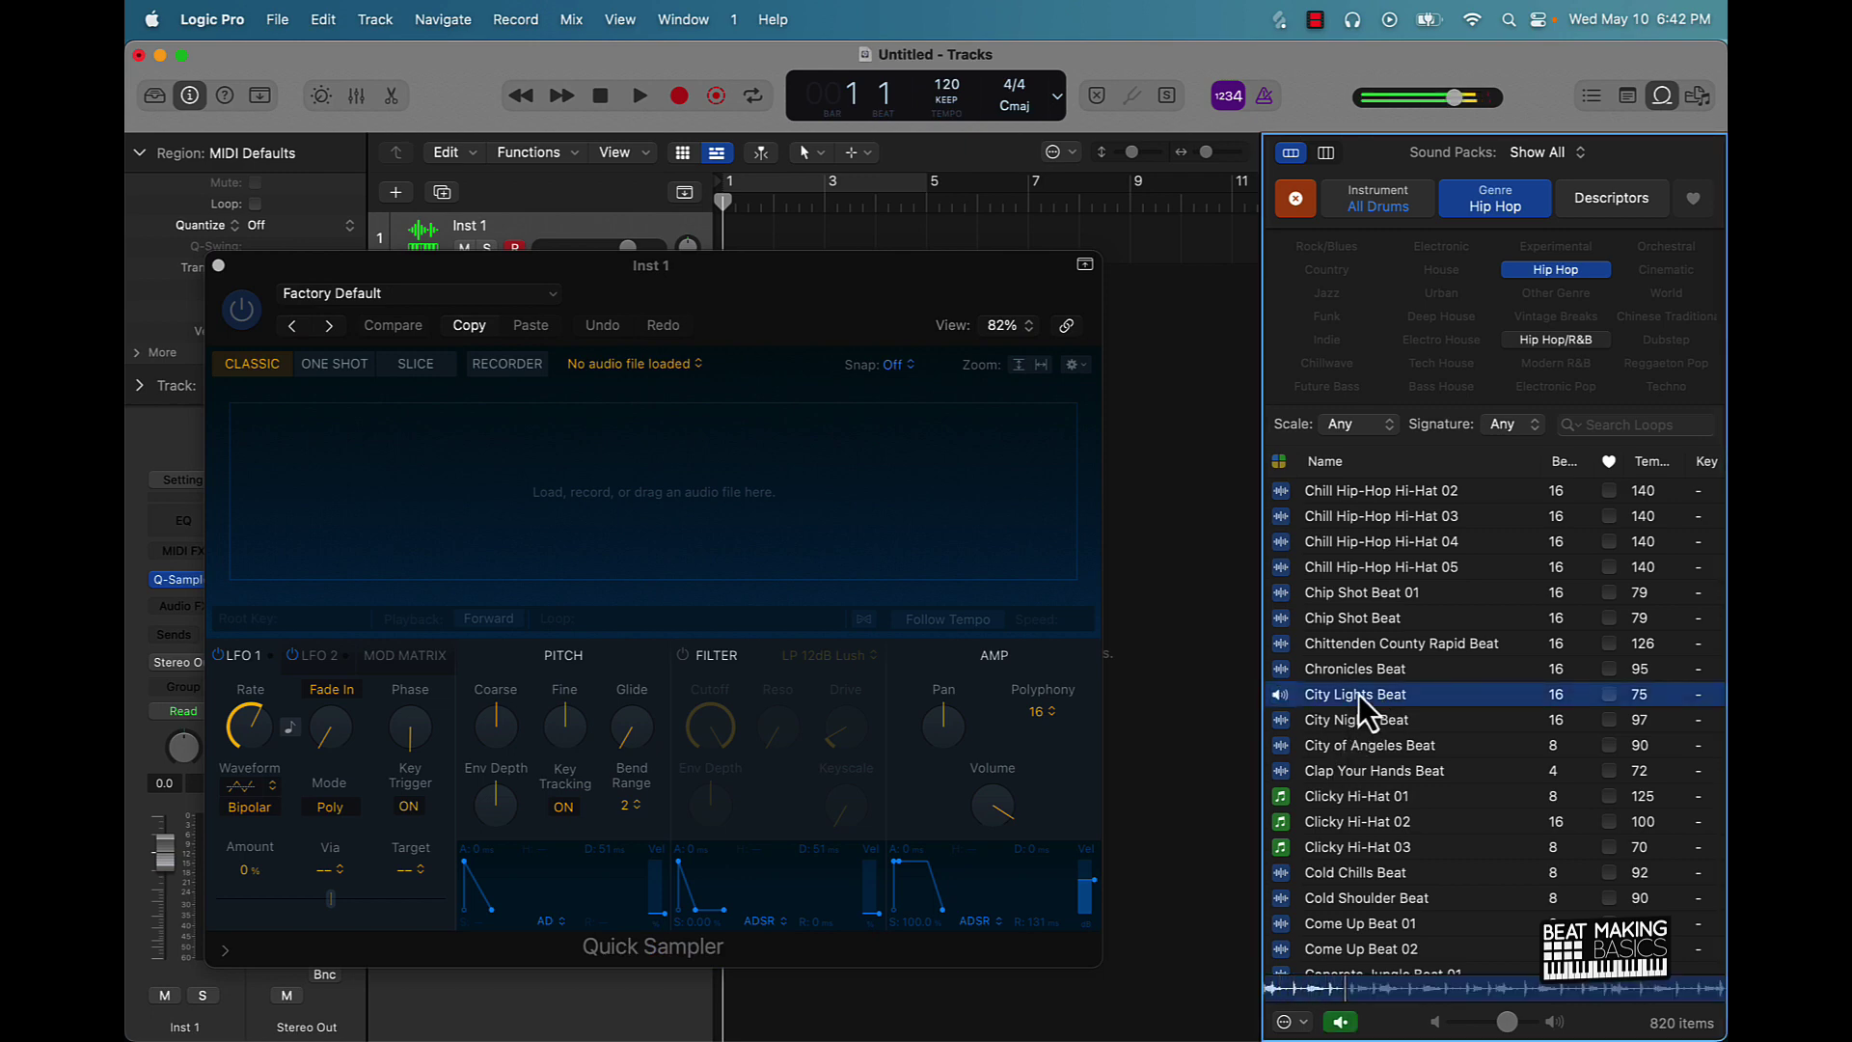
click(1360, 723)
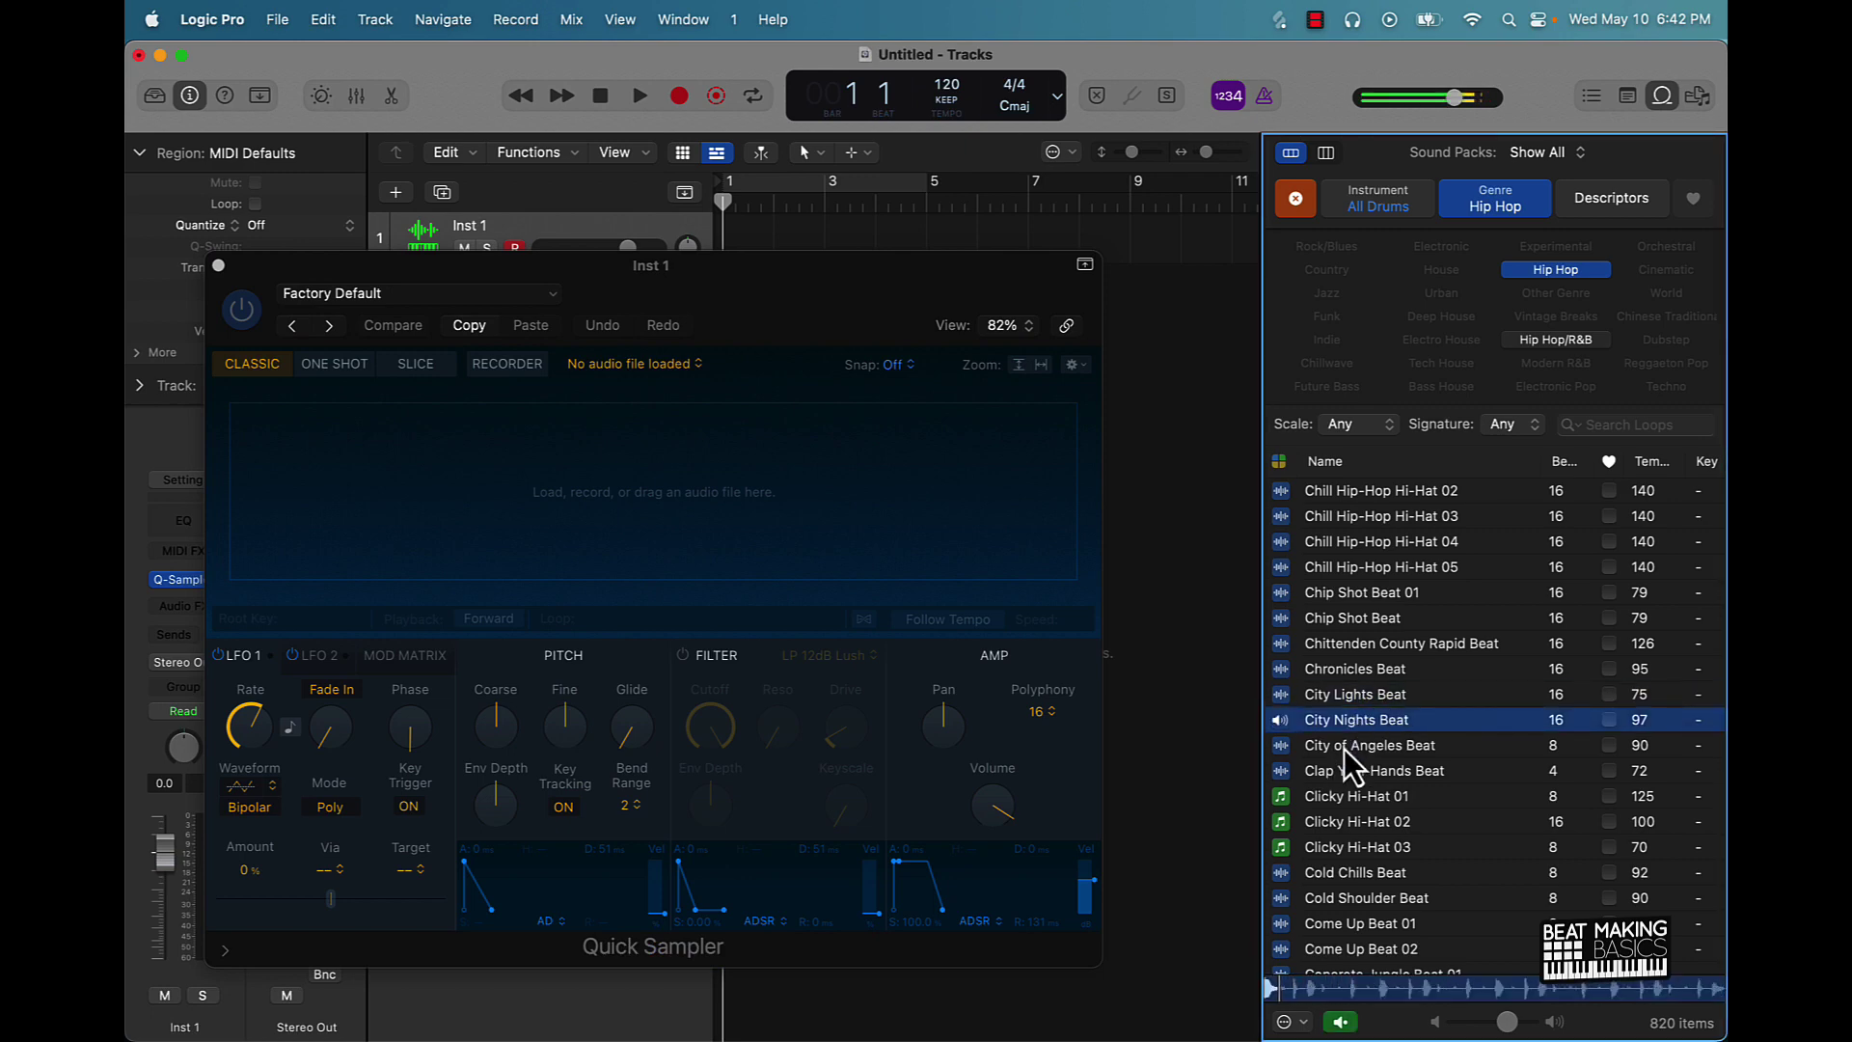
click(1366, 797)
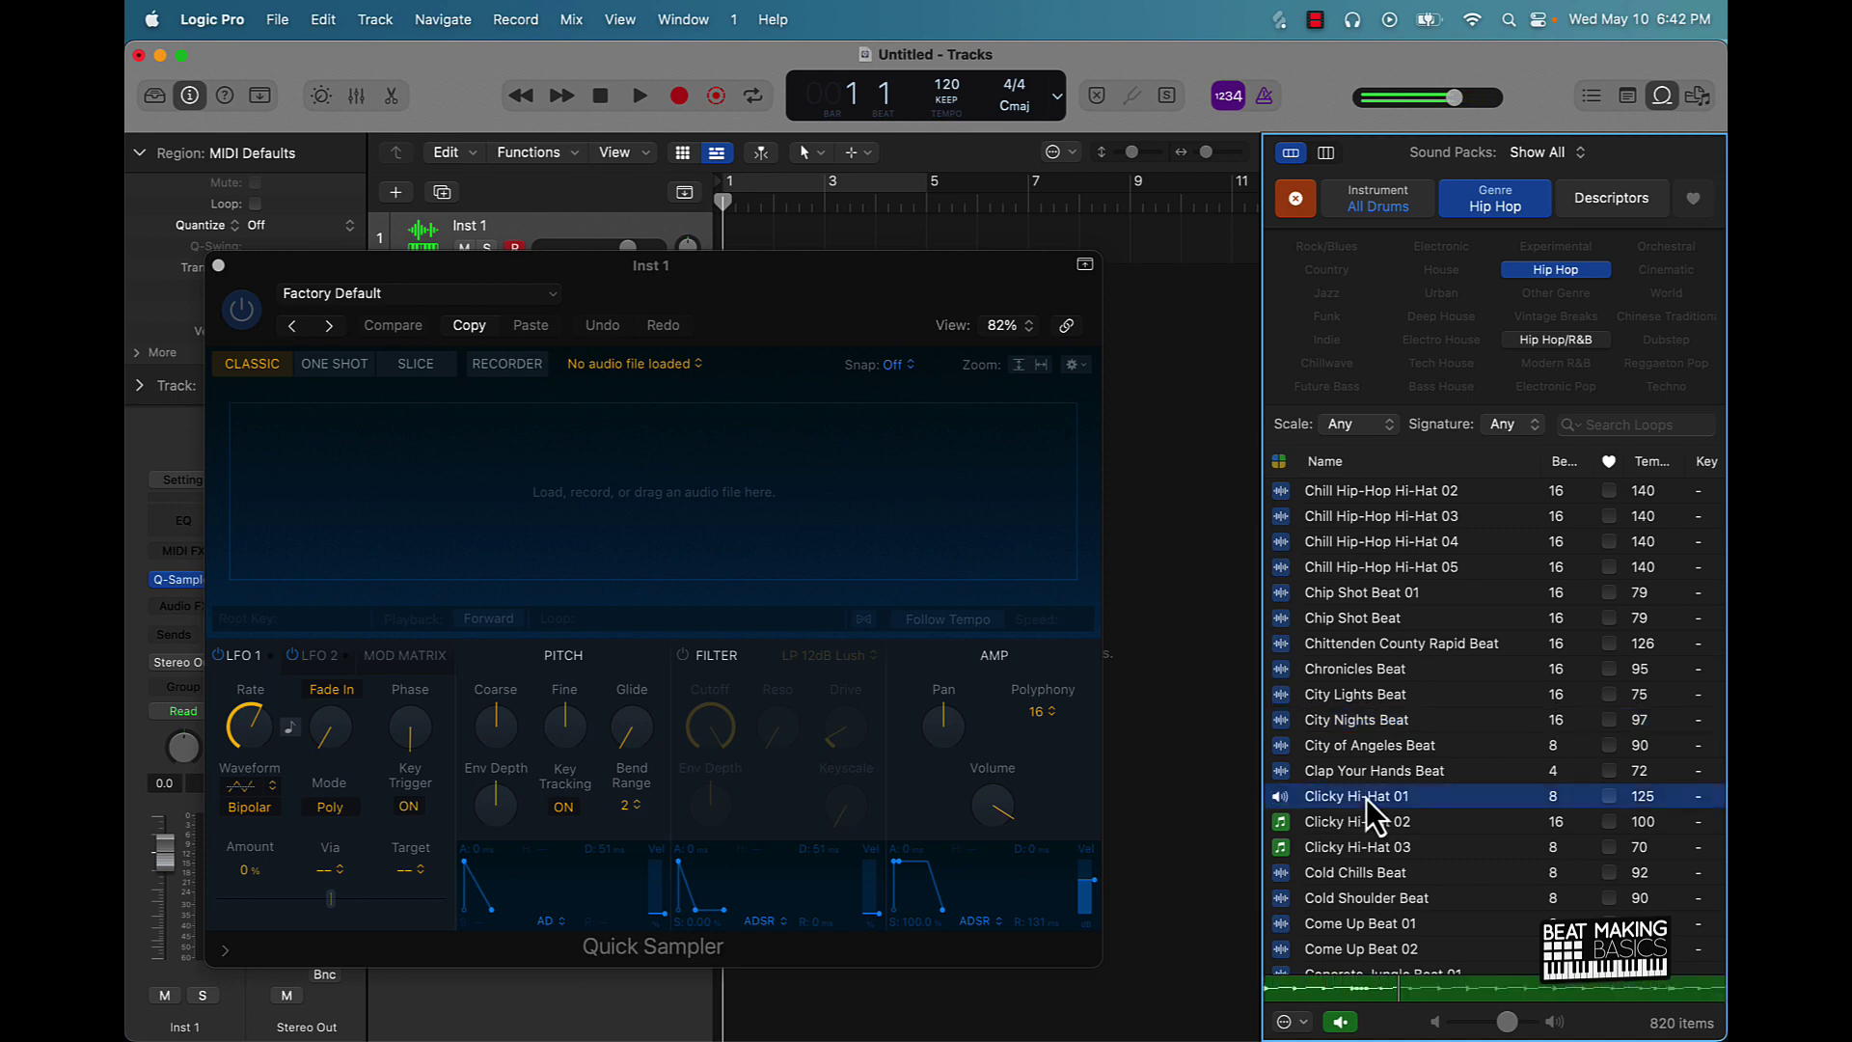
click(1364, 798)
drag(1368, 815, 439, 442)
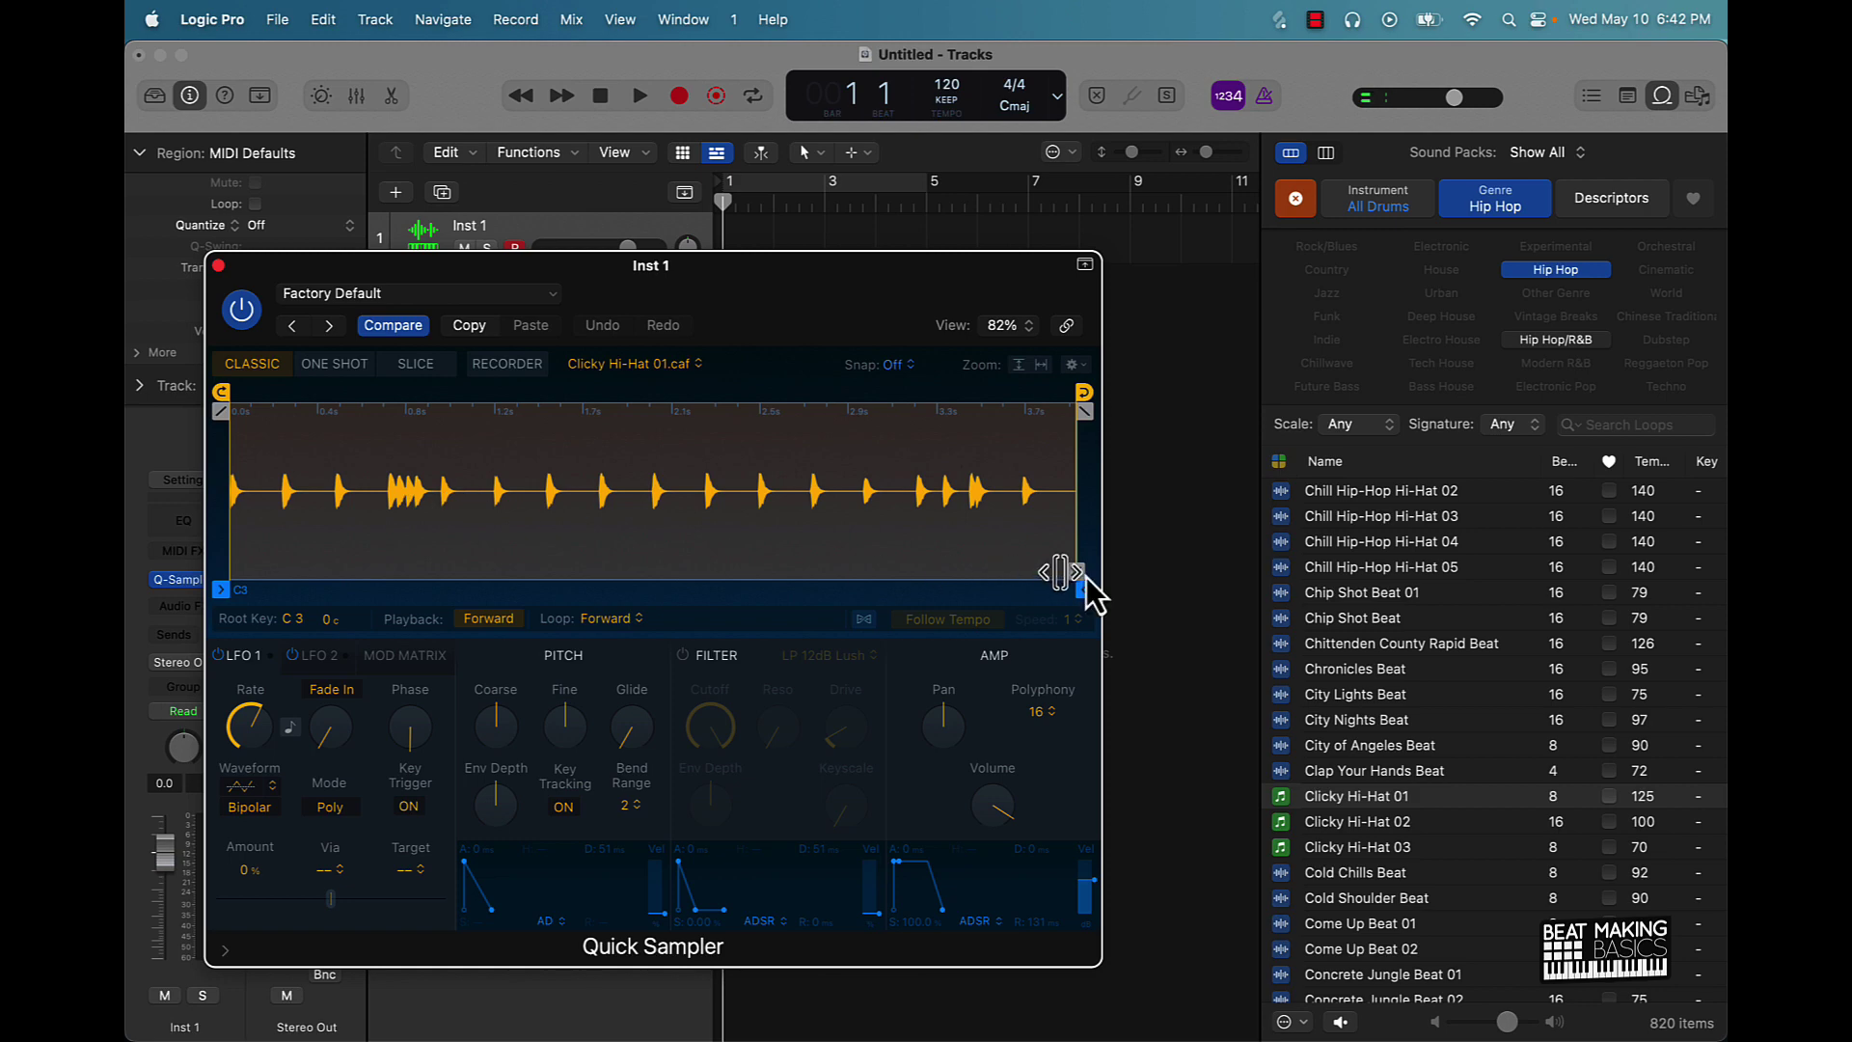
- Trim the sample to its first hi-hat hit, set its loop mode to No Loop, and close Quick Sampler
drag(1084, 586, 281, 586)
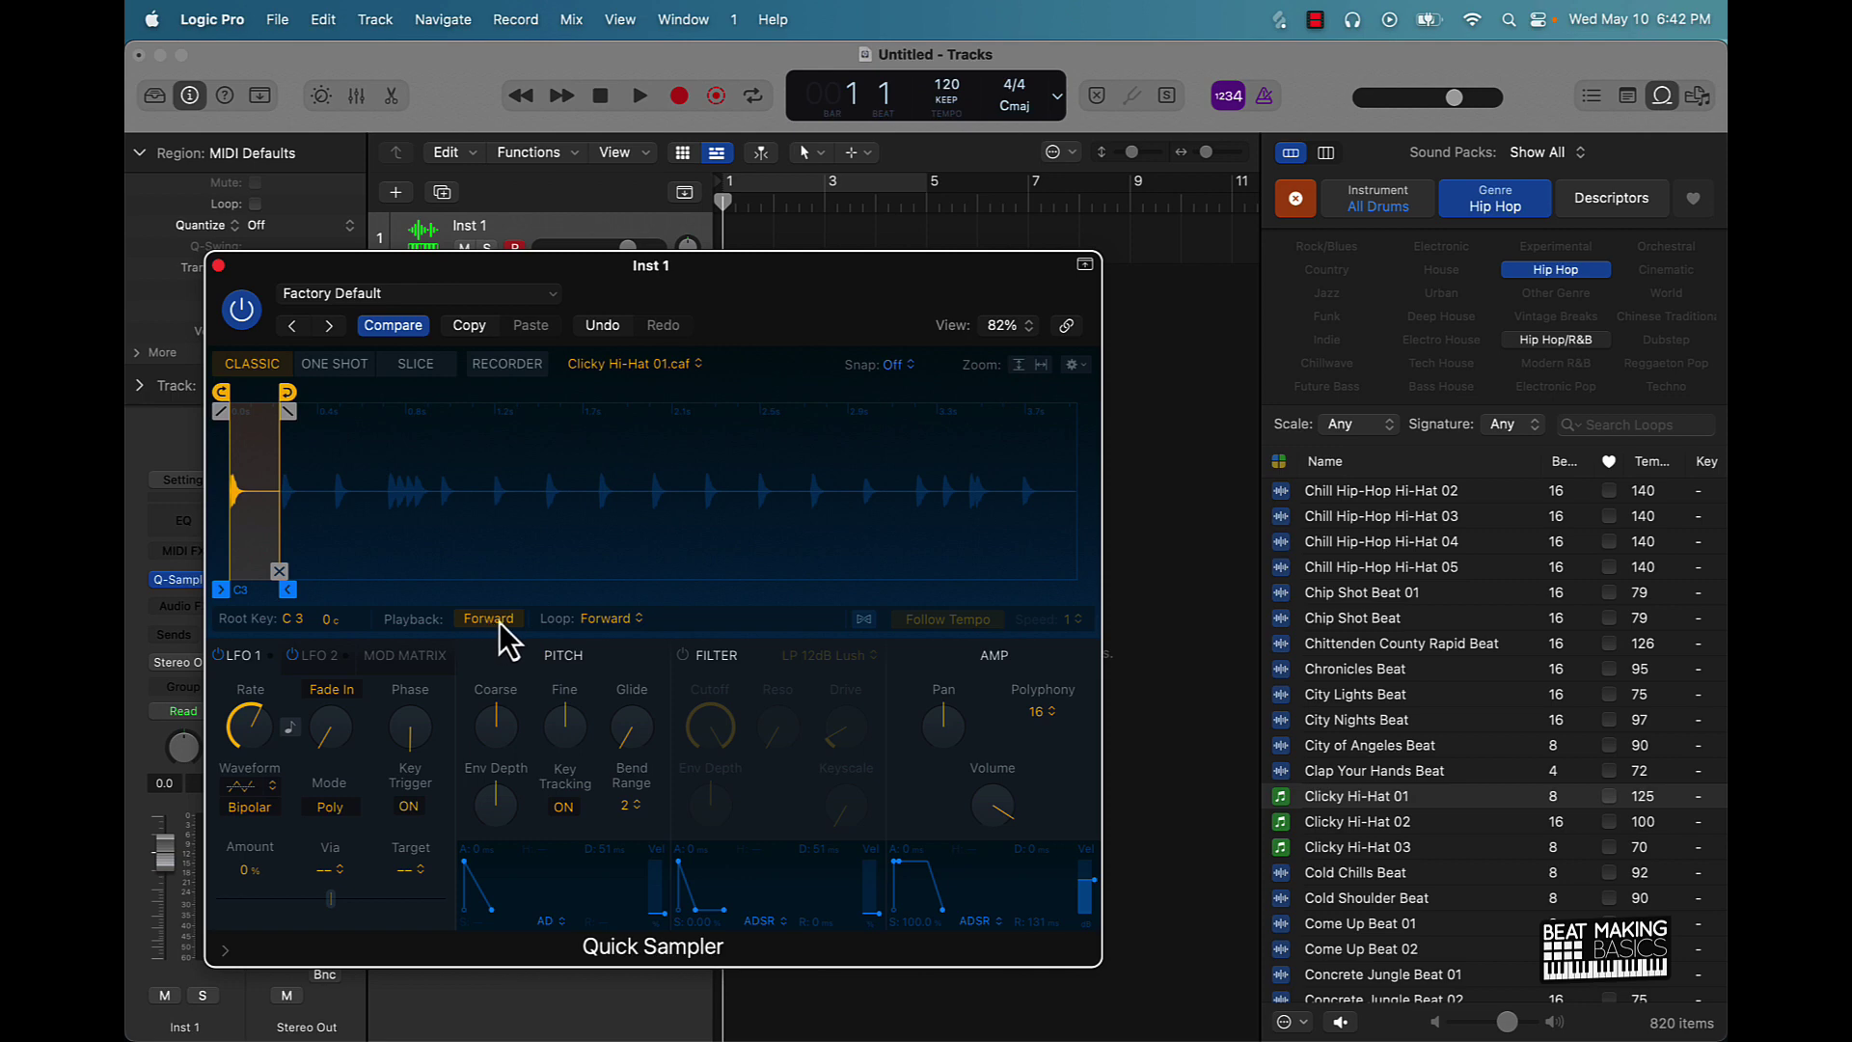
click(584, 617)
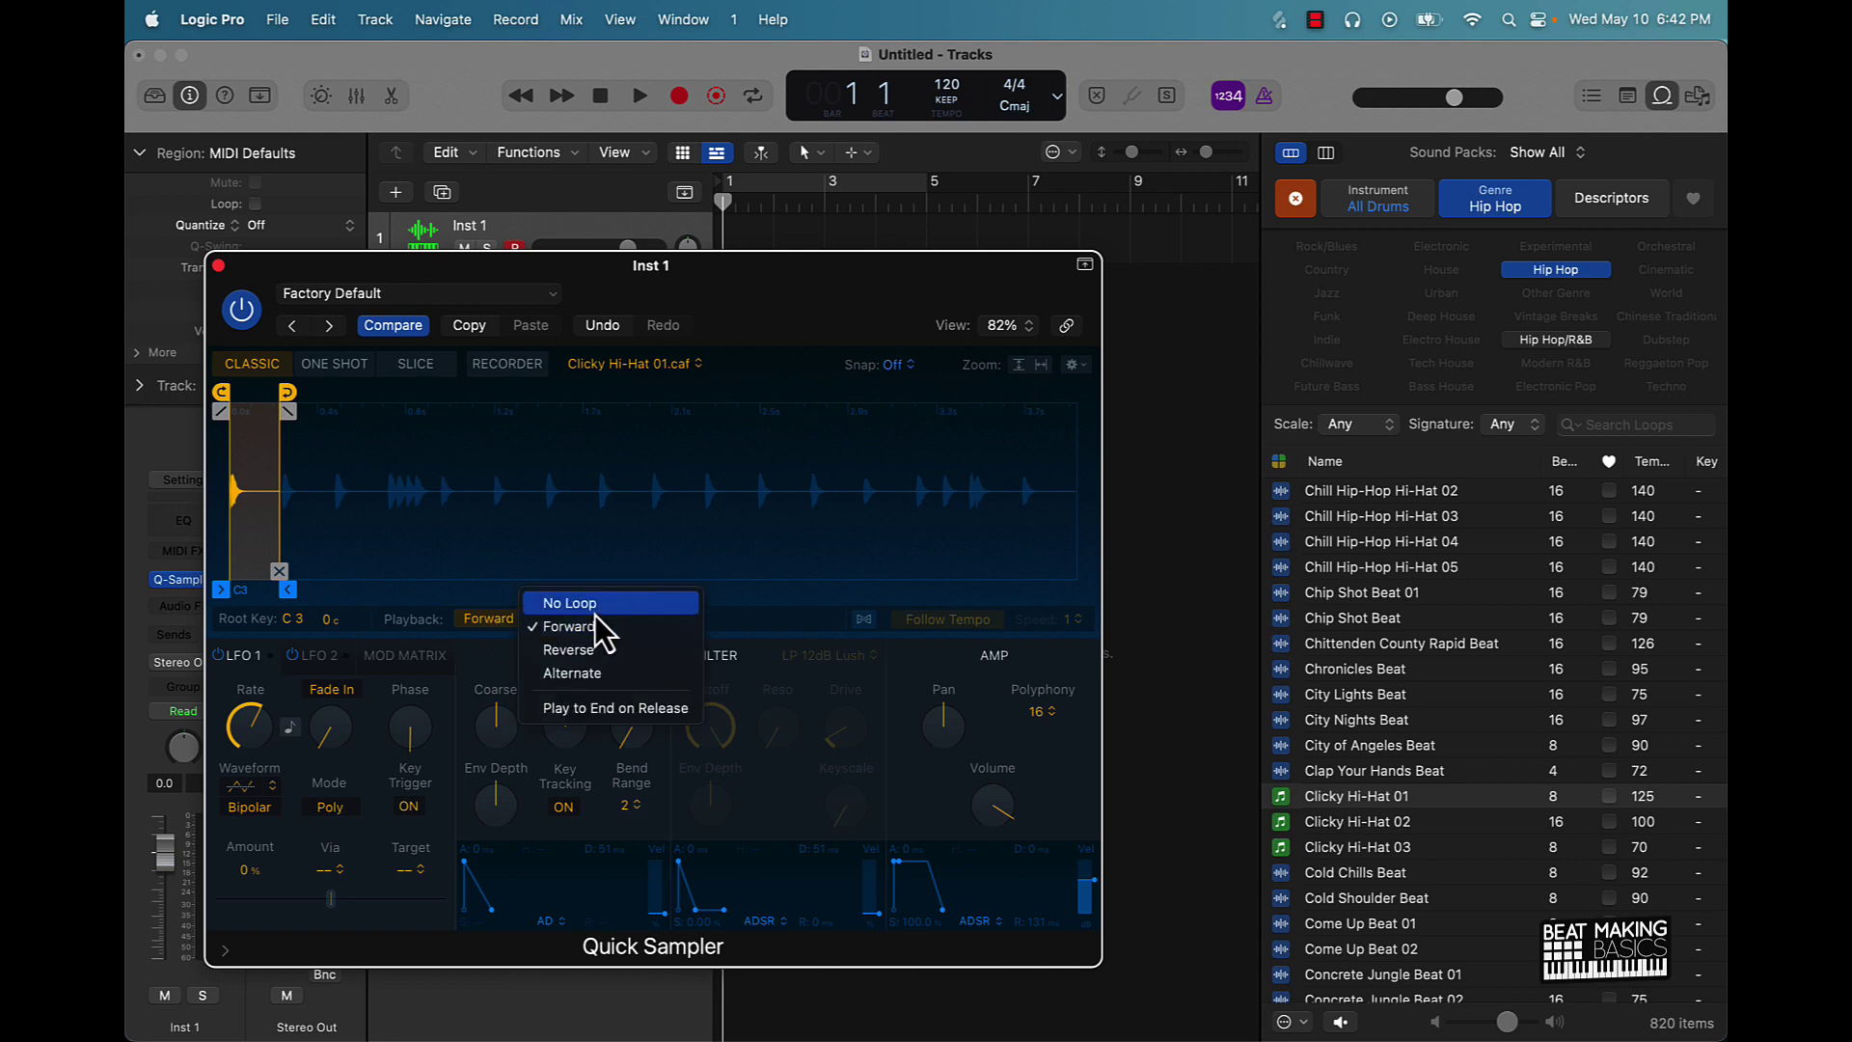
click(595, 602)
click(218, 266)
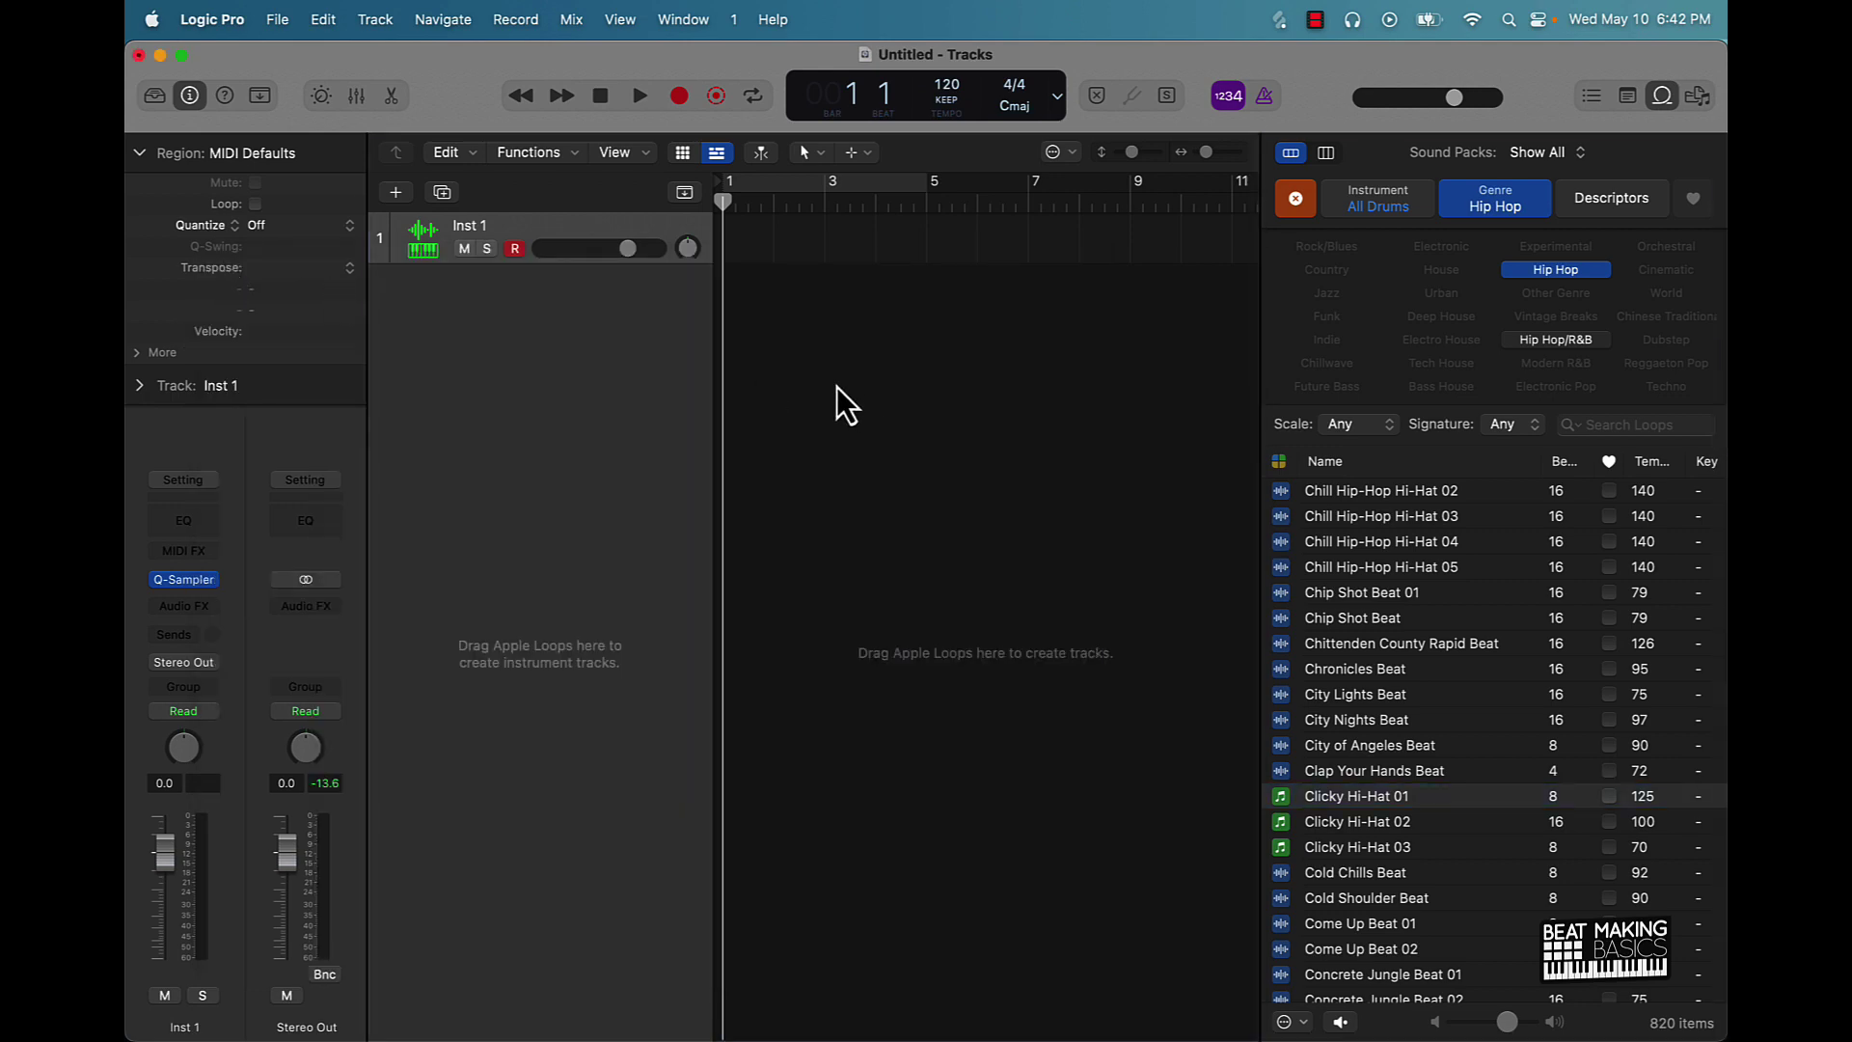
- Hide the loop browser and show the Step Sequencer for the Inst 1 track
click(1663, 96)
click(396, 101)
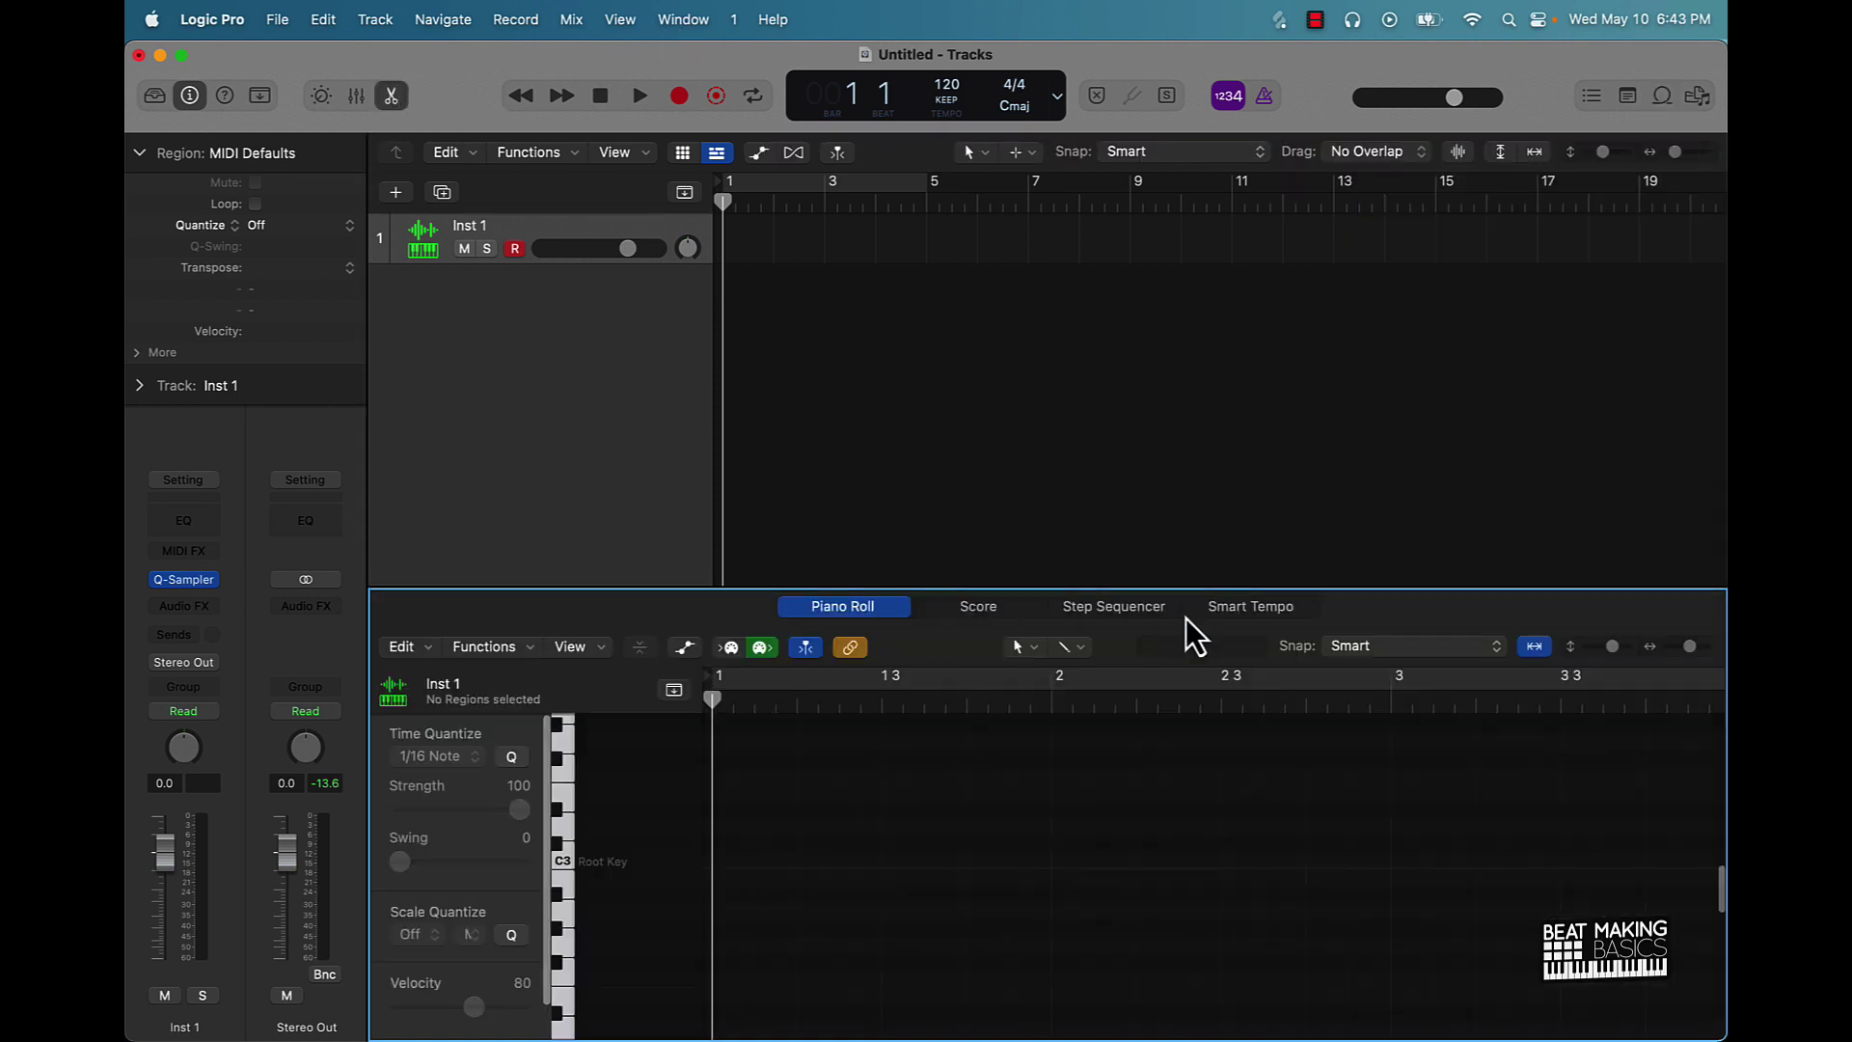
click(1130, 610)
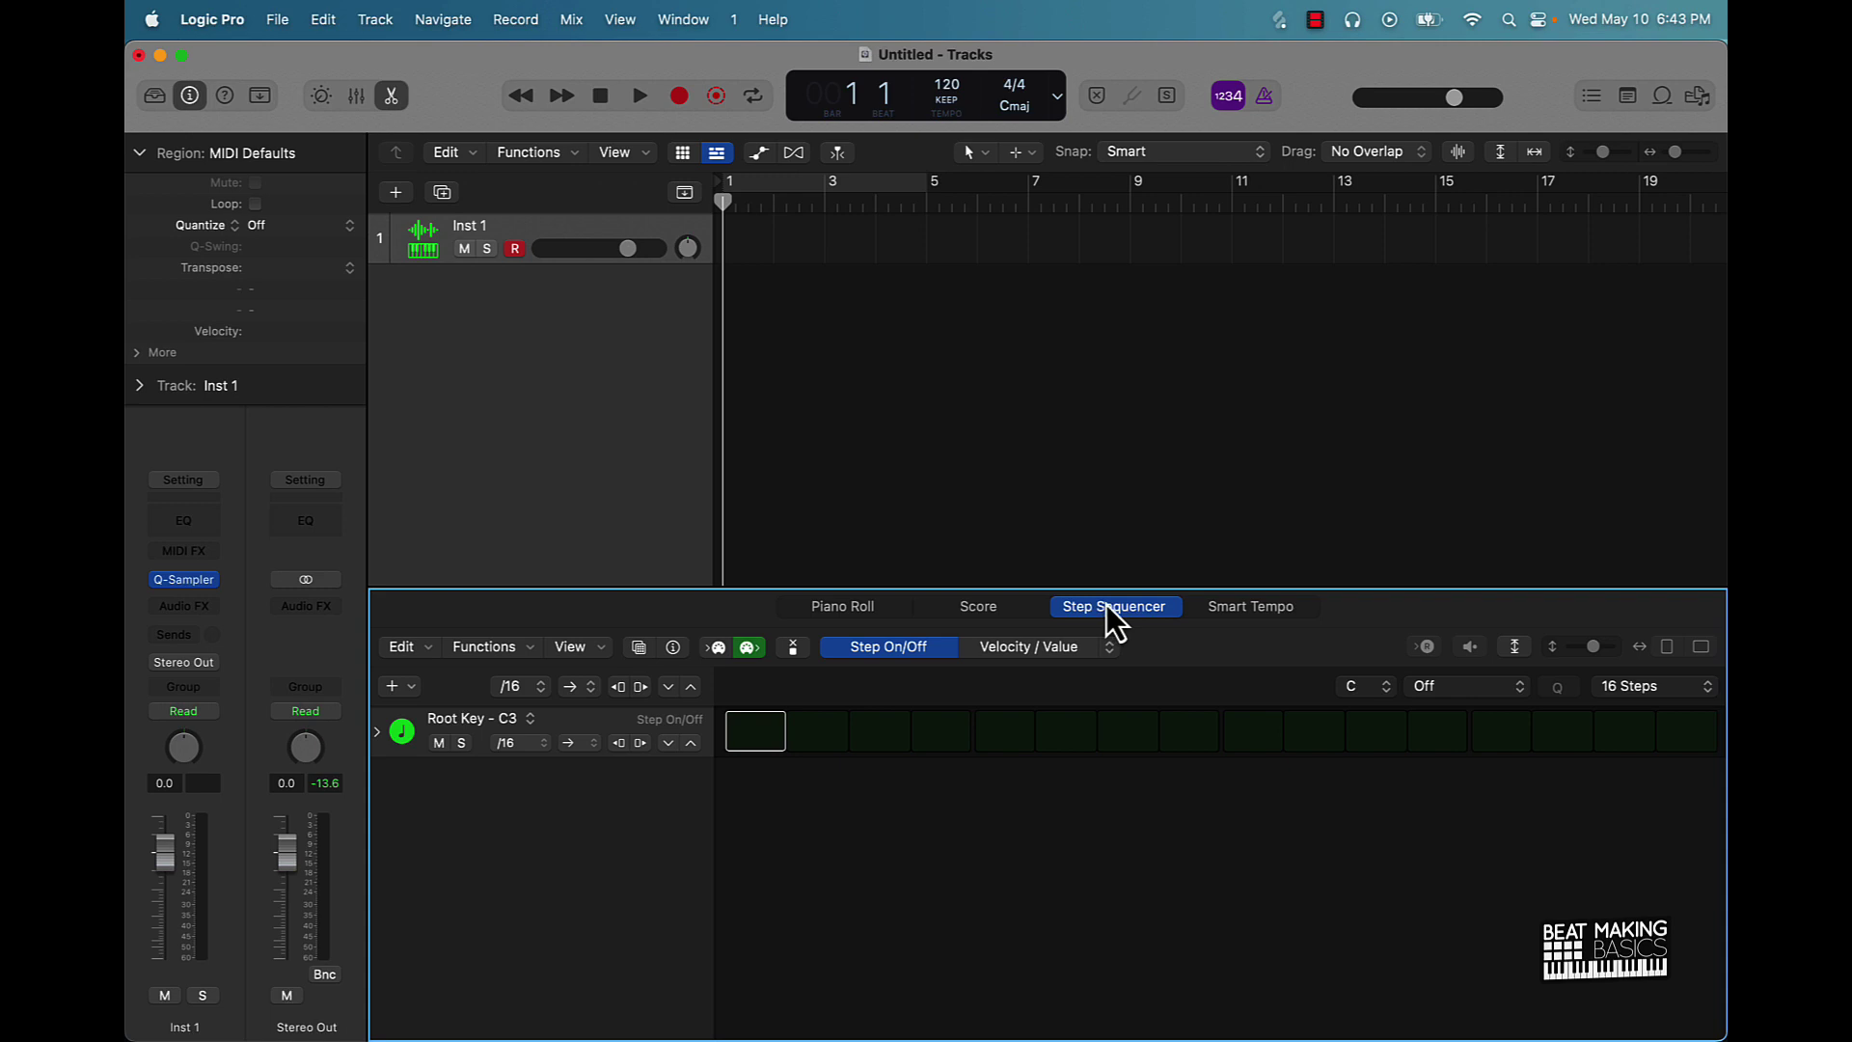
click(1637, 687)
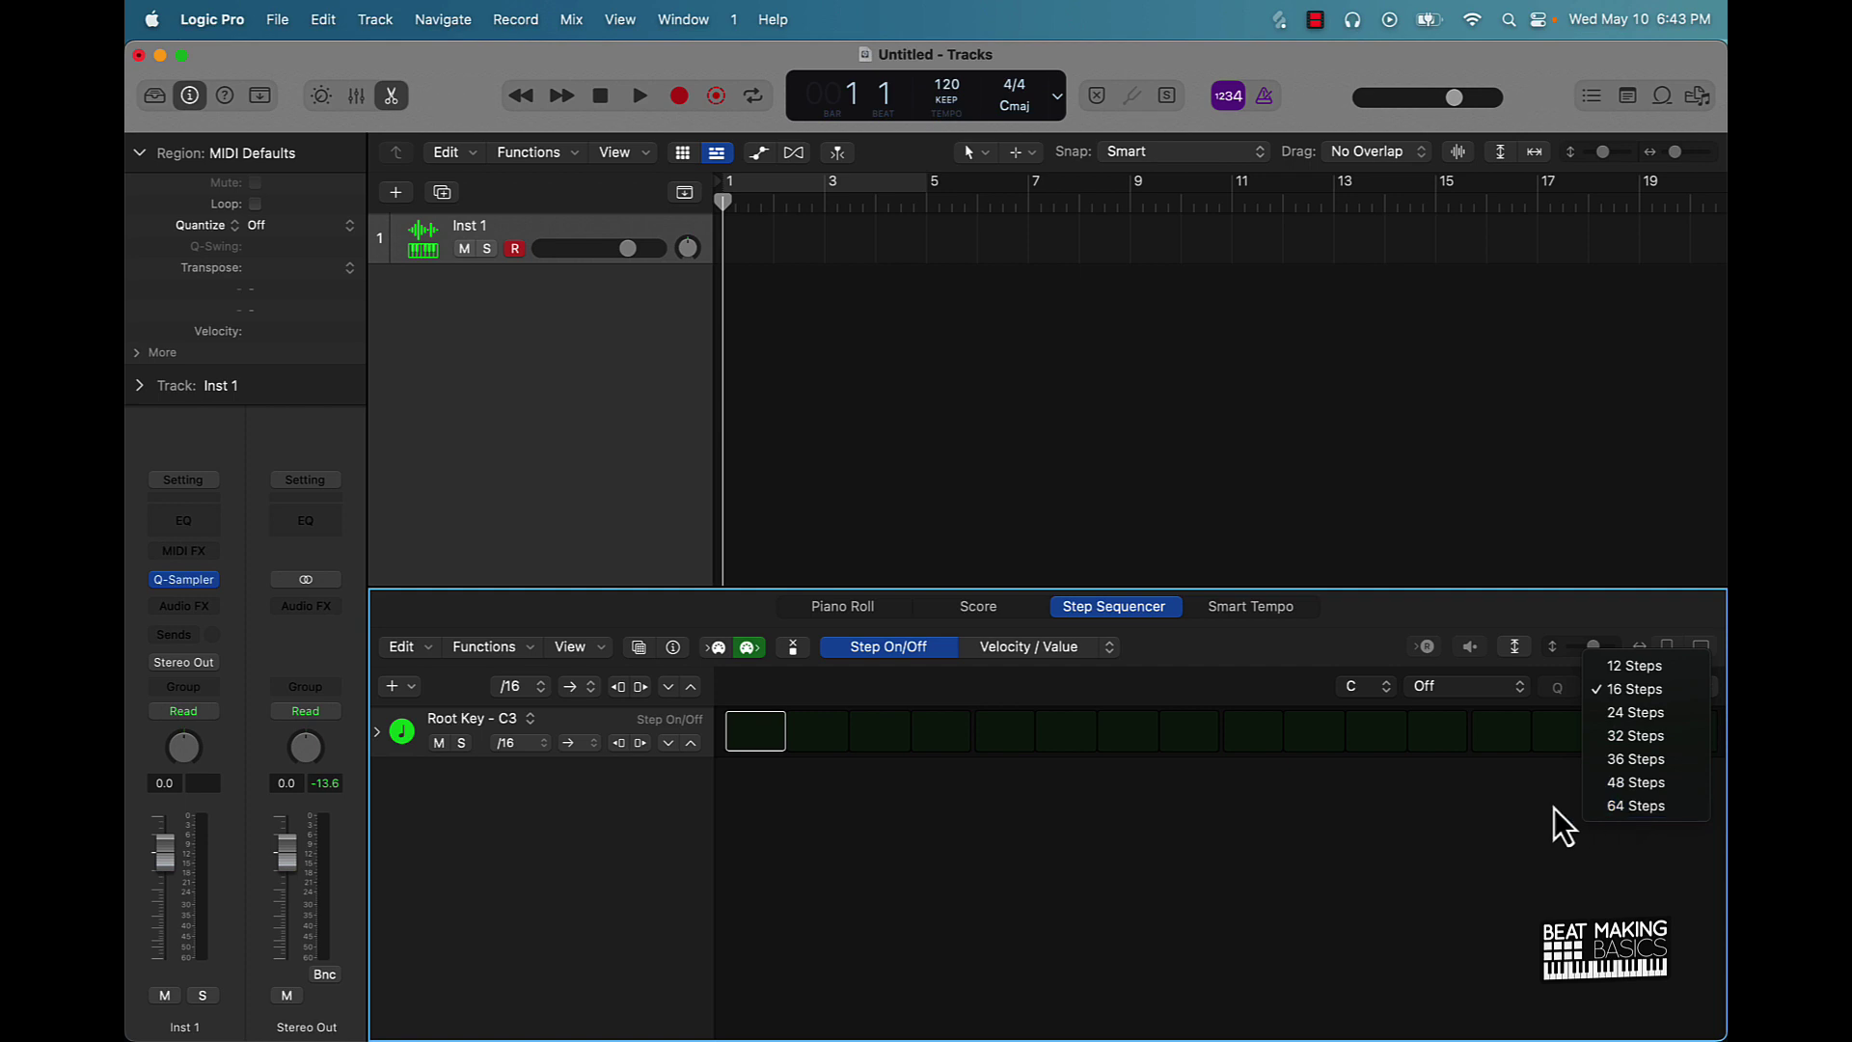
click(1456, 795)
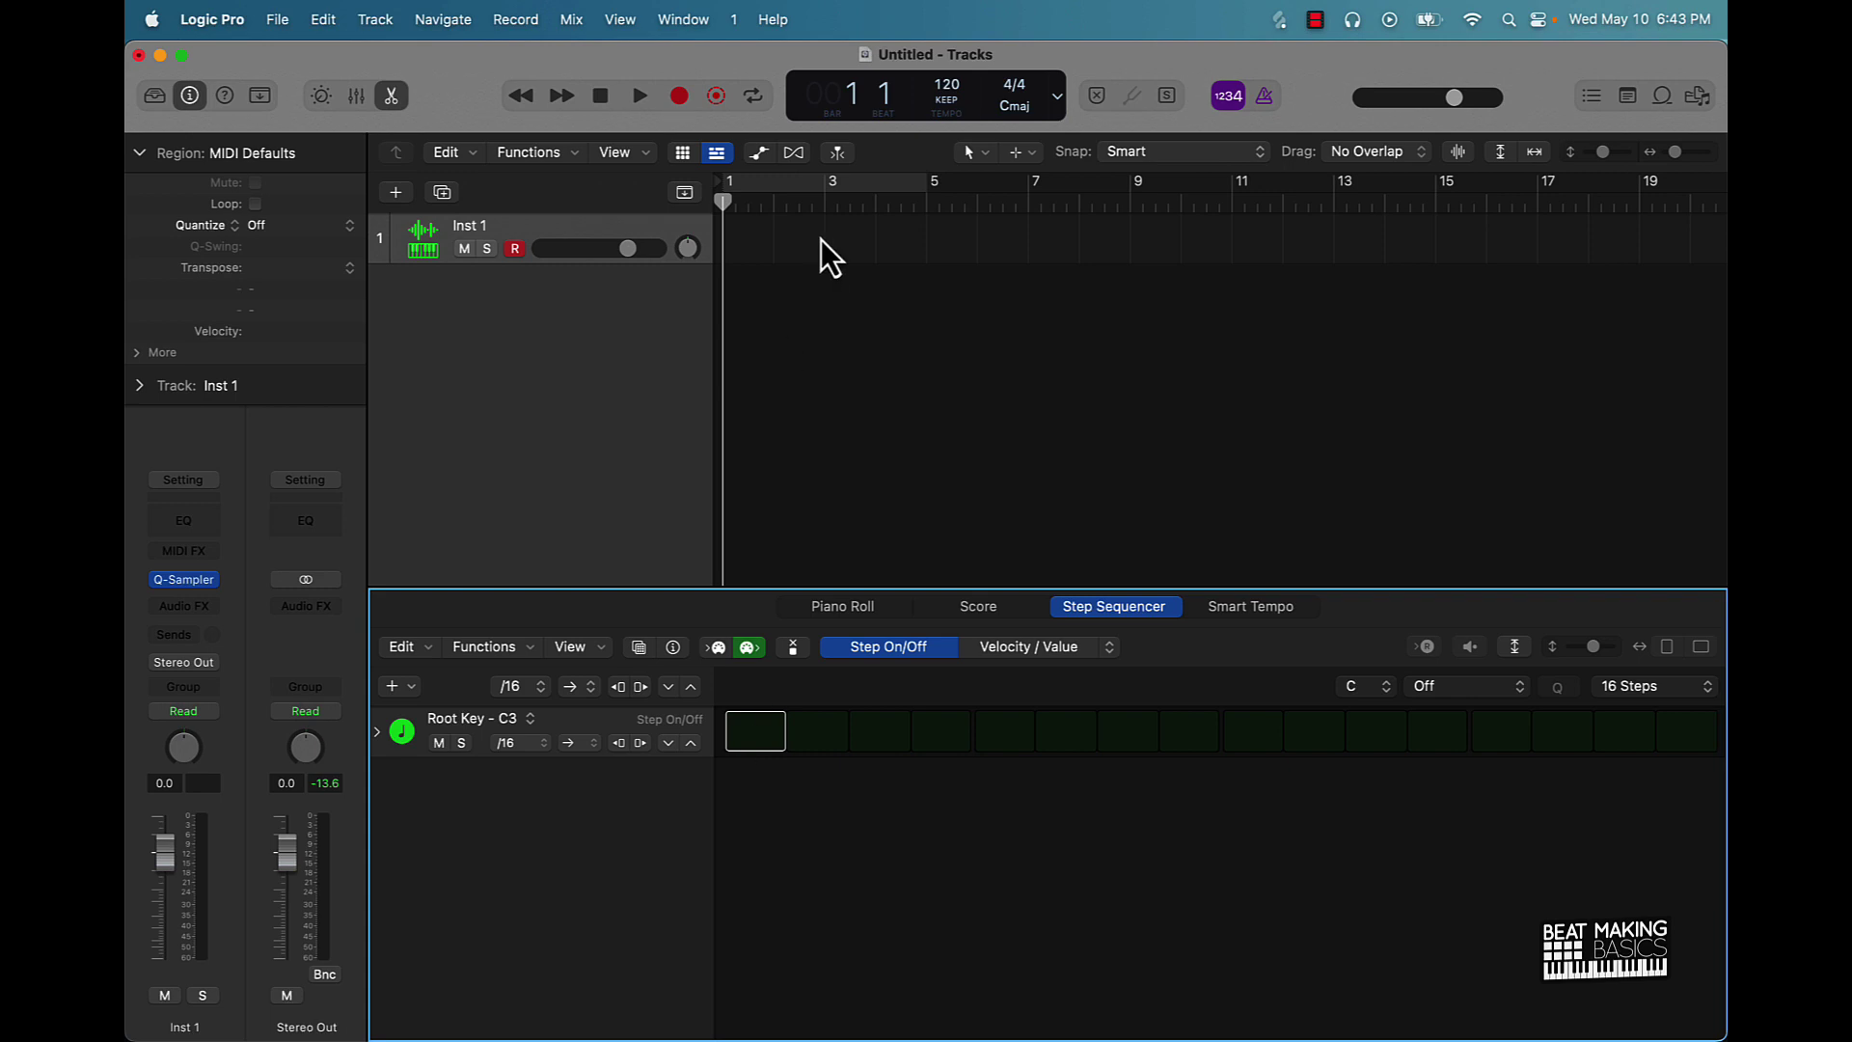
- Create a cycled pattern region on Inst 1 with every other step on, from step 1 to step 15, in the C3 row
click(829, 198)
click(753, 731)
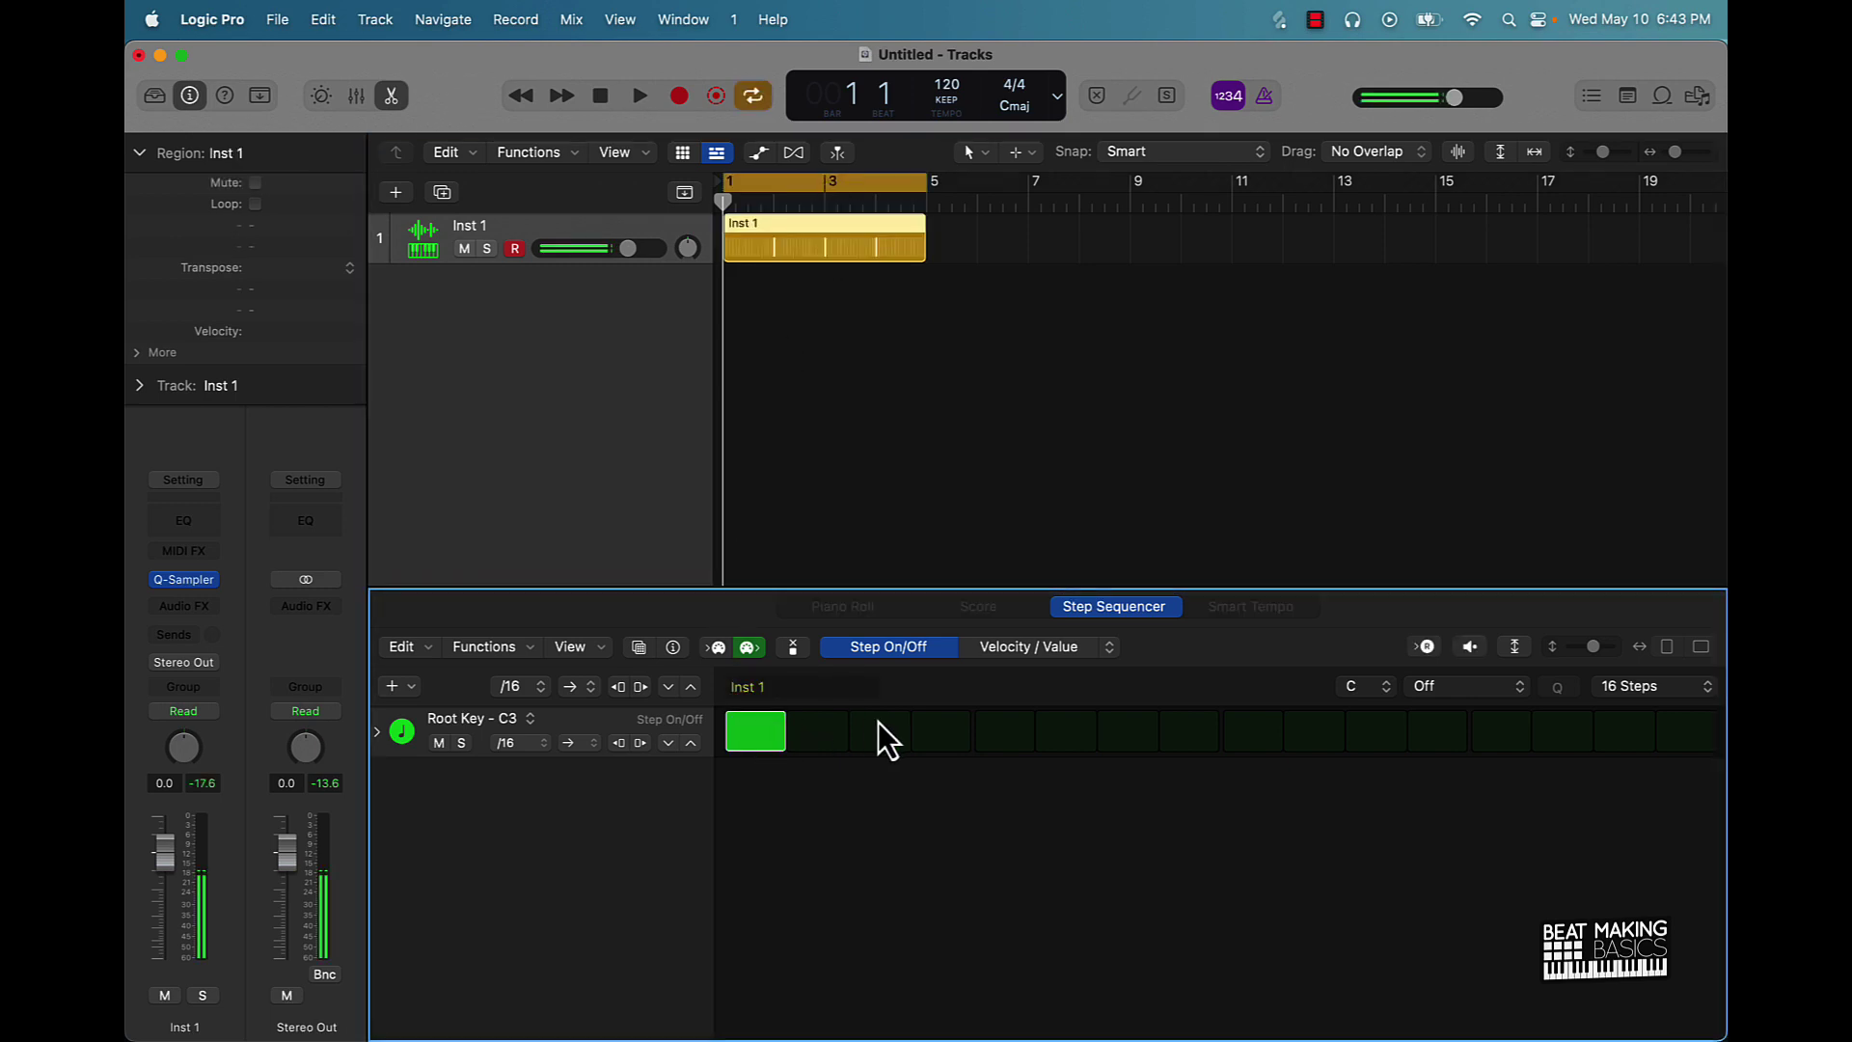
click(879, 730)
click(1004, 730)
click(1128, 730)
click(1252, 734)
click(1376, 730)
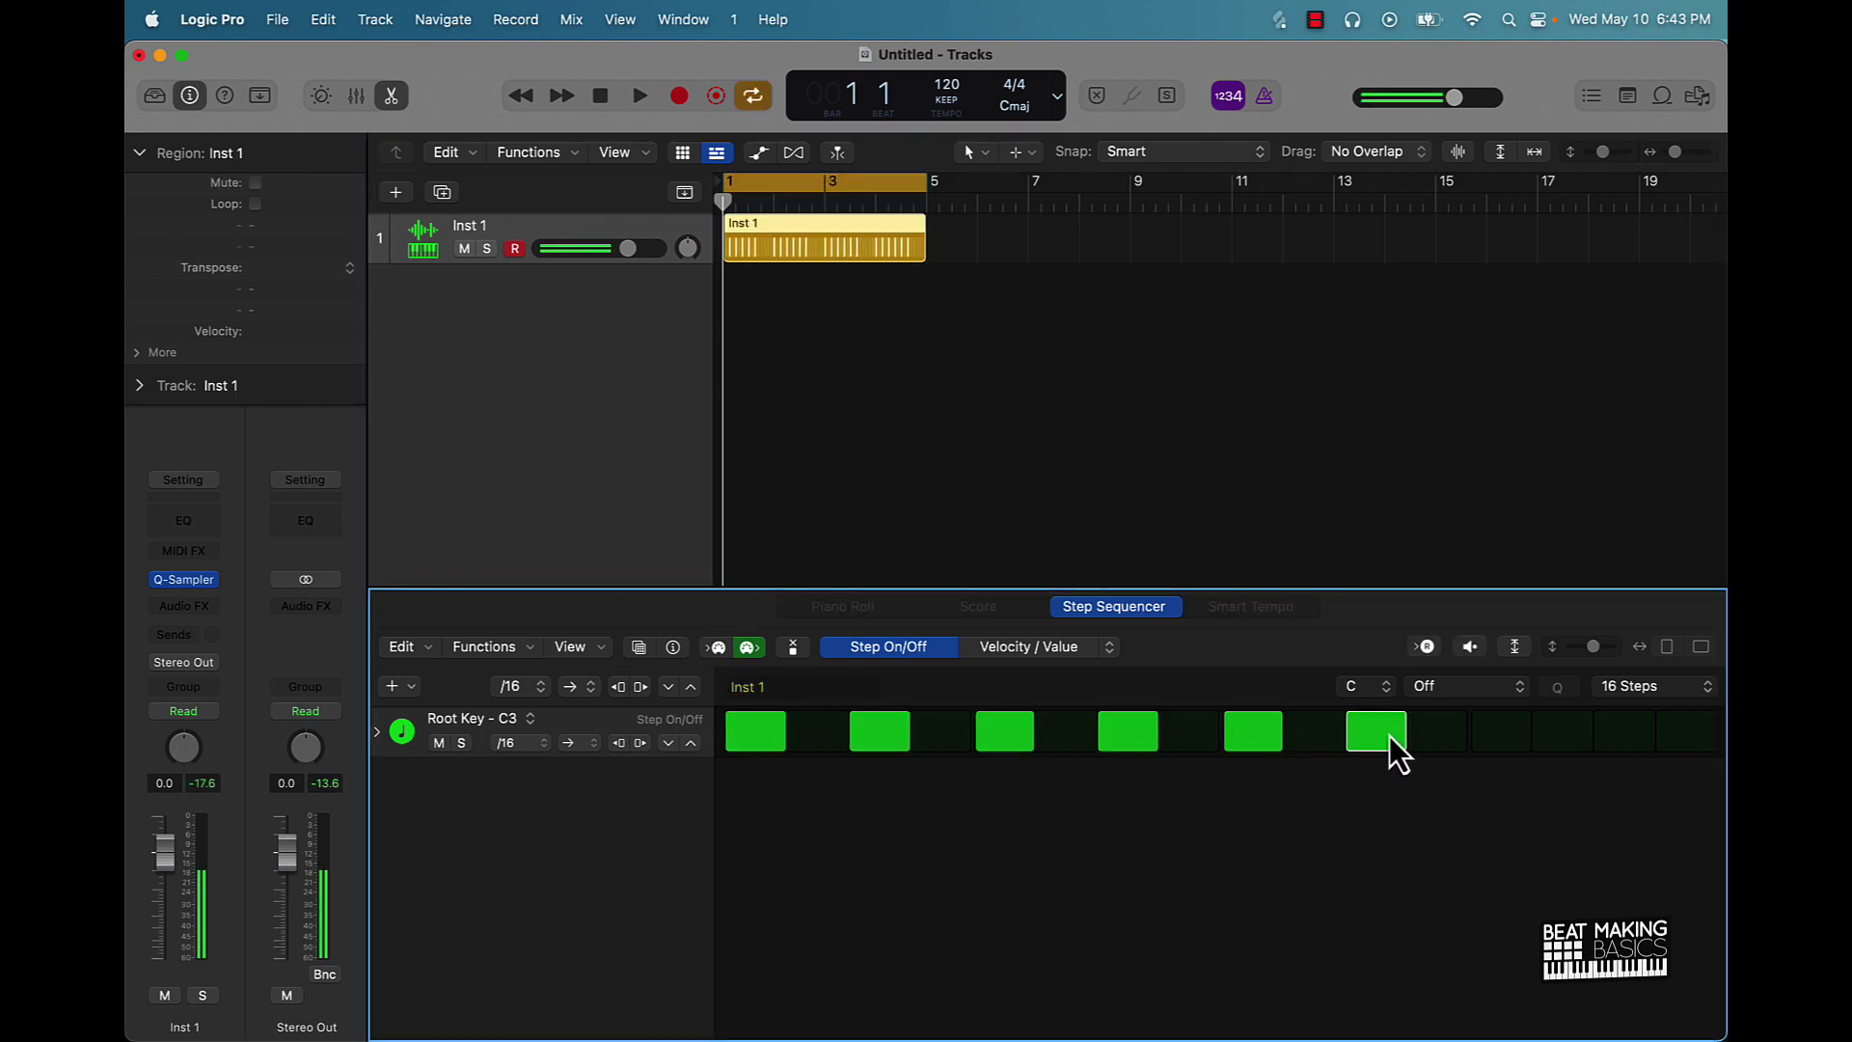
click(1501, 730)
click(1625, 731)
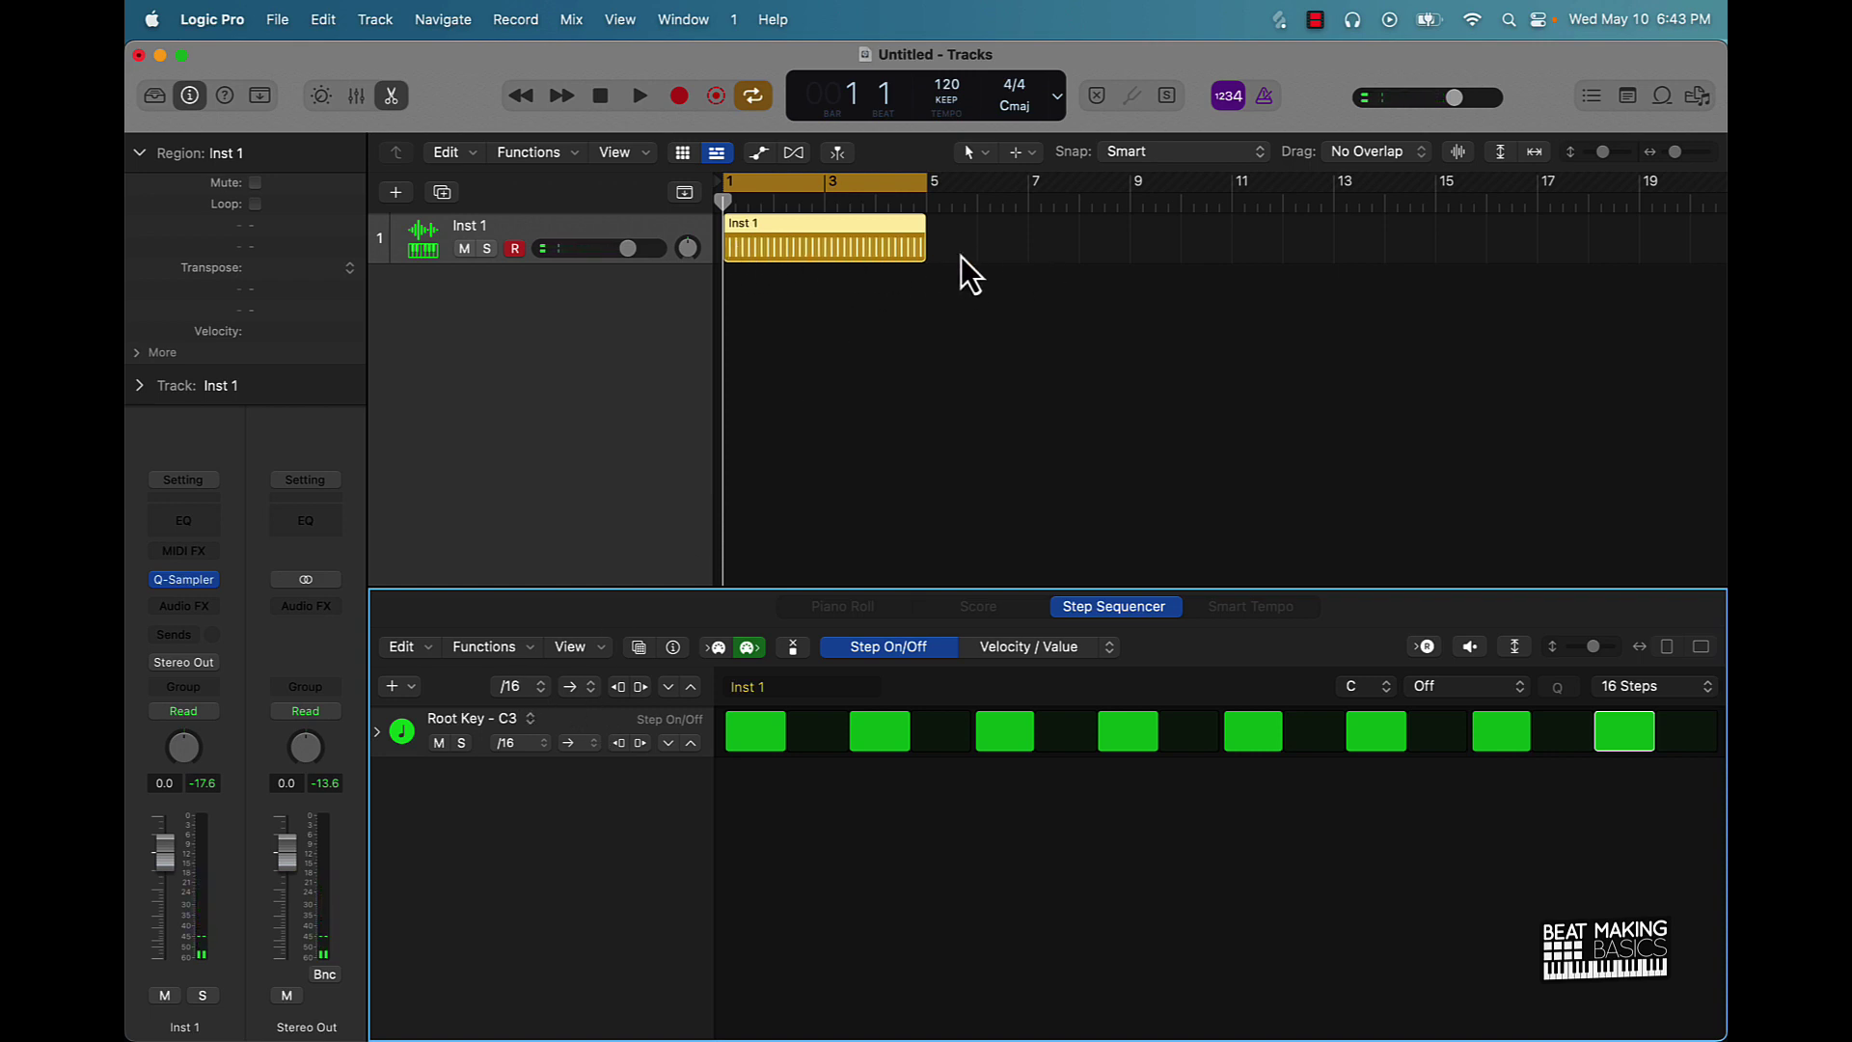
- Extend the pattern to 64 steps and add extra hits at steps 22 and 62
click(1630, 686)
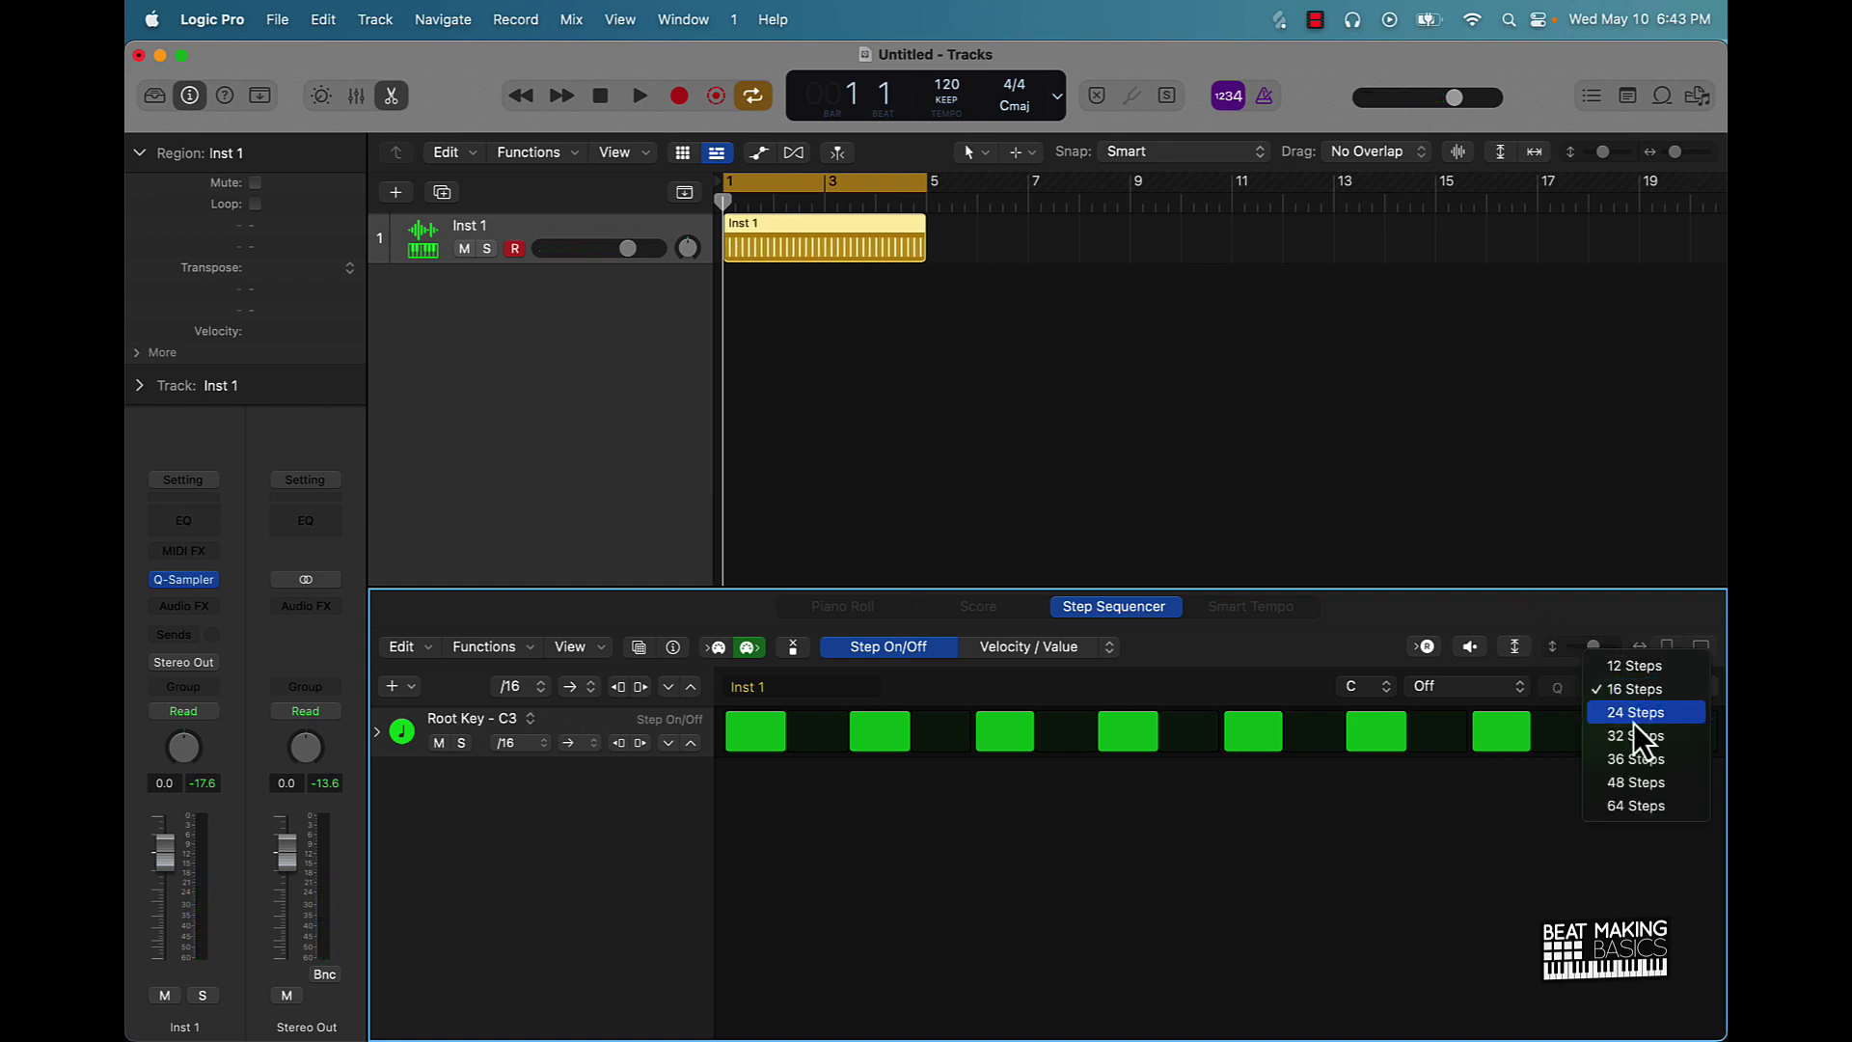
click(1640, 809)
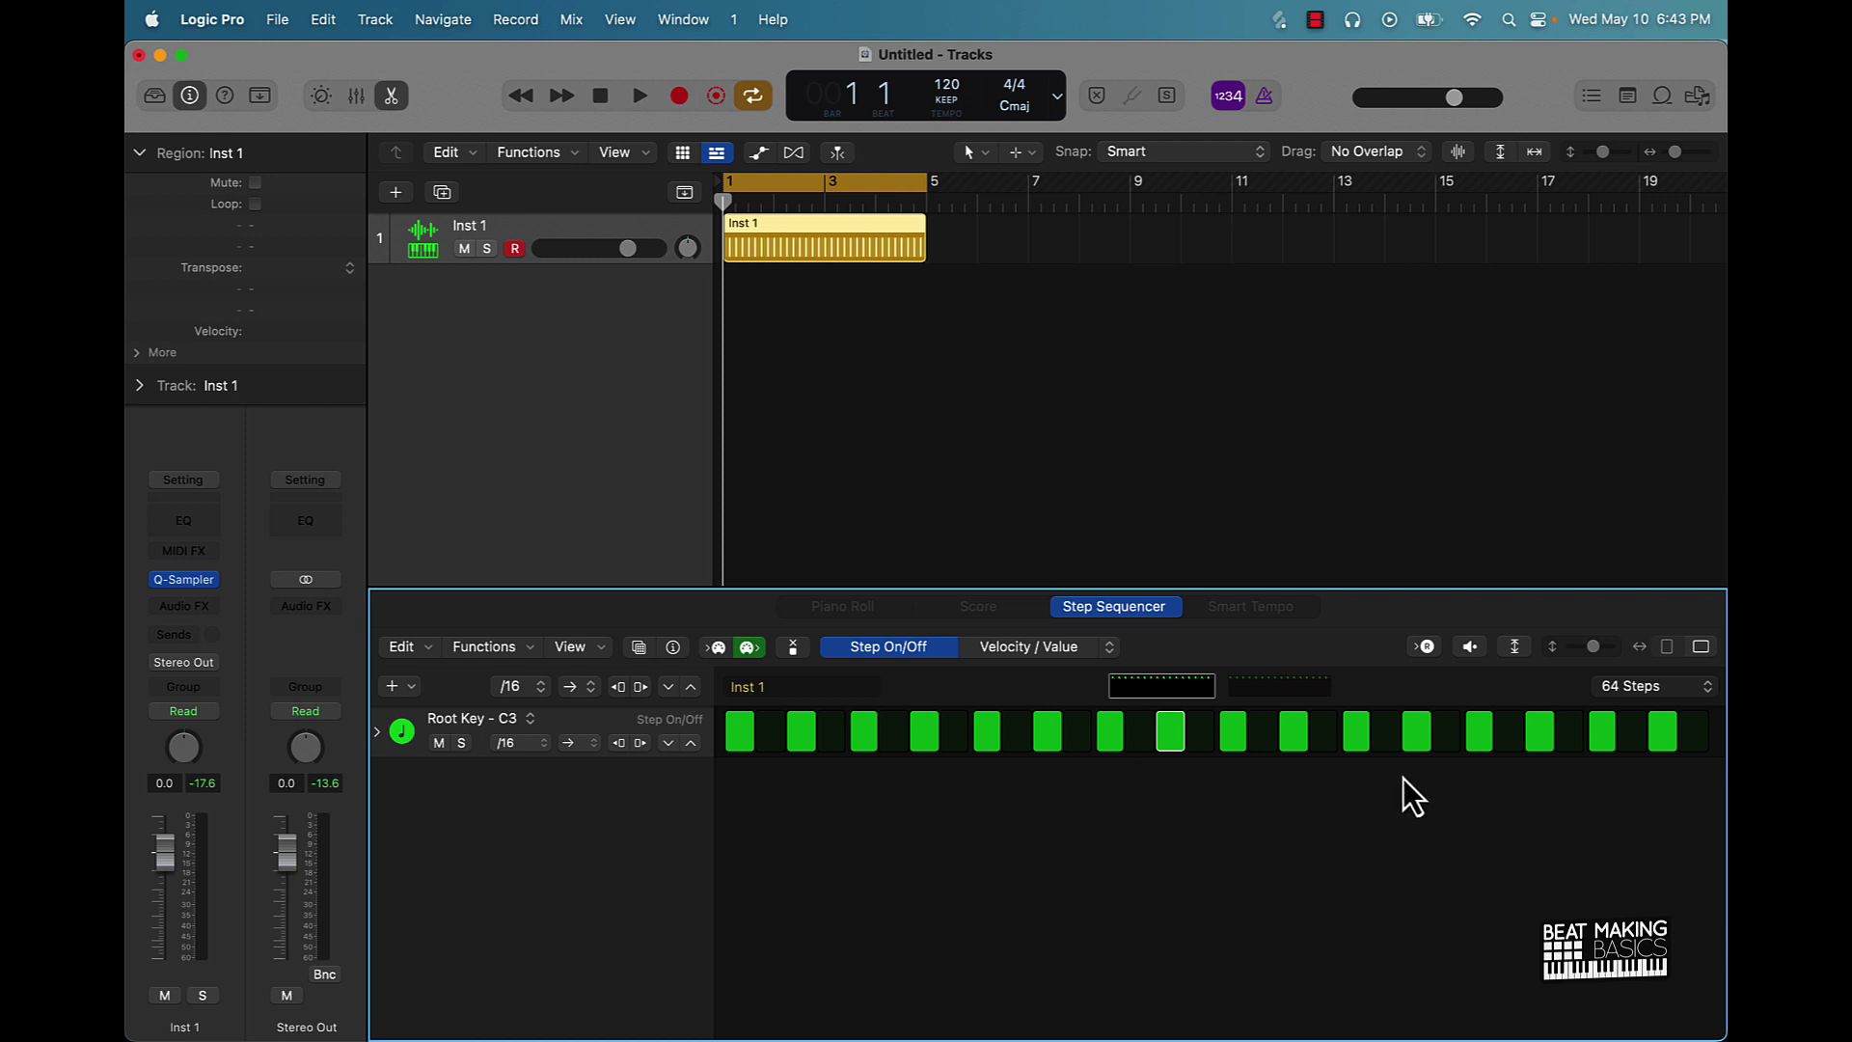
click(1285, 687)
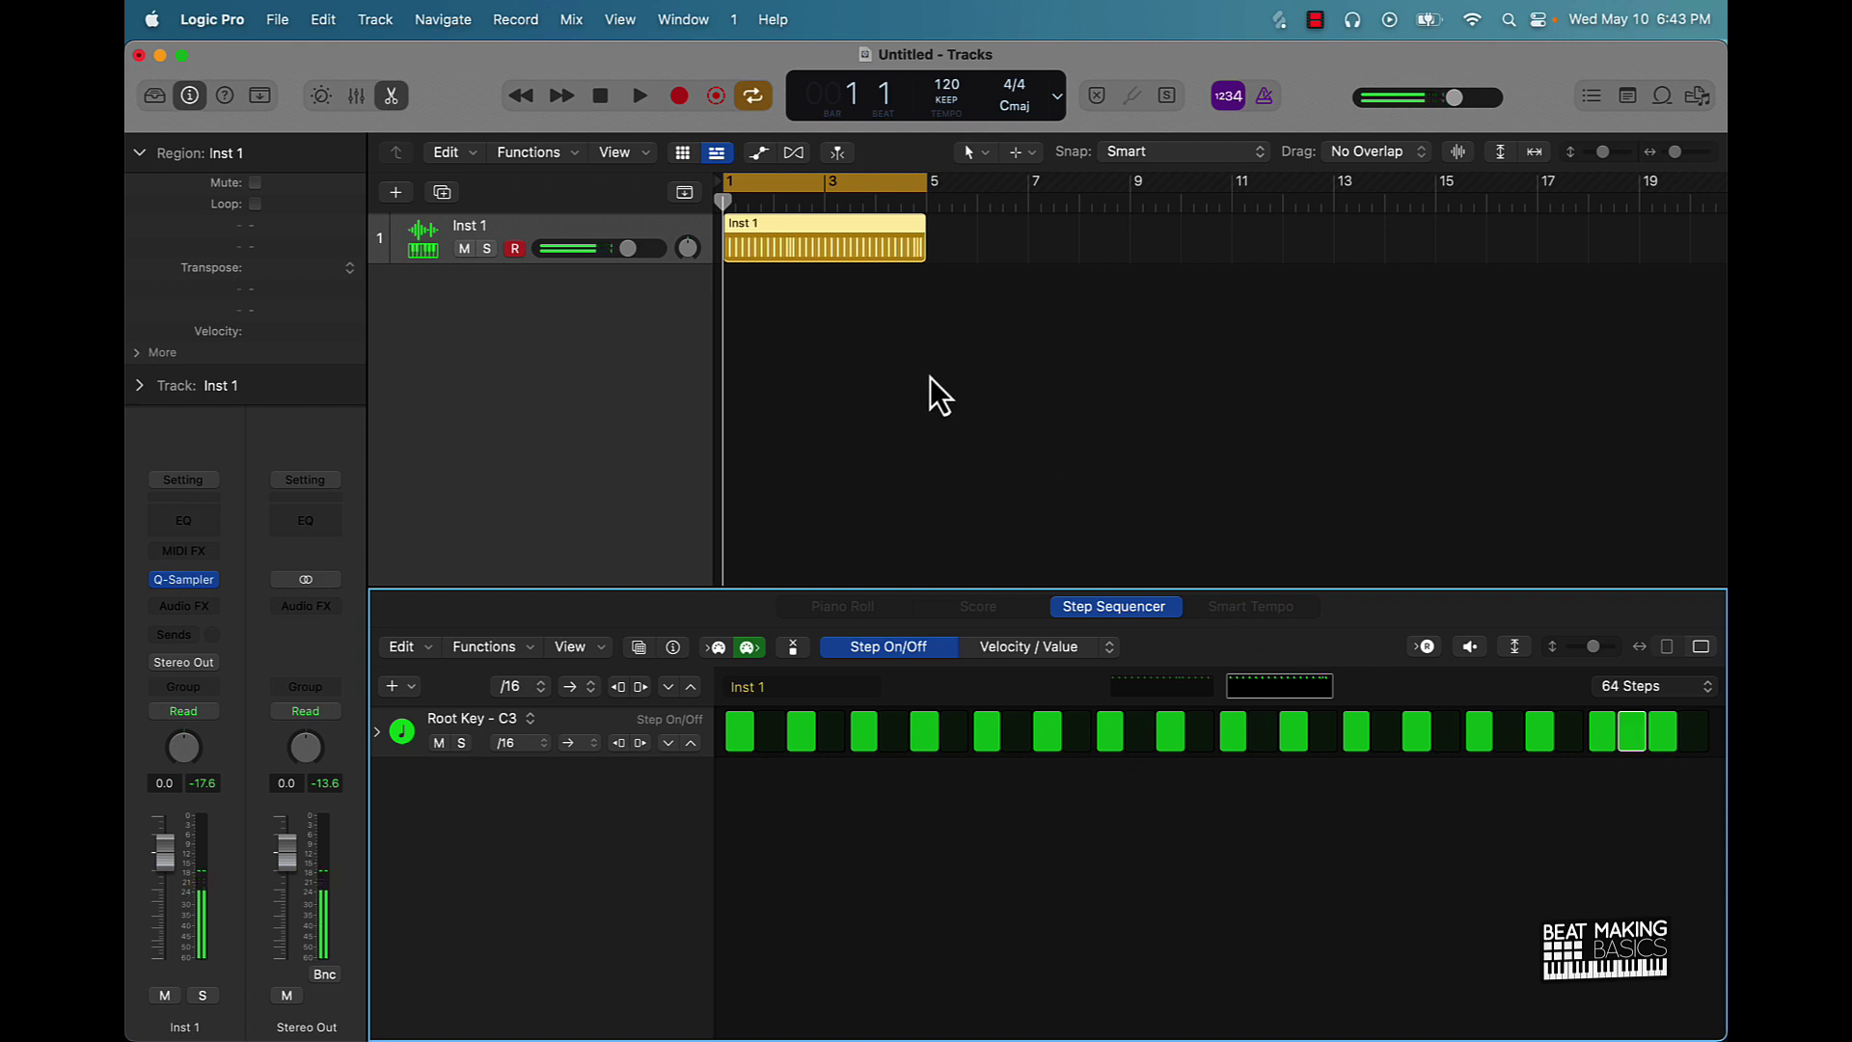
- Play back the four-bar hi-hat pattern and stop near its end
key(space)
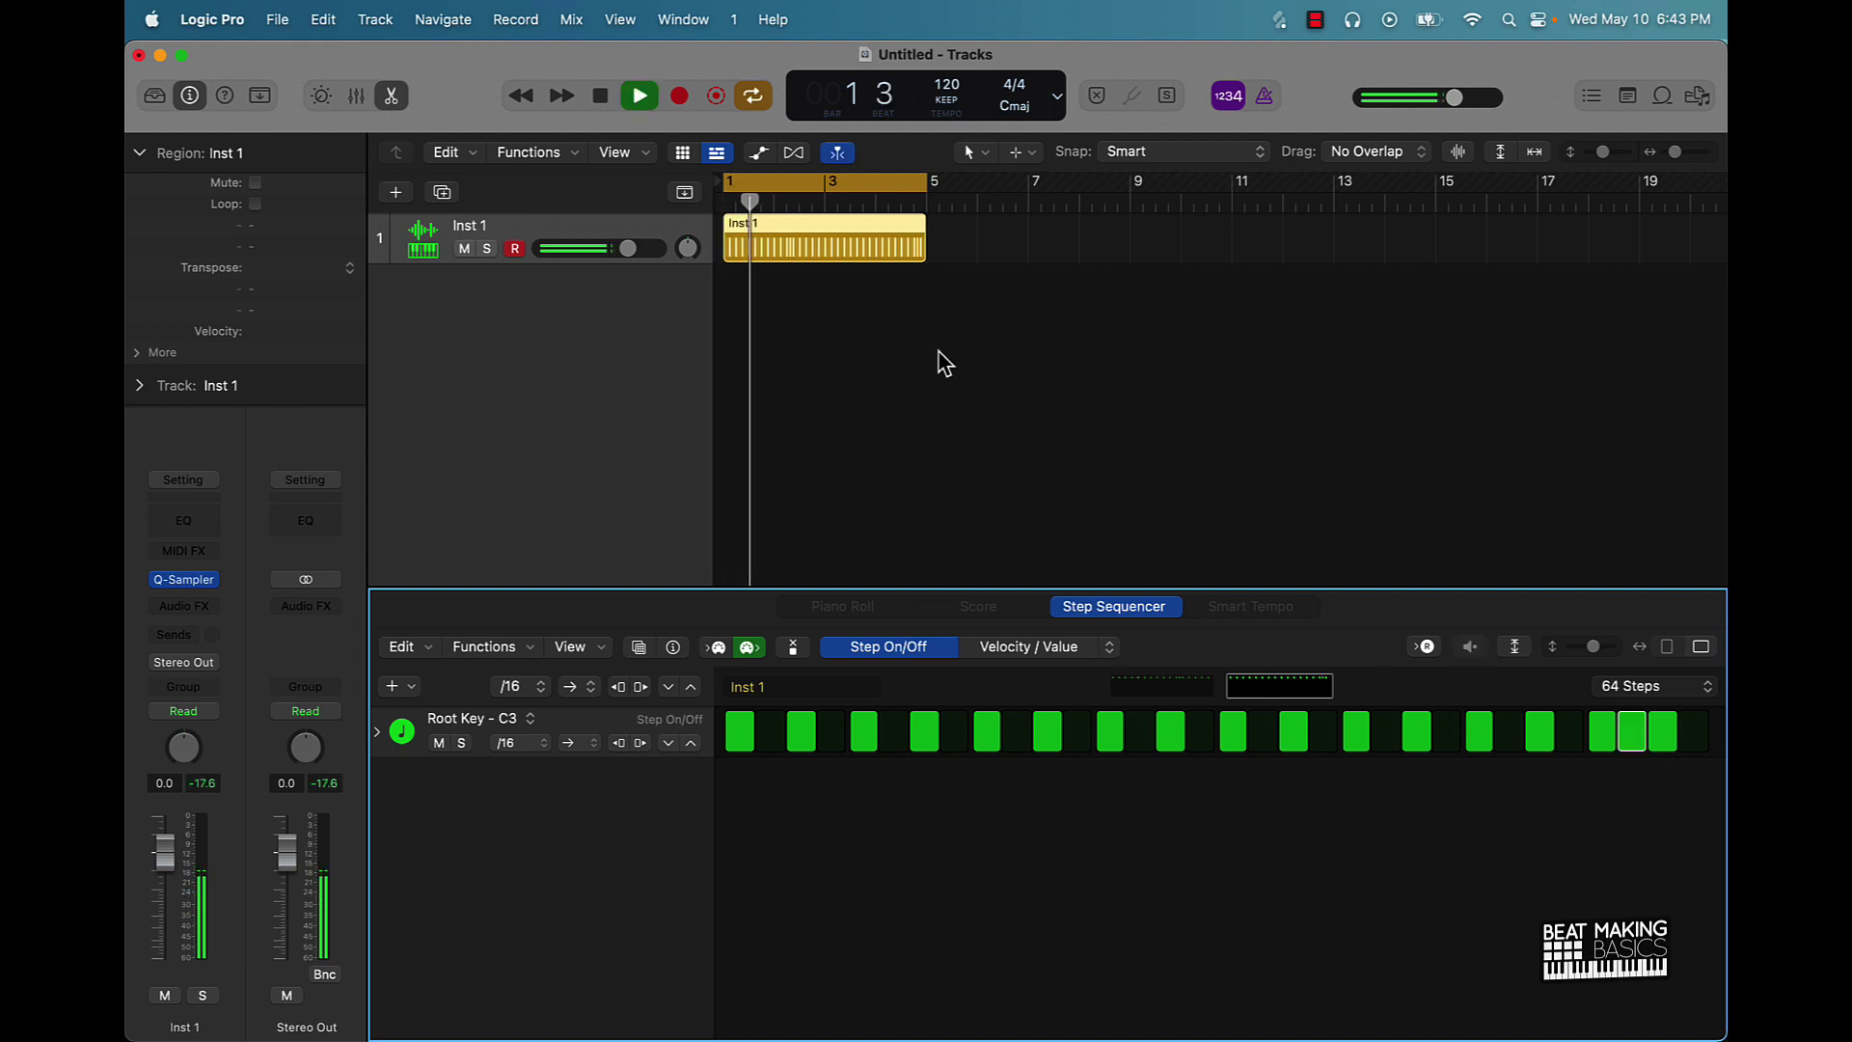
scroll(942, 364, right, 1)
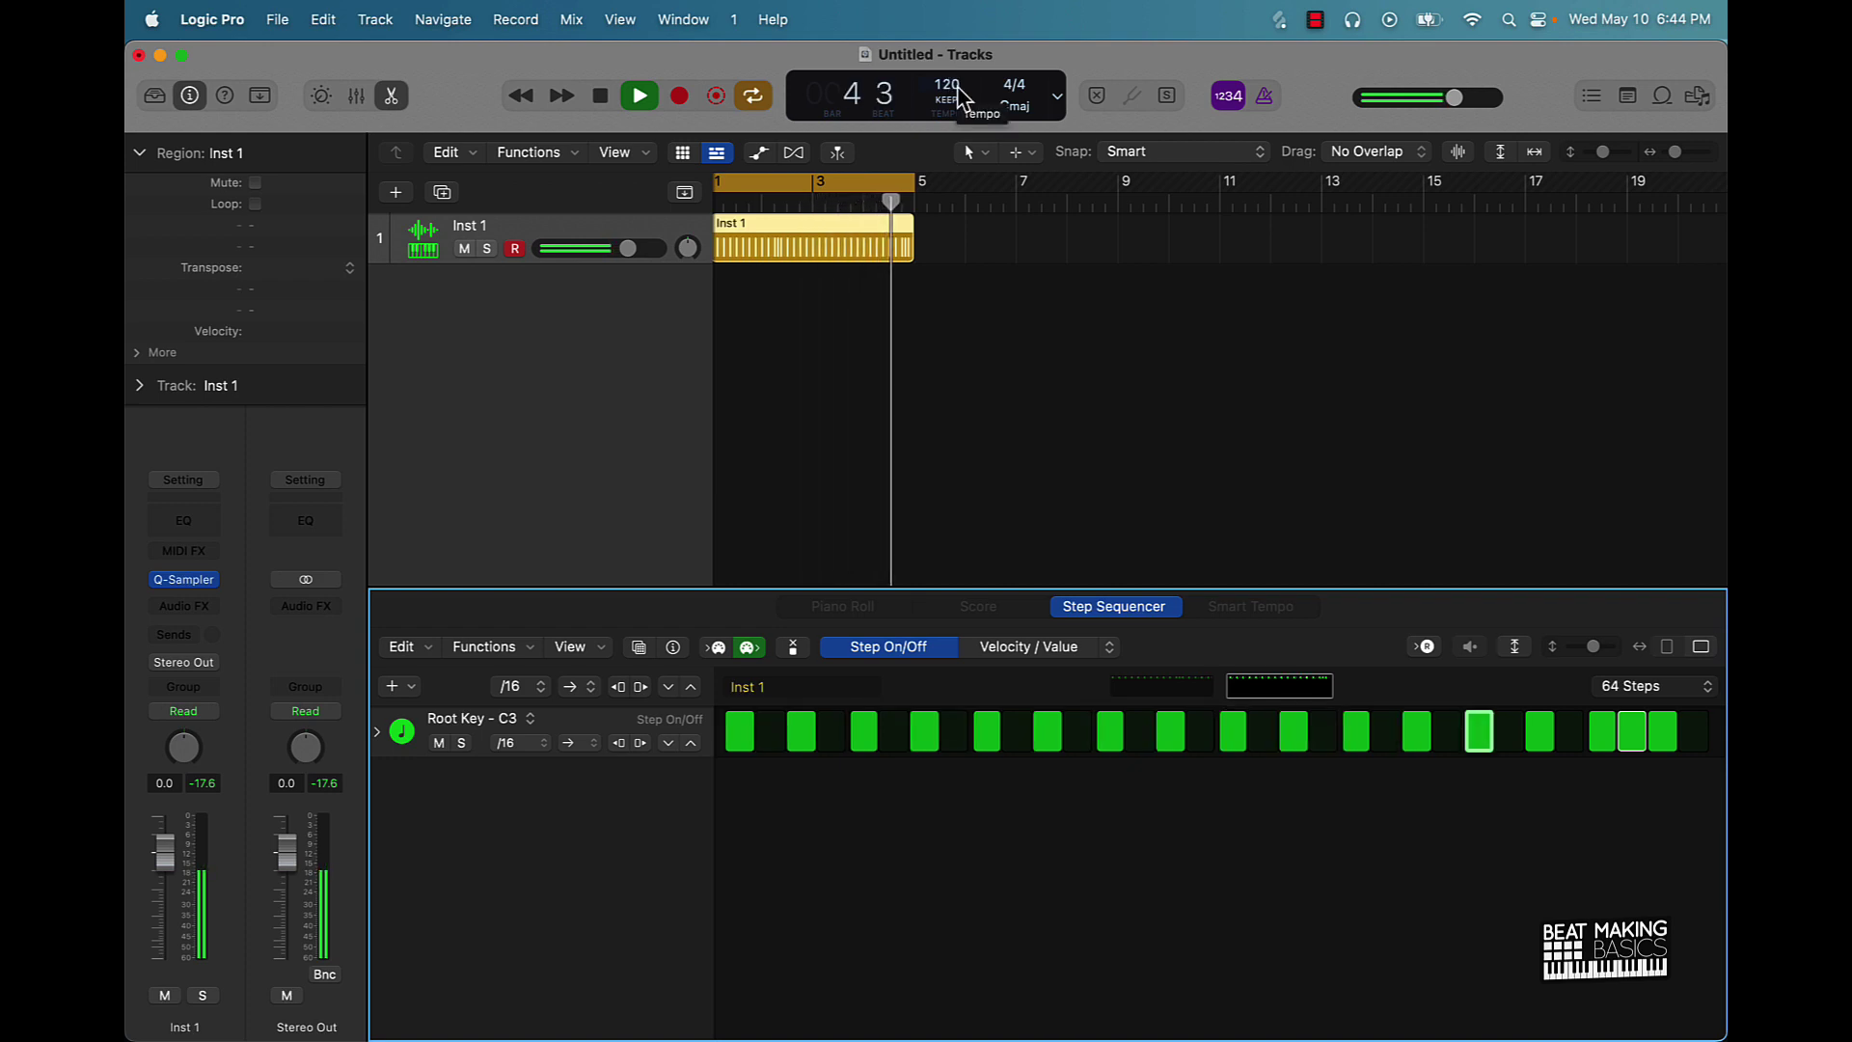
key(space)
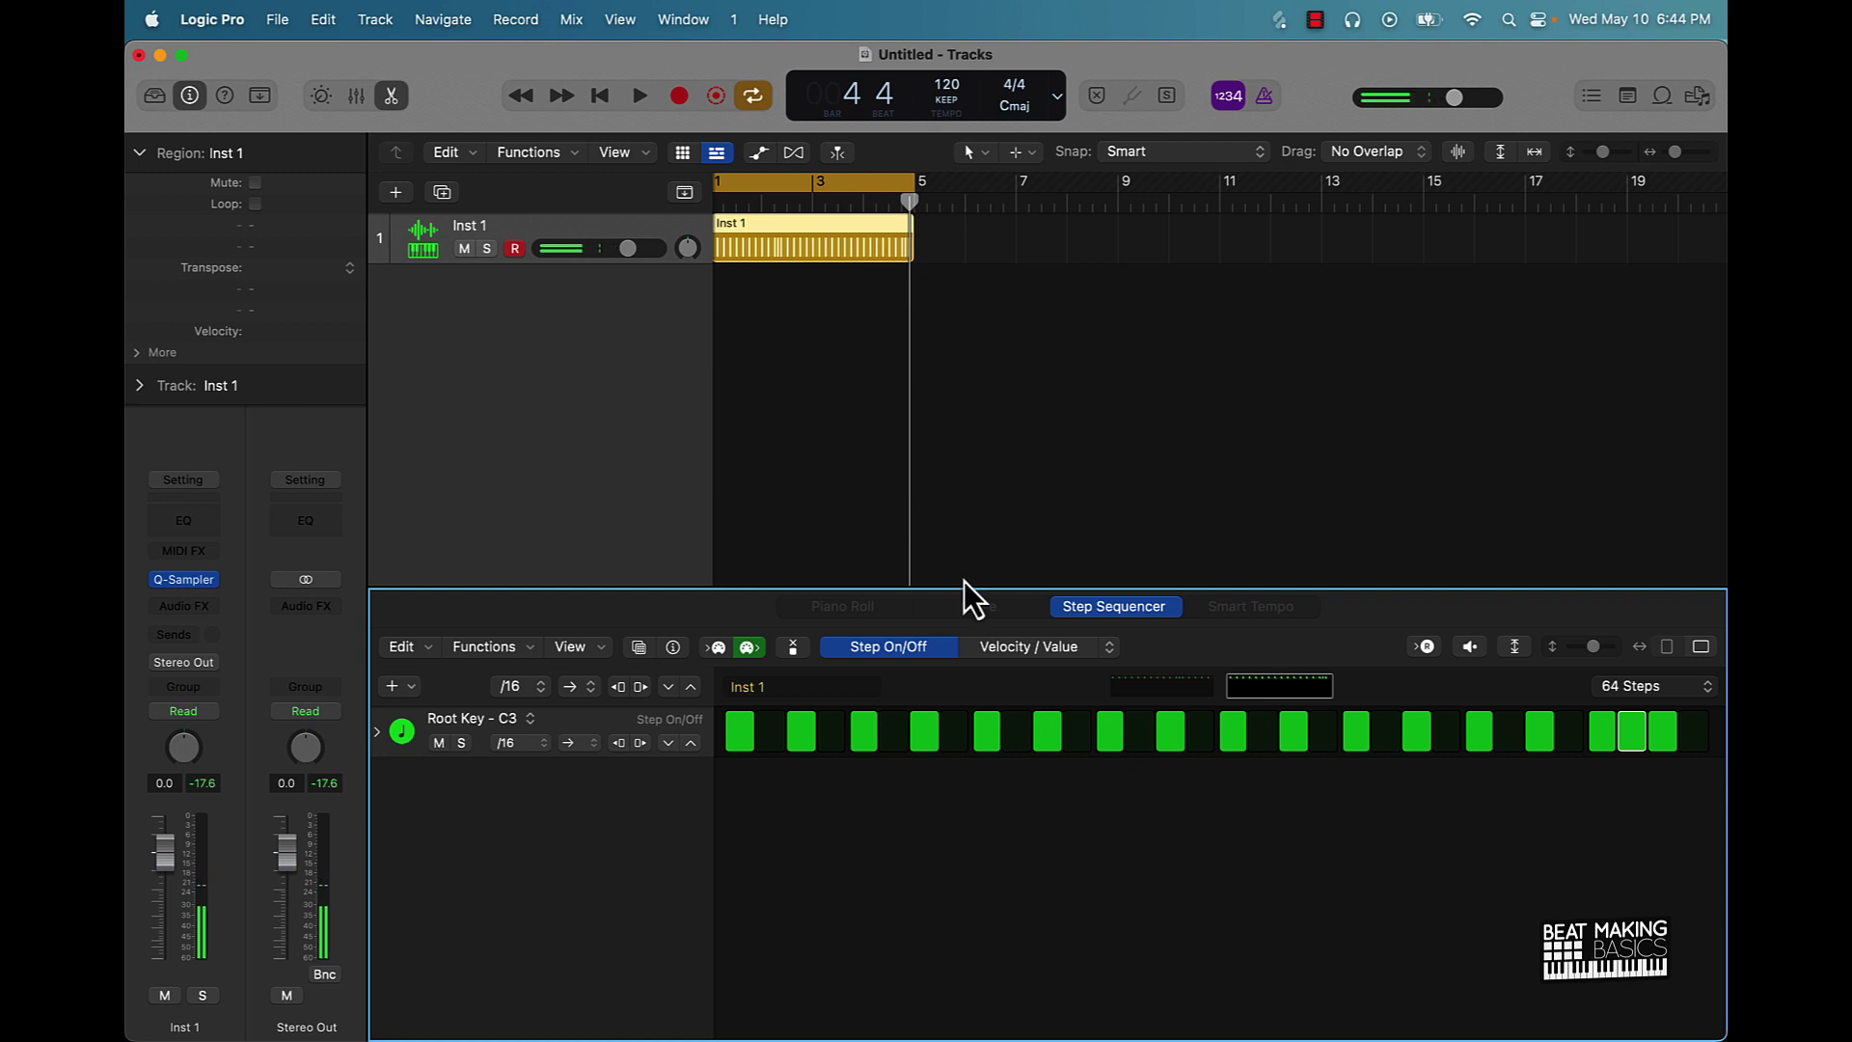
- Reselect the Inst 1 pattern region and switch the step edit mode to Note Repeat
click(969, 391)
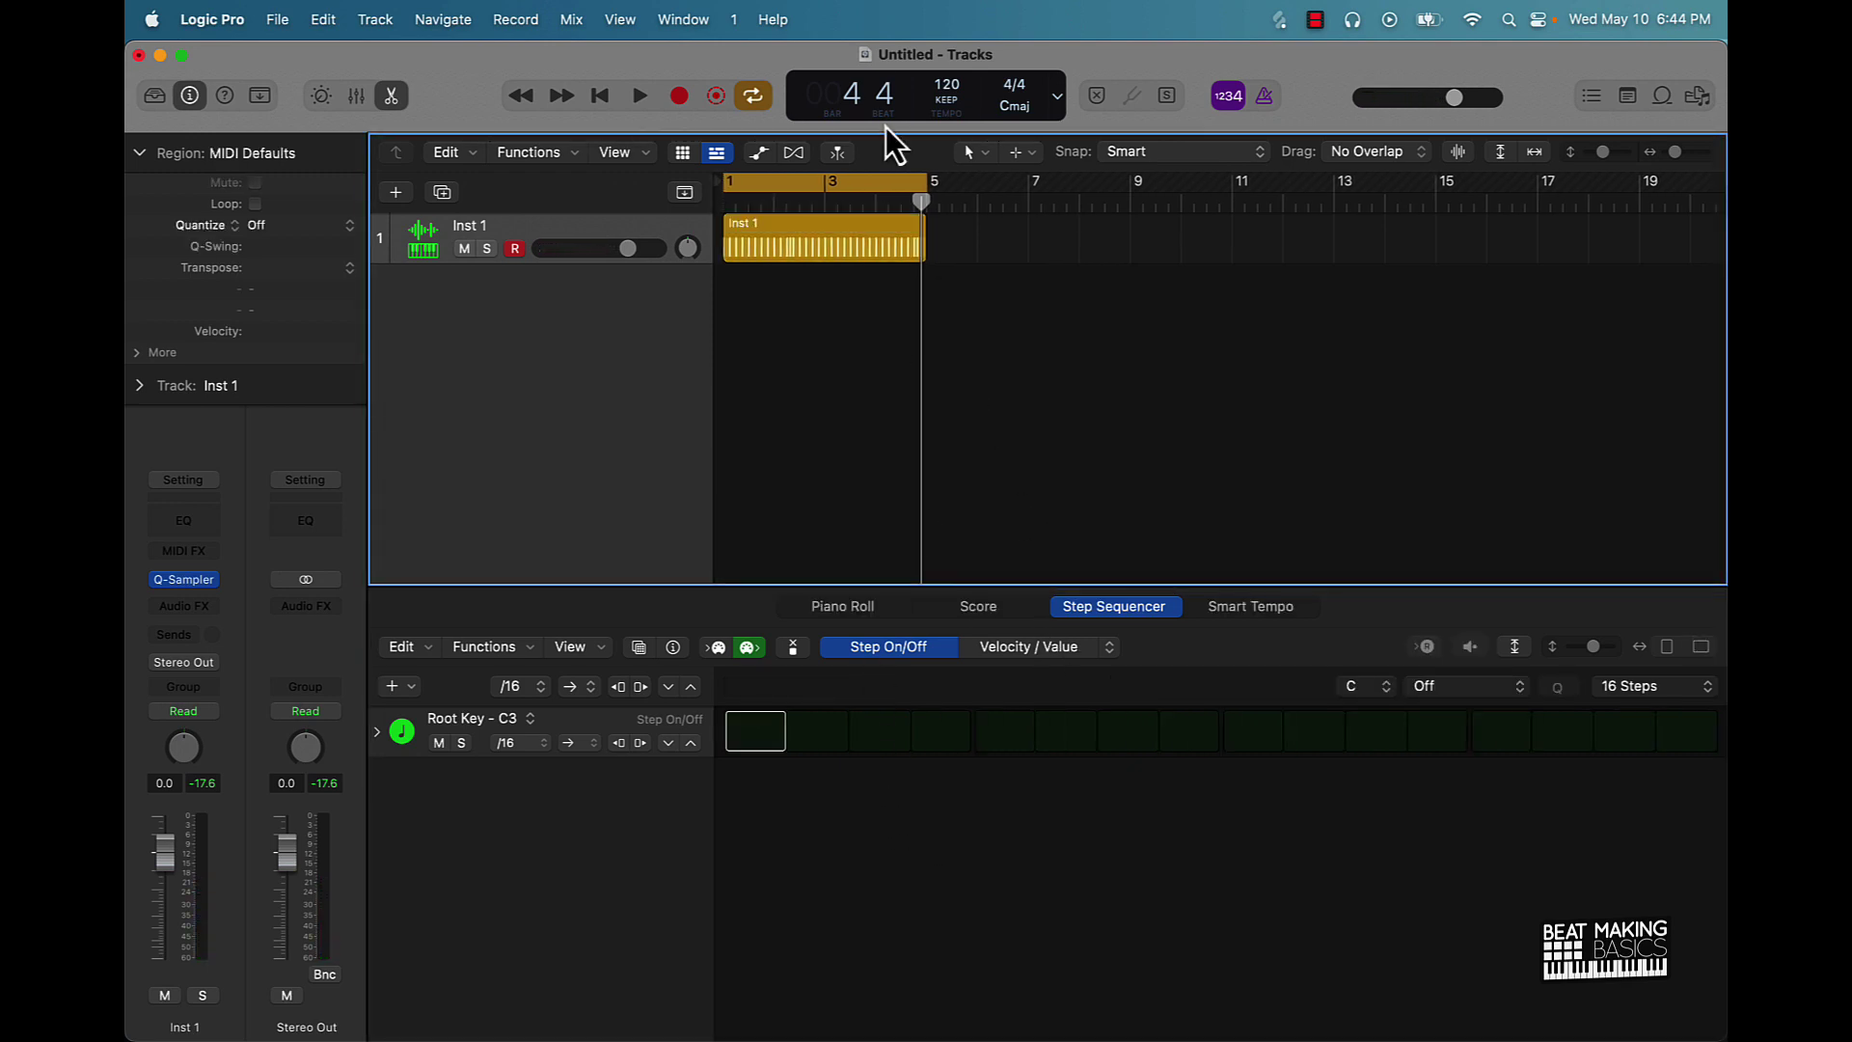
click(843, 251)
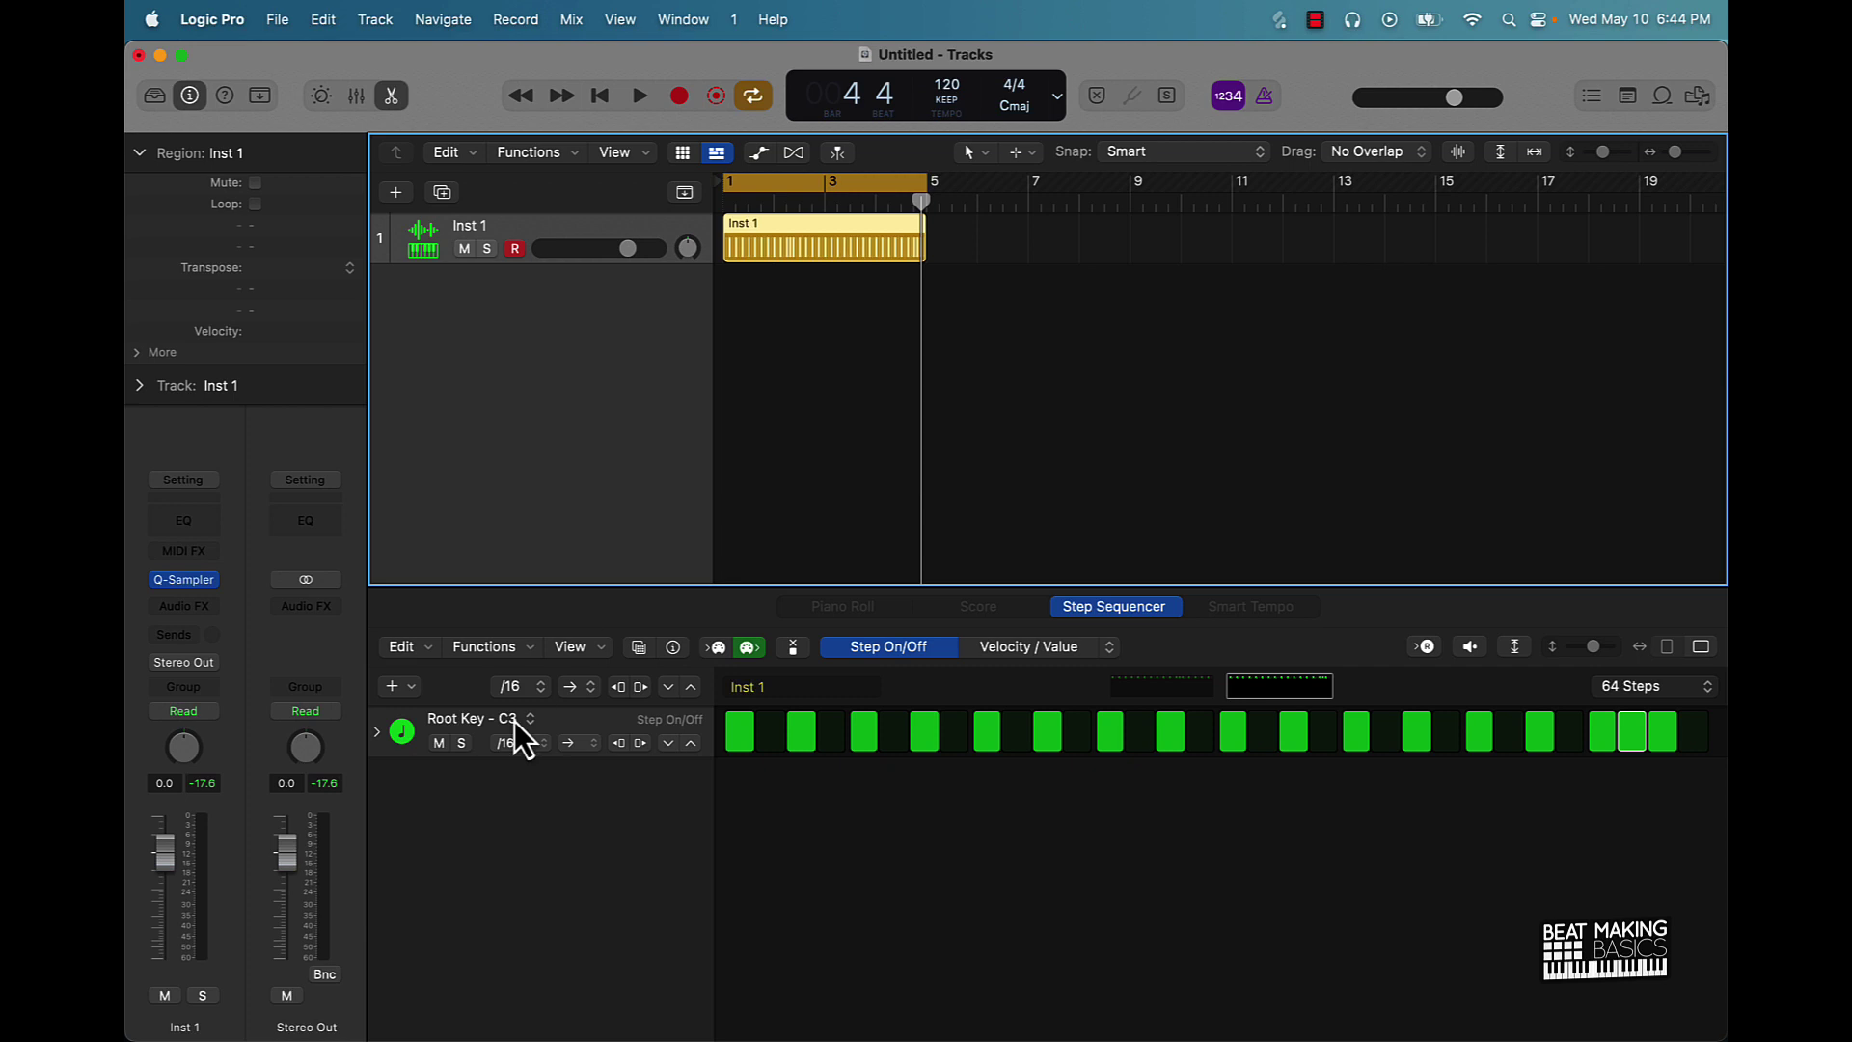
click(1070, 647)
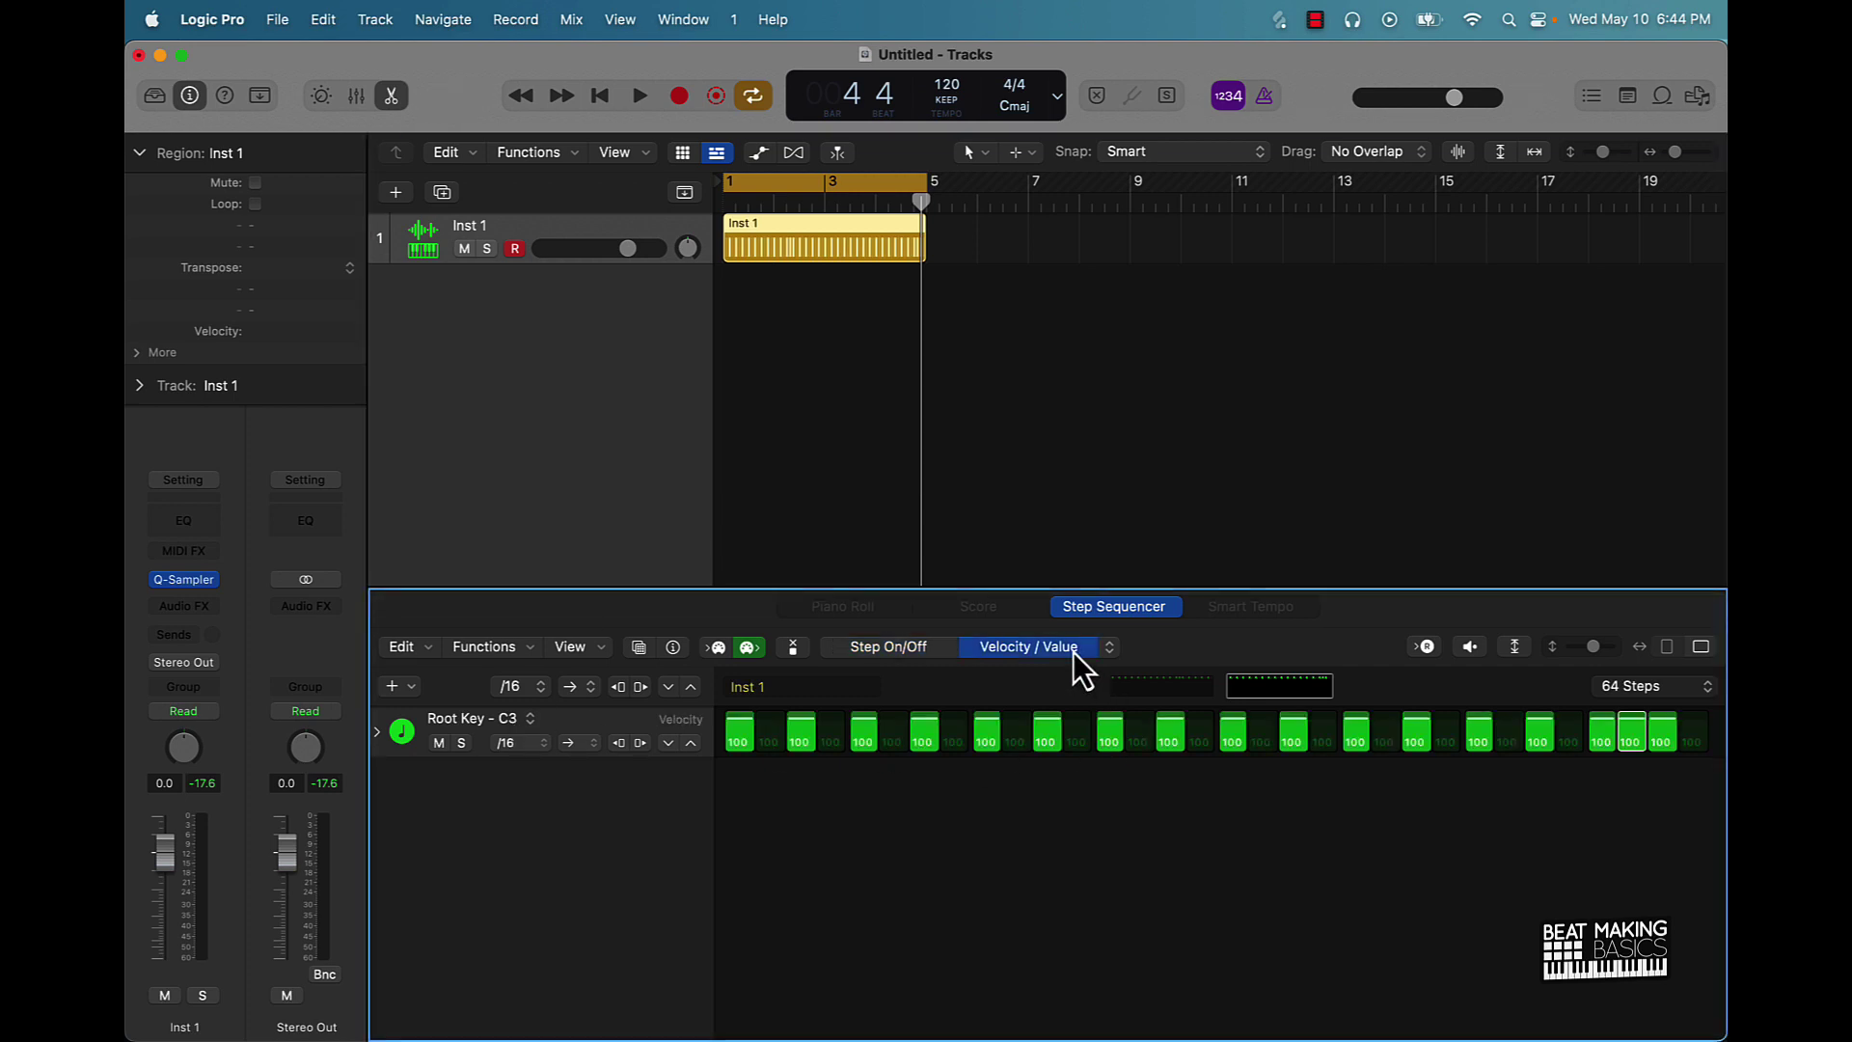
click(1103, 648)
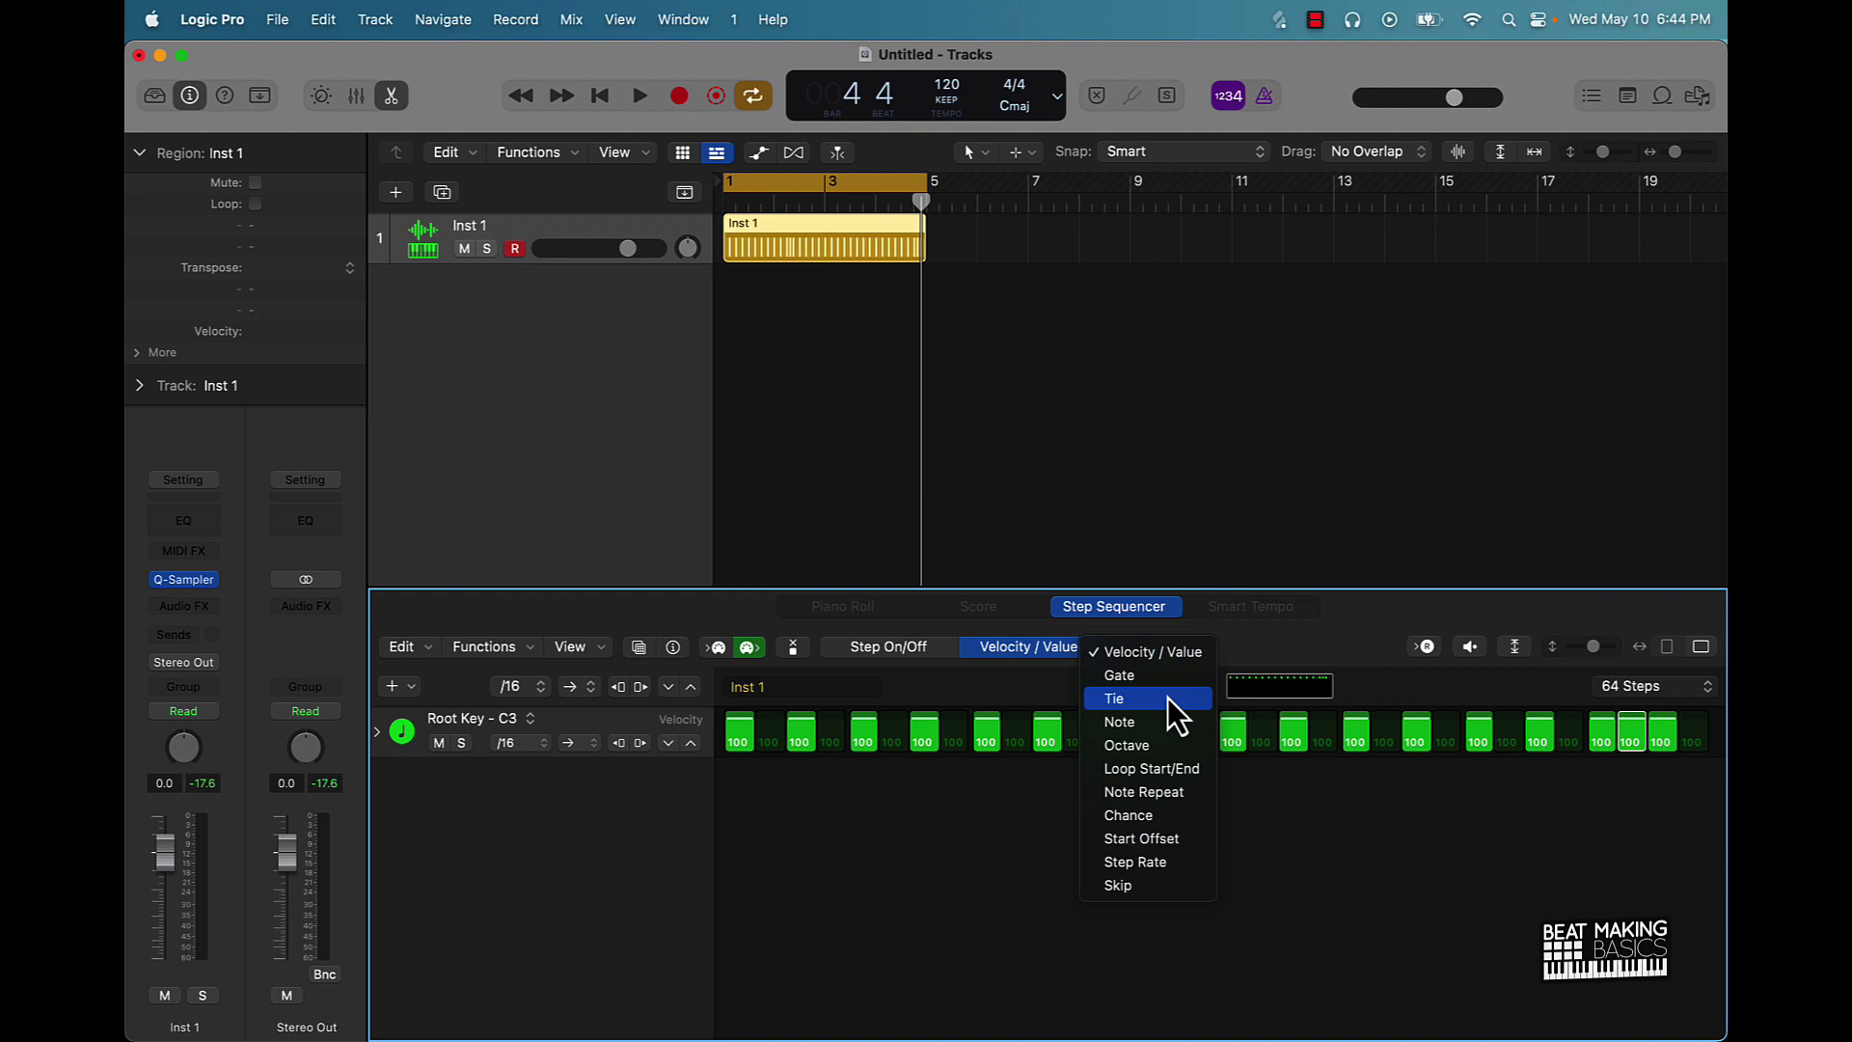
click(1148, 792)
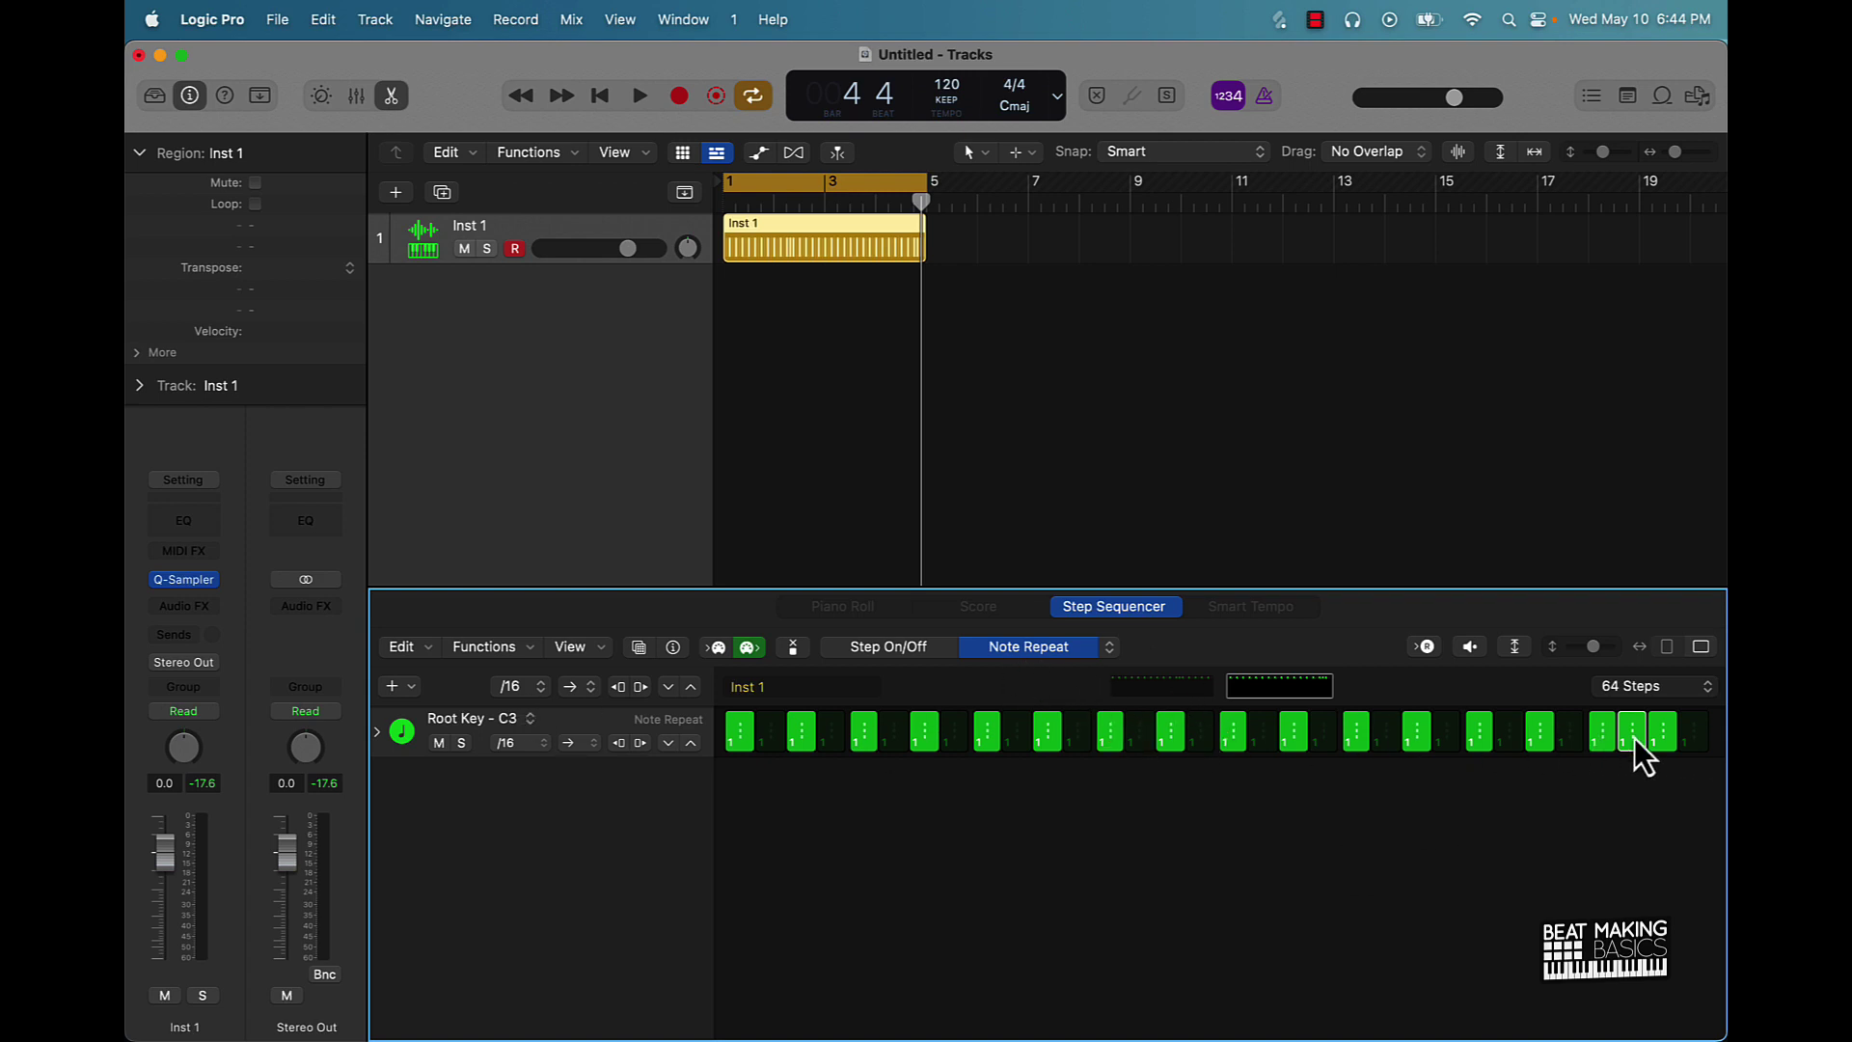
- On the pattern's second page, set the note repeat to 3 on its 23rd step and 2 on its 9th step
click(1416, 744)
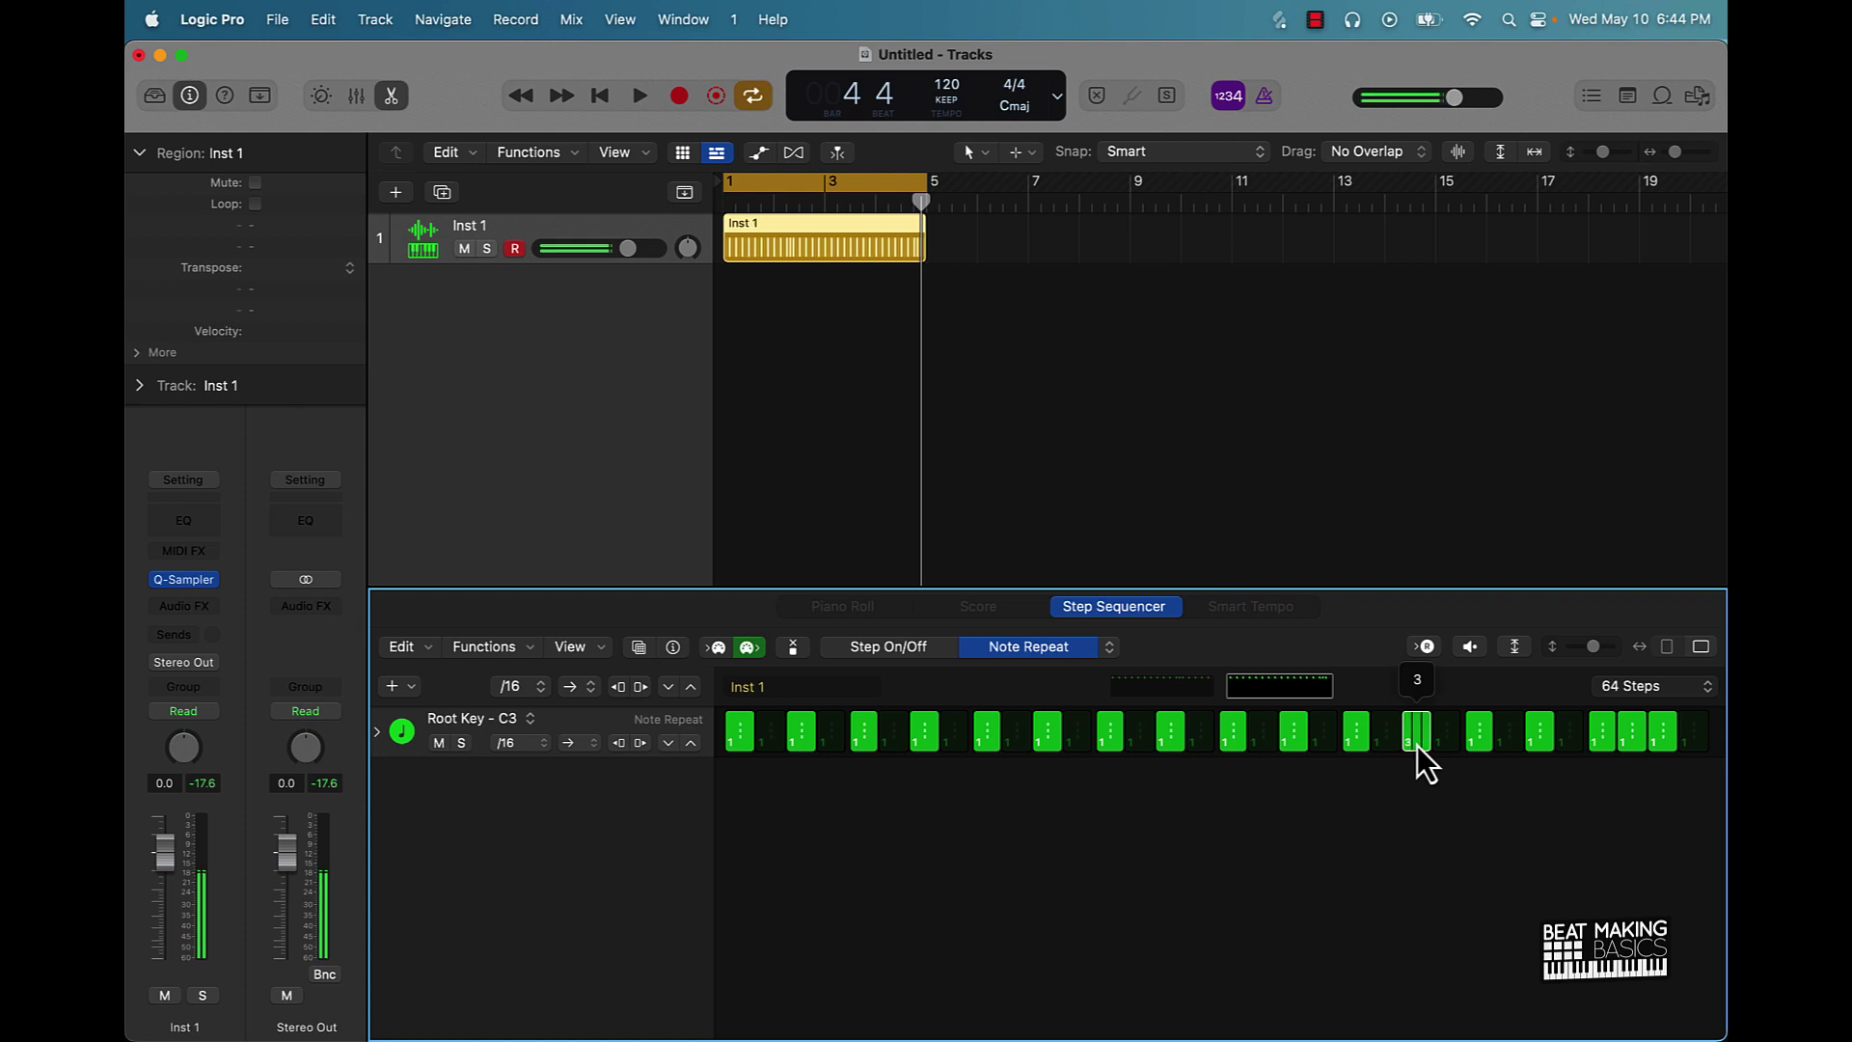
drag(1417, 744, 1418, 733)
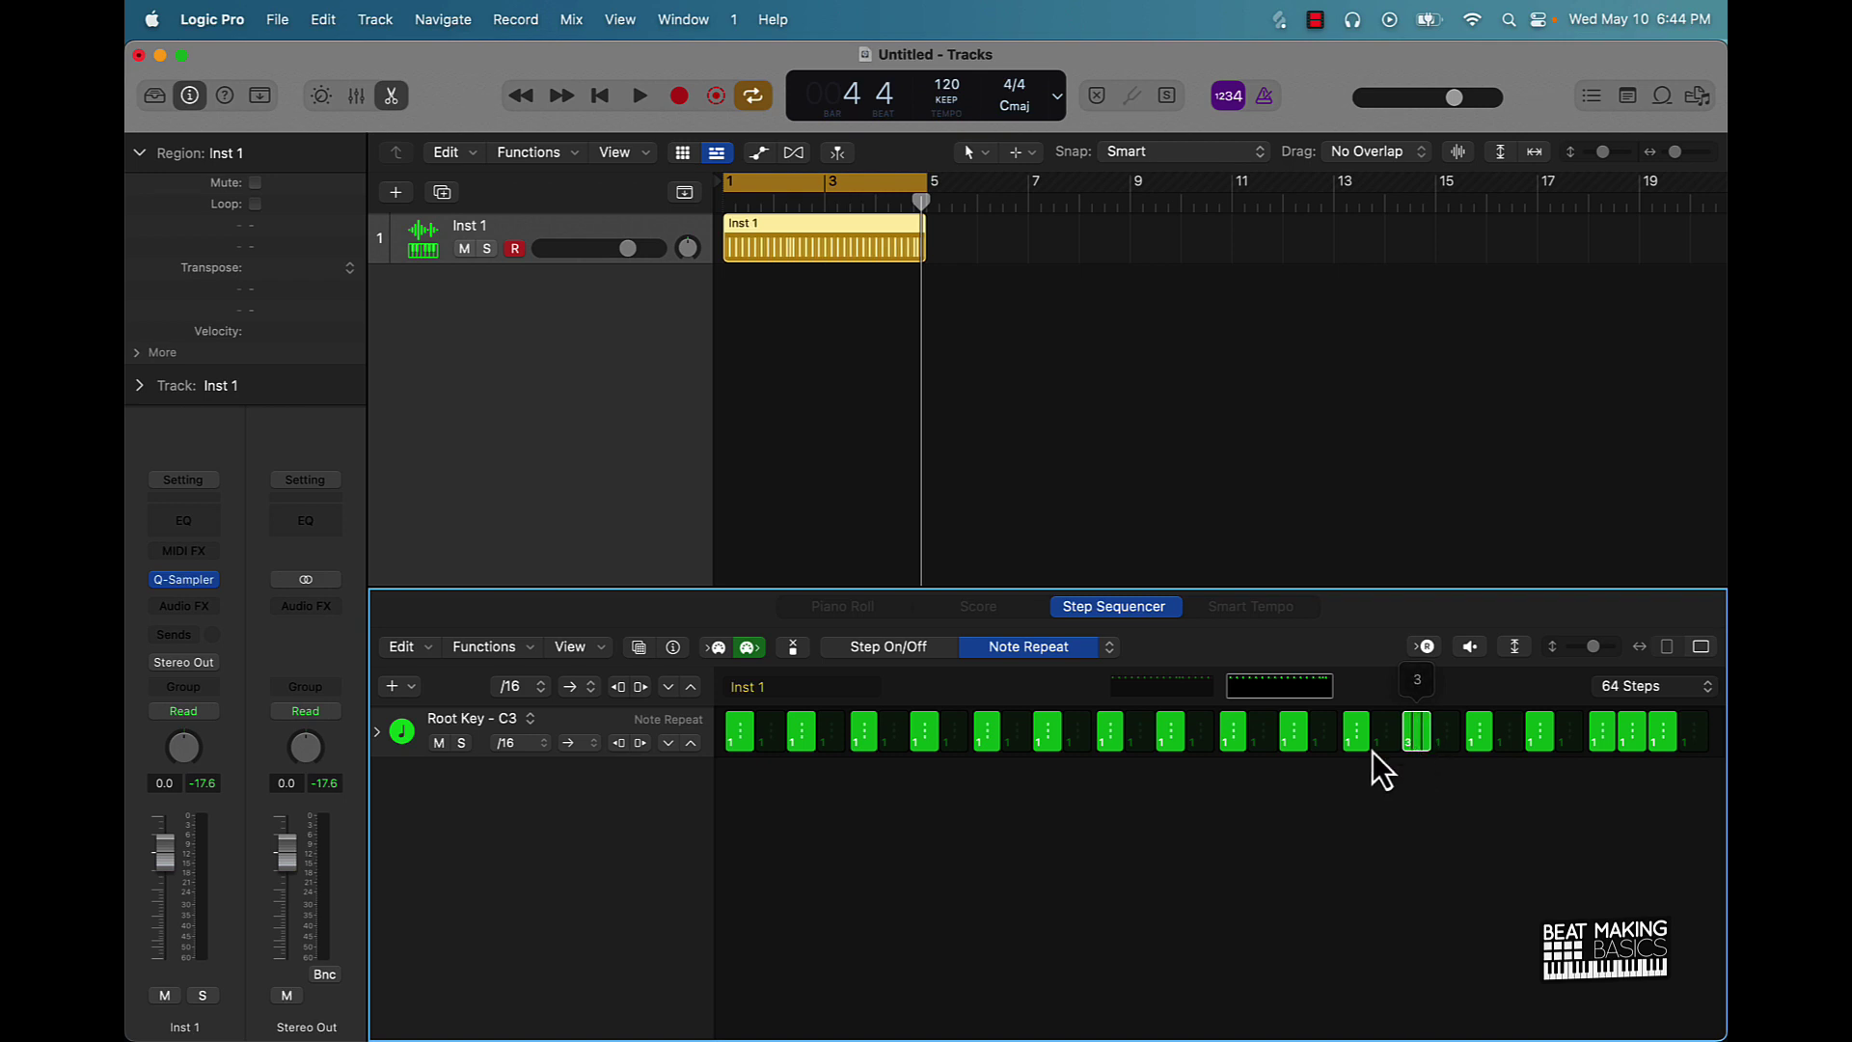
drag(984, 750, 984, 748)
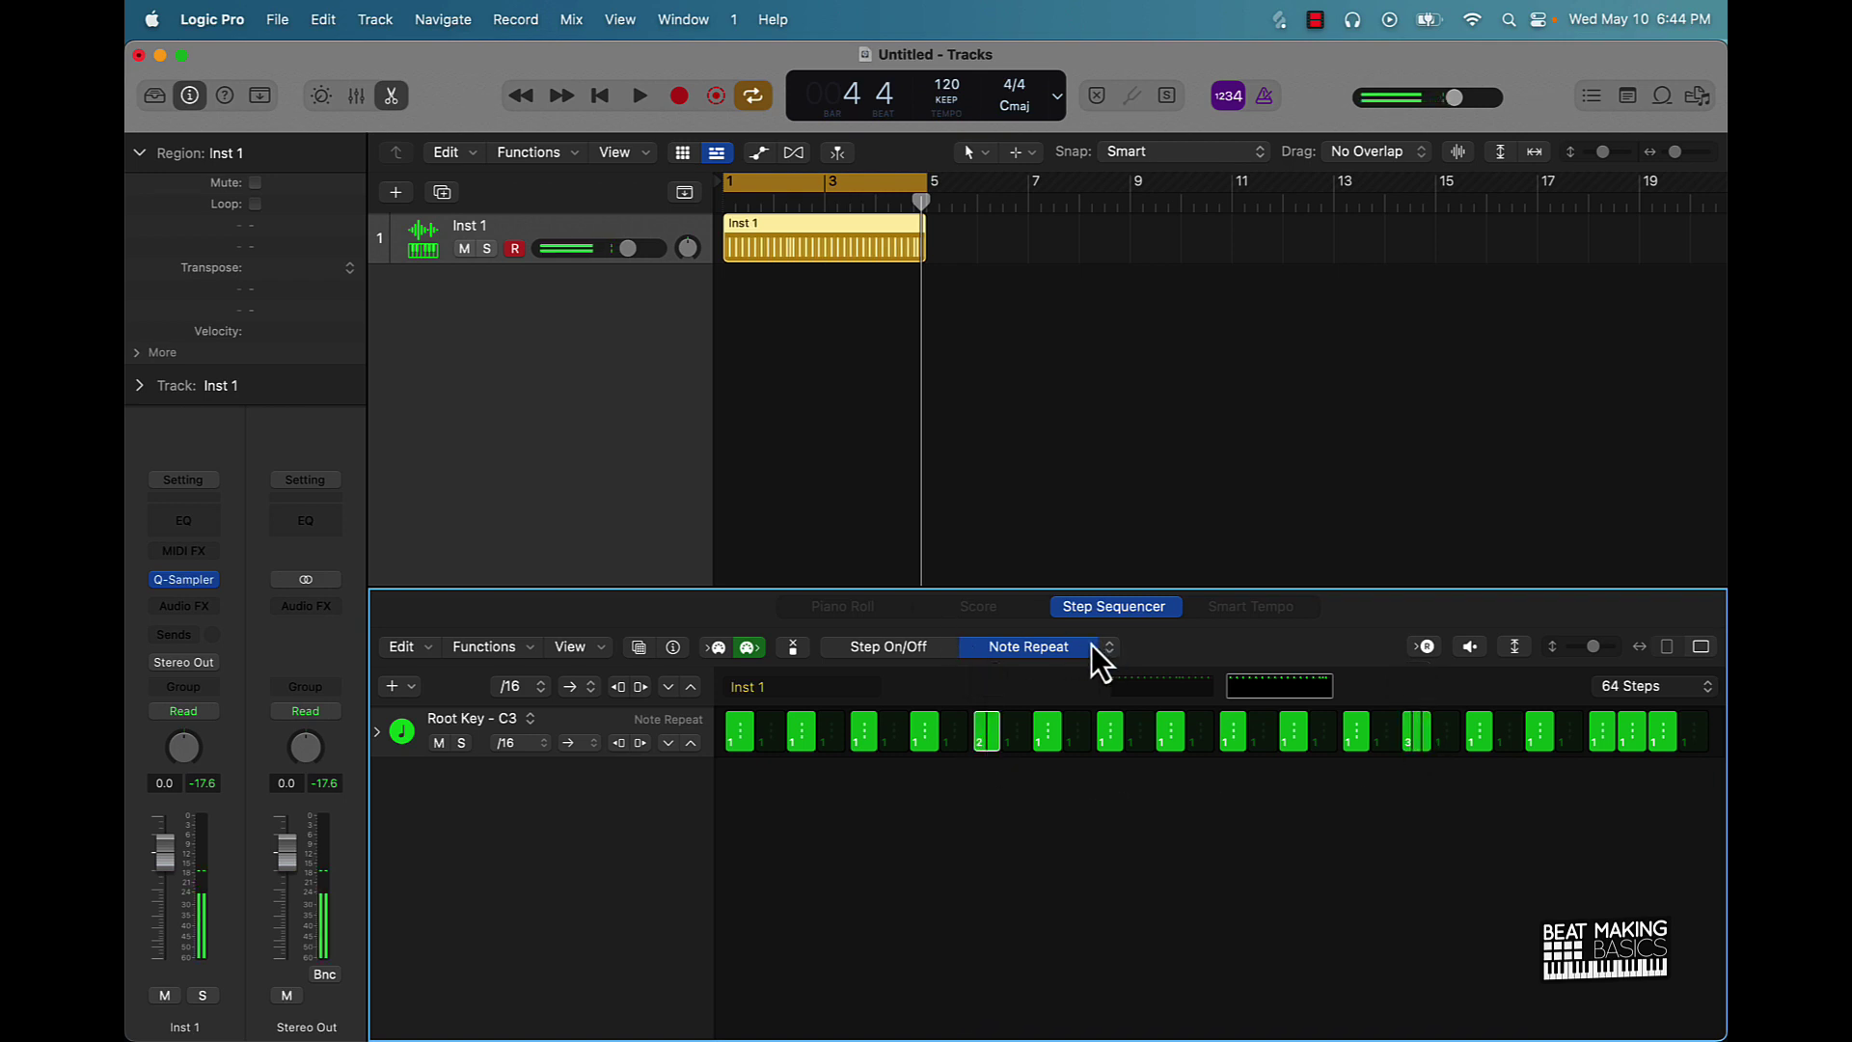
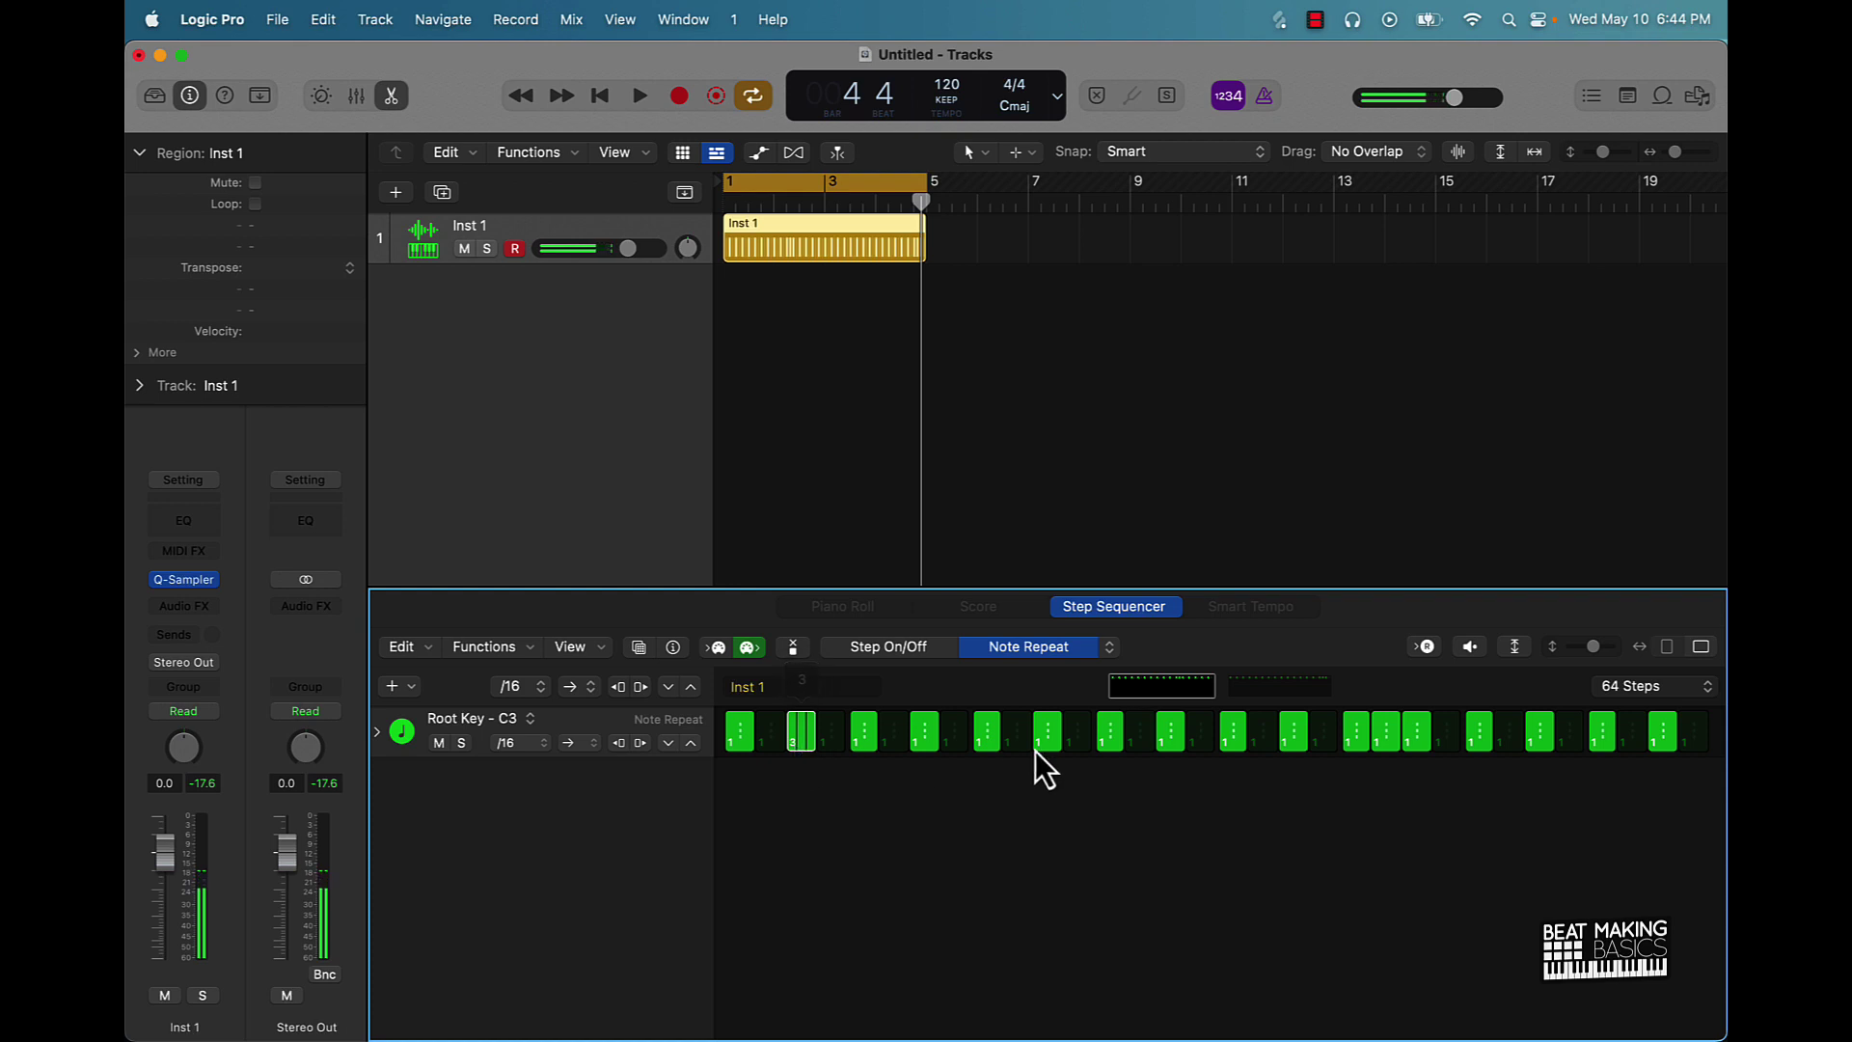
- On the pattern's first page, set note repeats to 3 on steps 3 and 23, and to 2 on steps 11, 21 and 22
click(1039, 749)
click(1370, 749)
click(1388, 749)
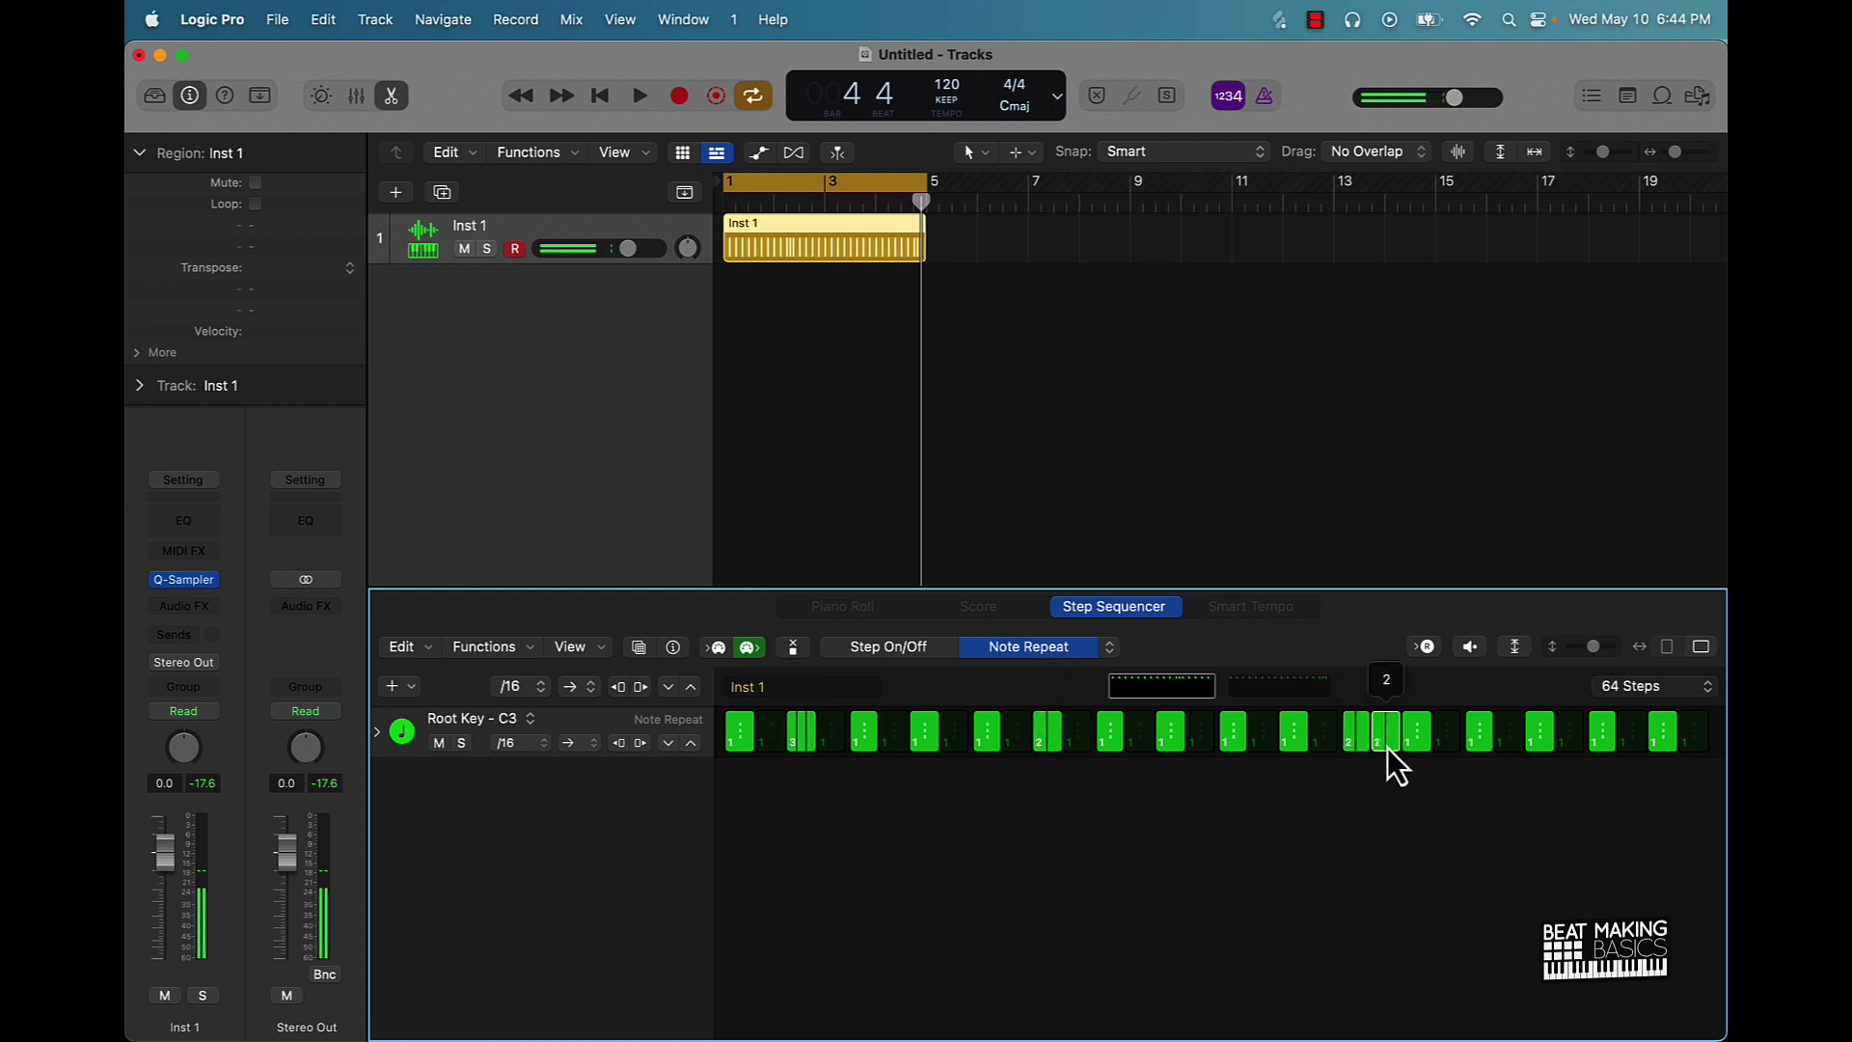
double_click(1420, 749)
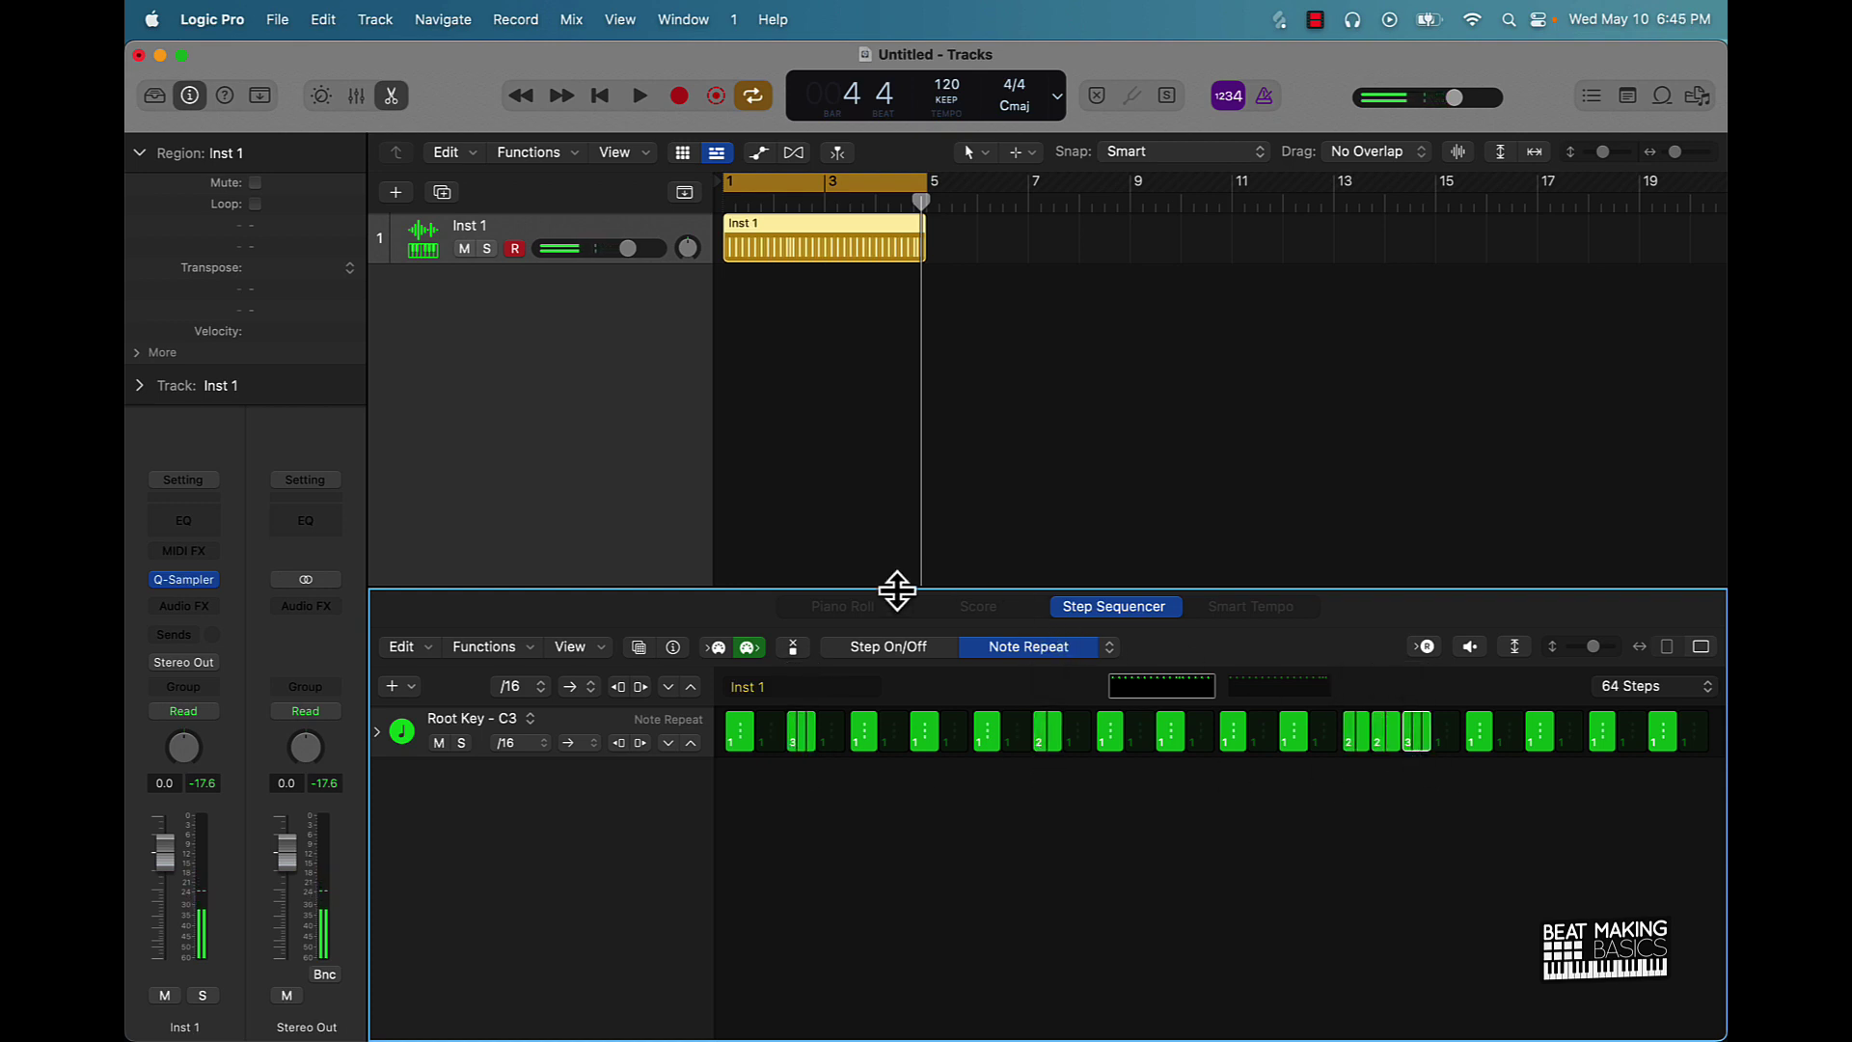
- Play back the cycled Inst 1 pattern from the start, viewing both of its step pages, and stop in bar 4
click(1017, 379)
key(space)
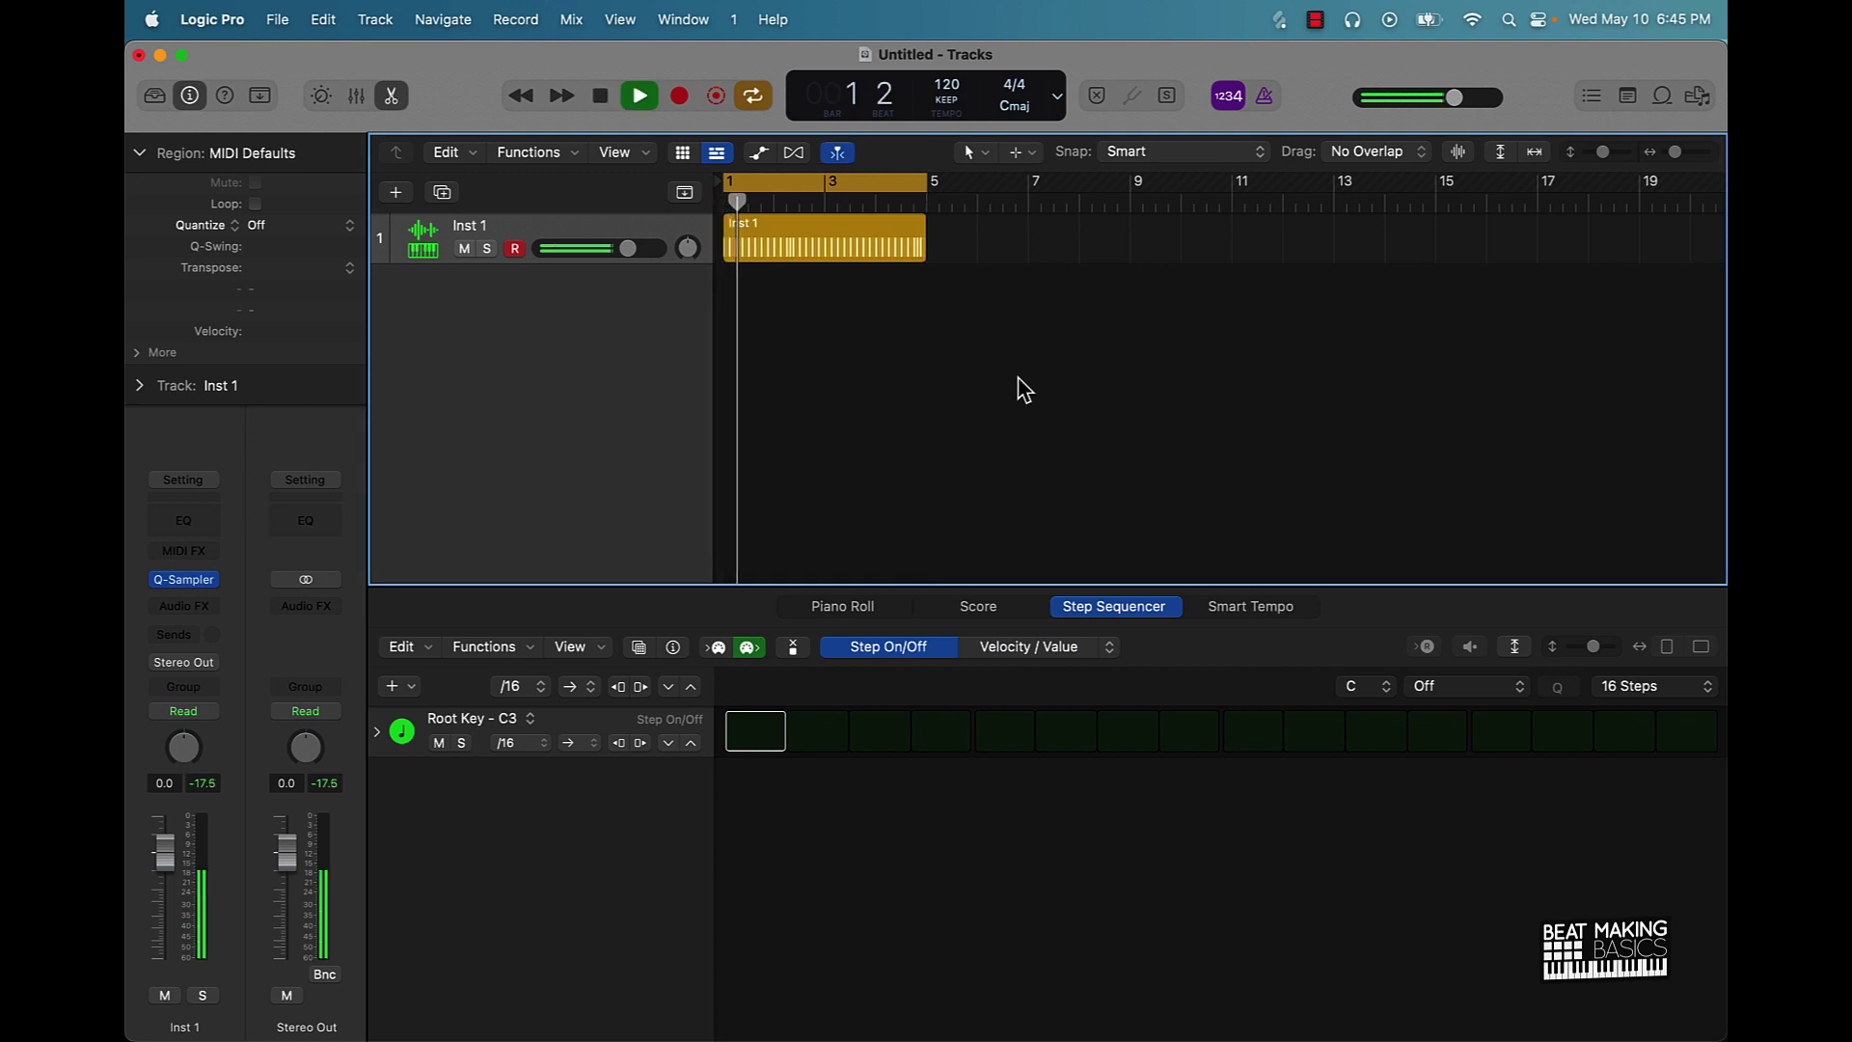
scroll(839, 264, right, 2)
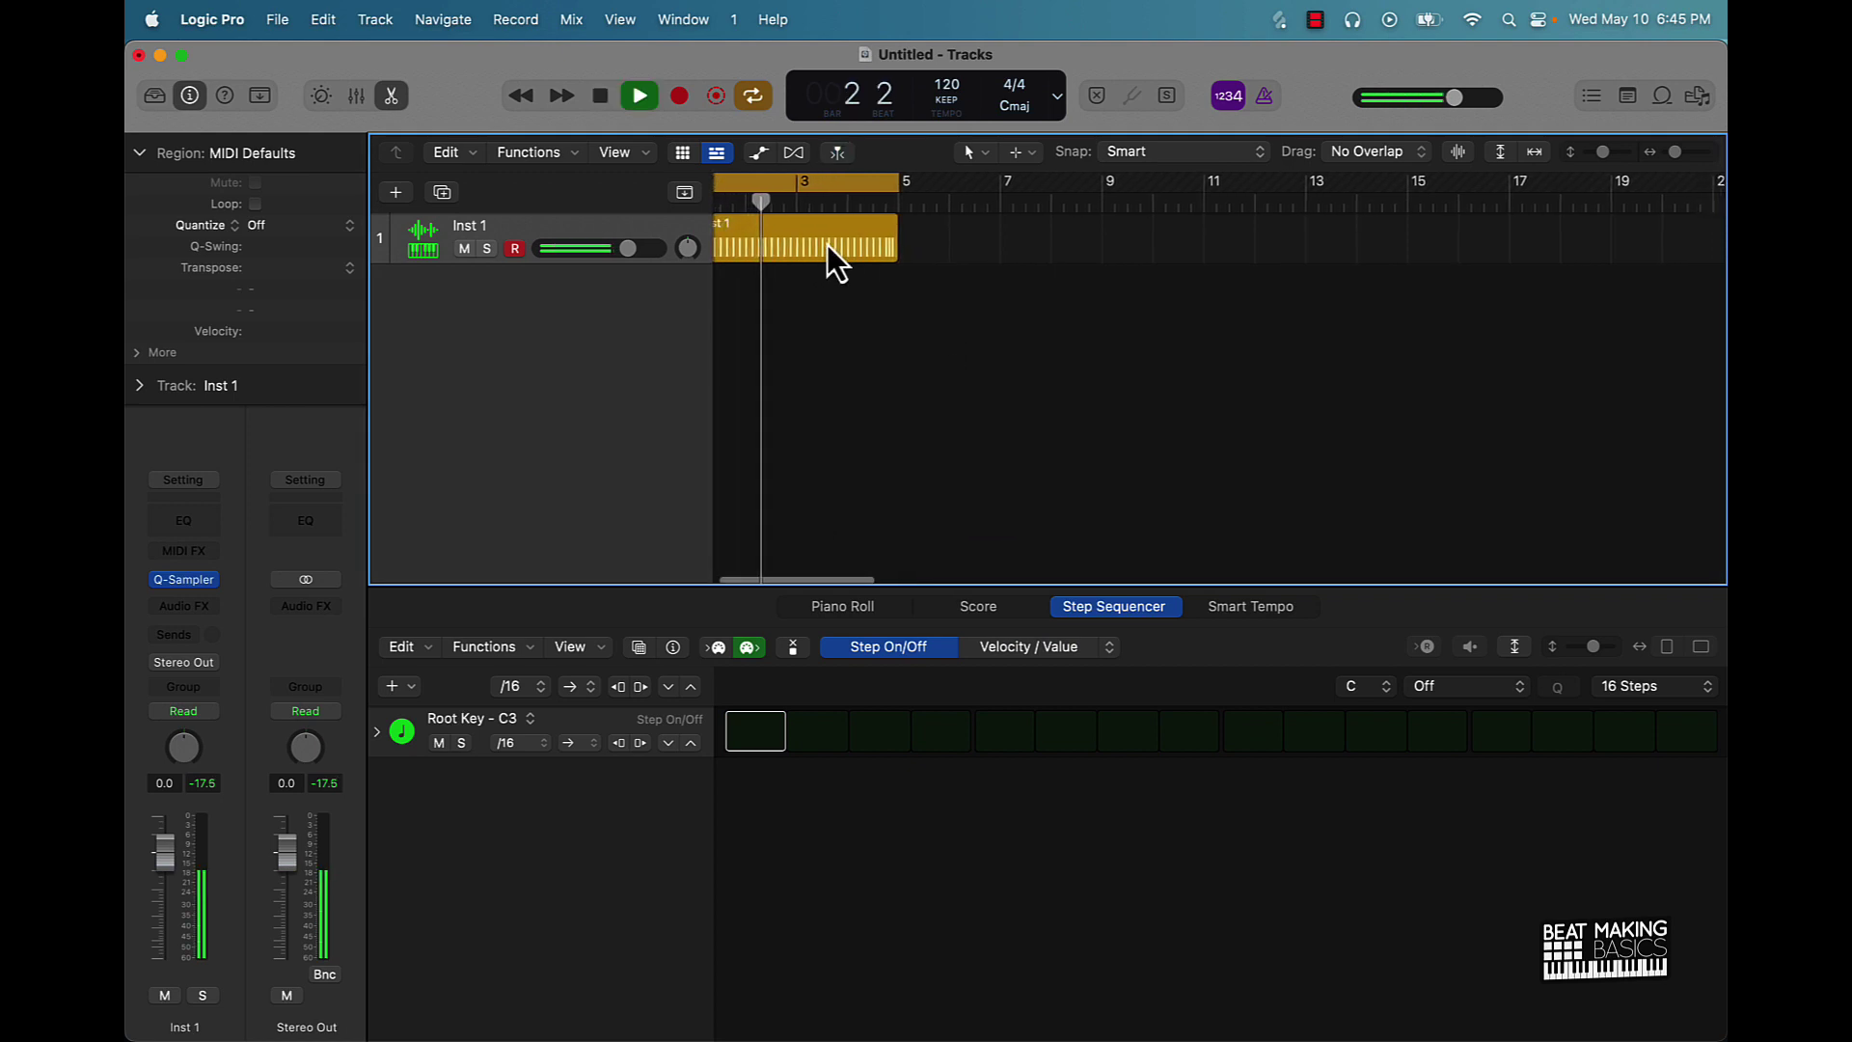
click(826, 246)
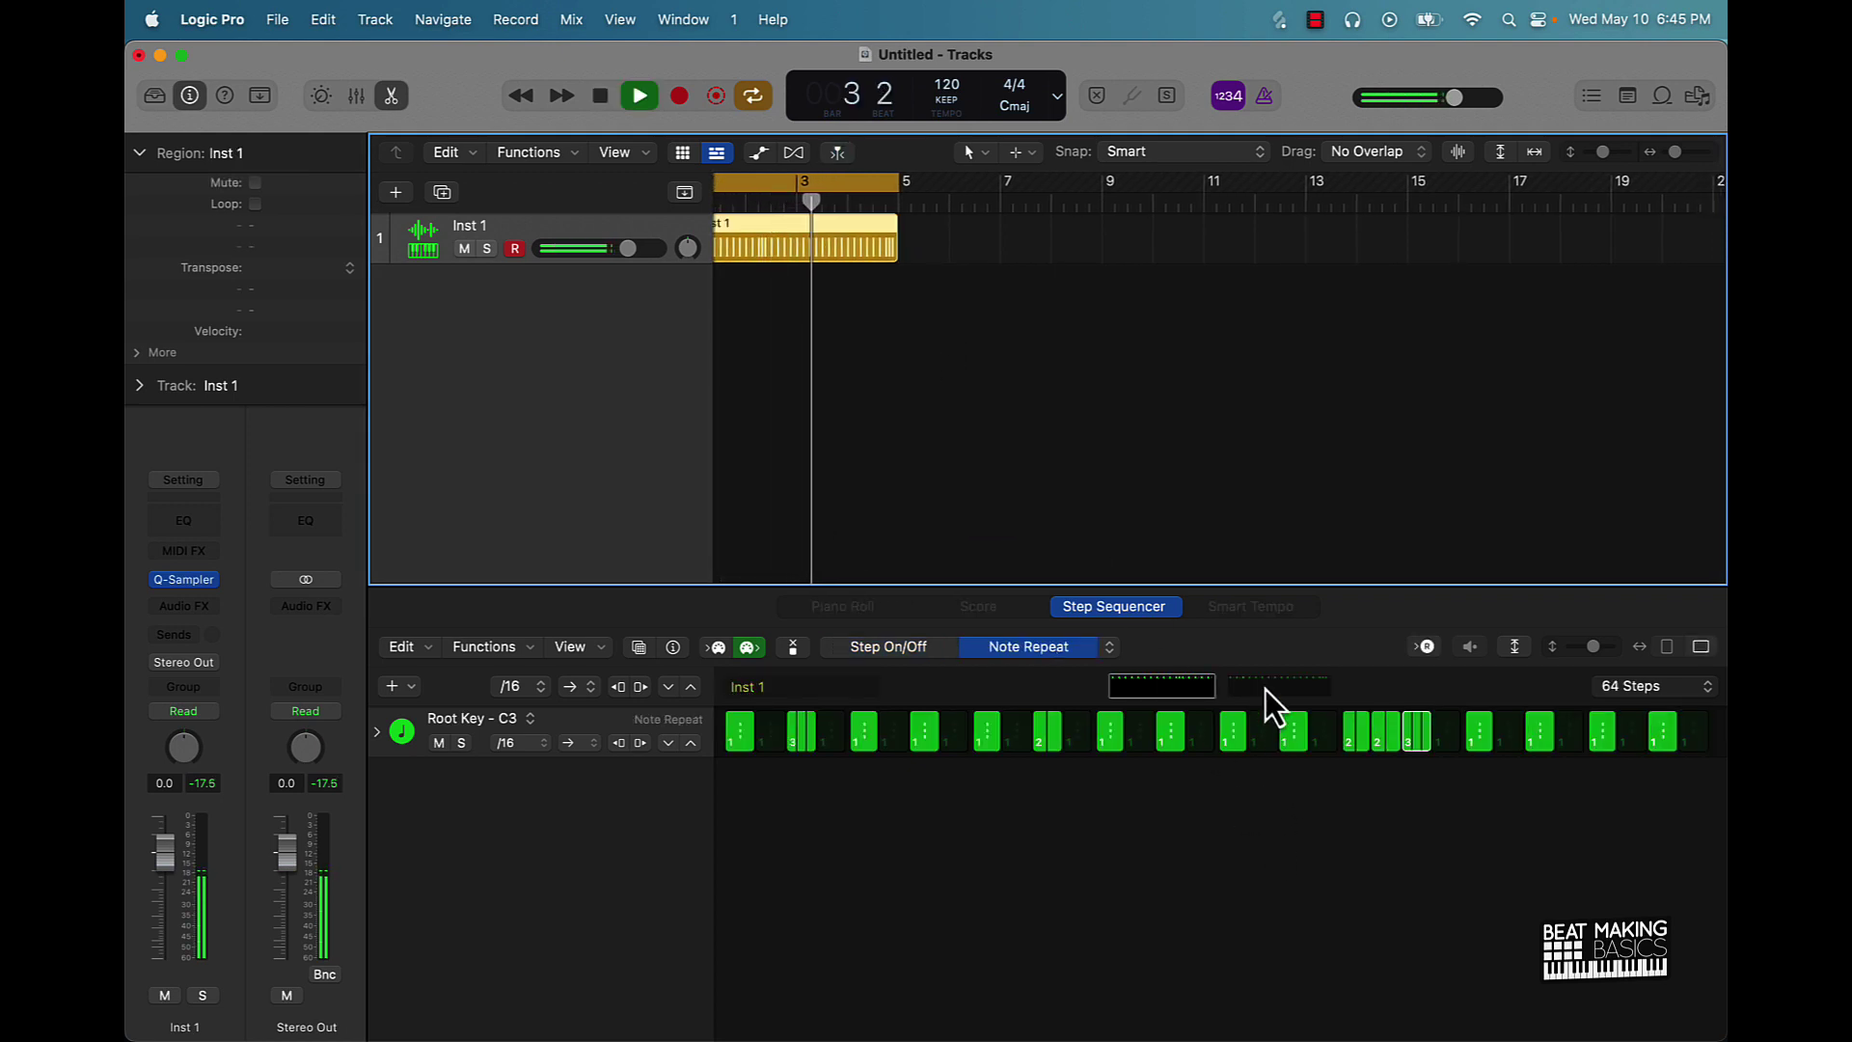
click(1244, 772)
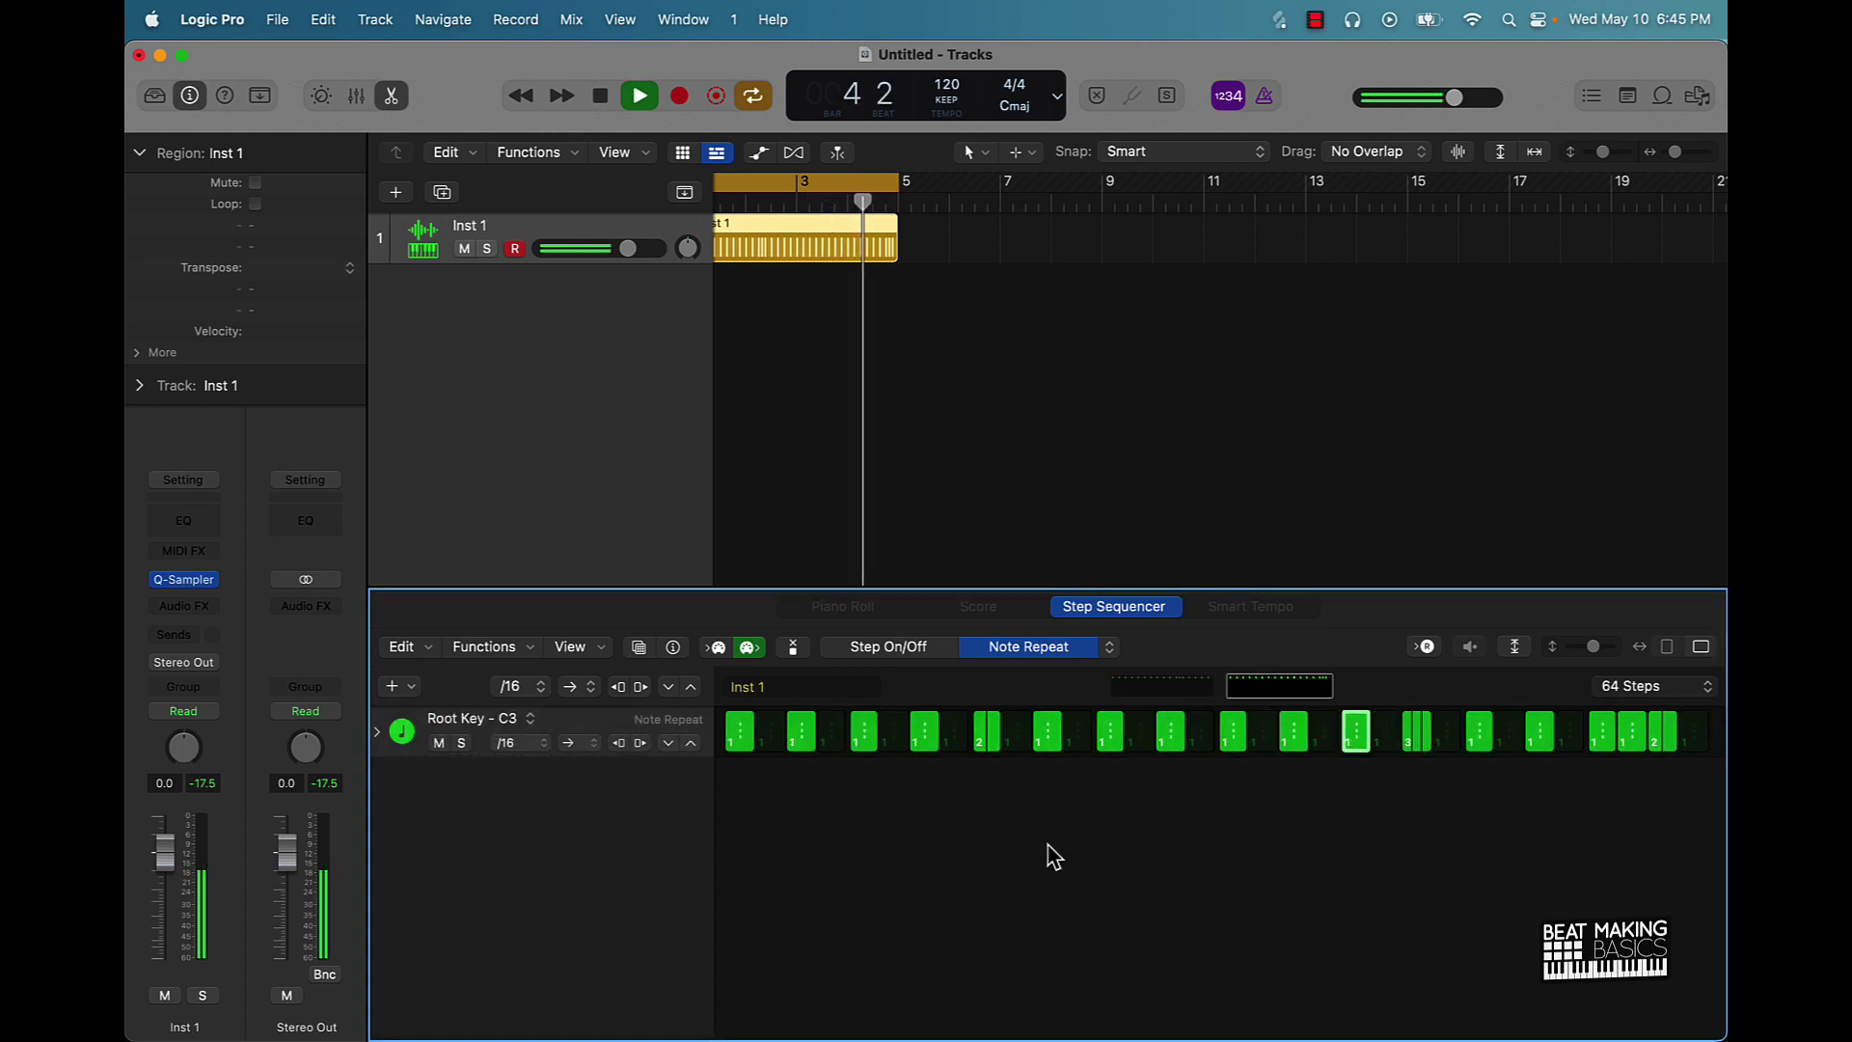
click(1134, 681)
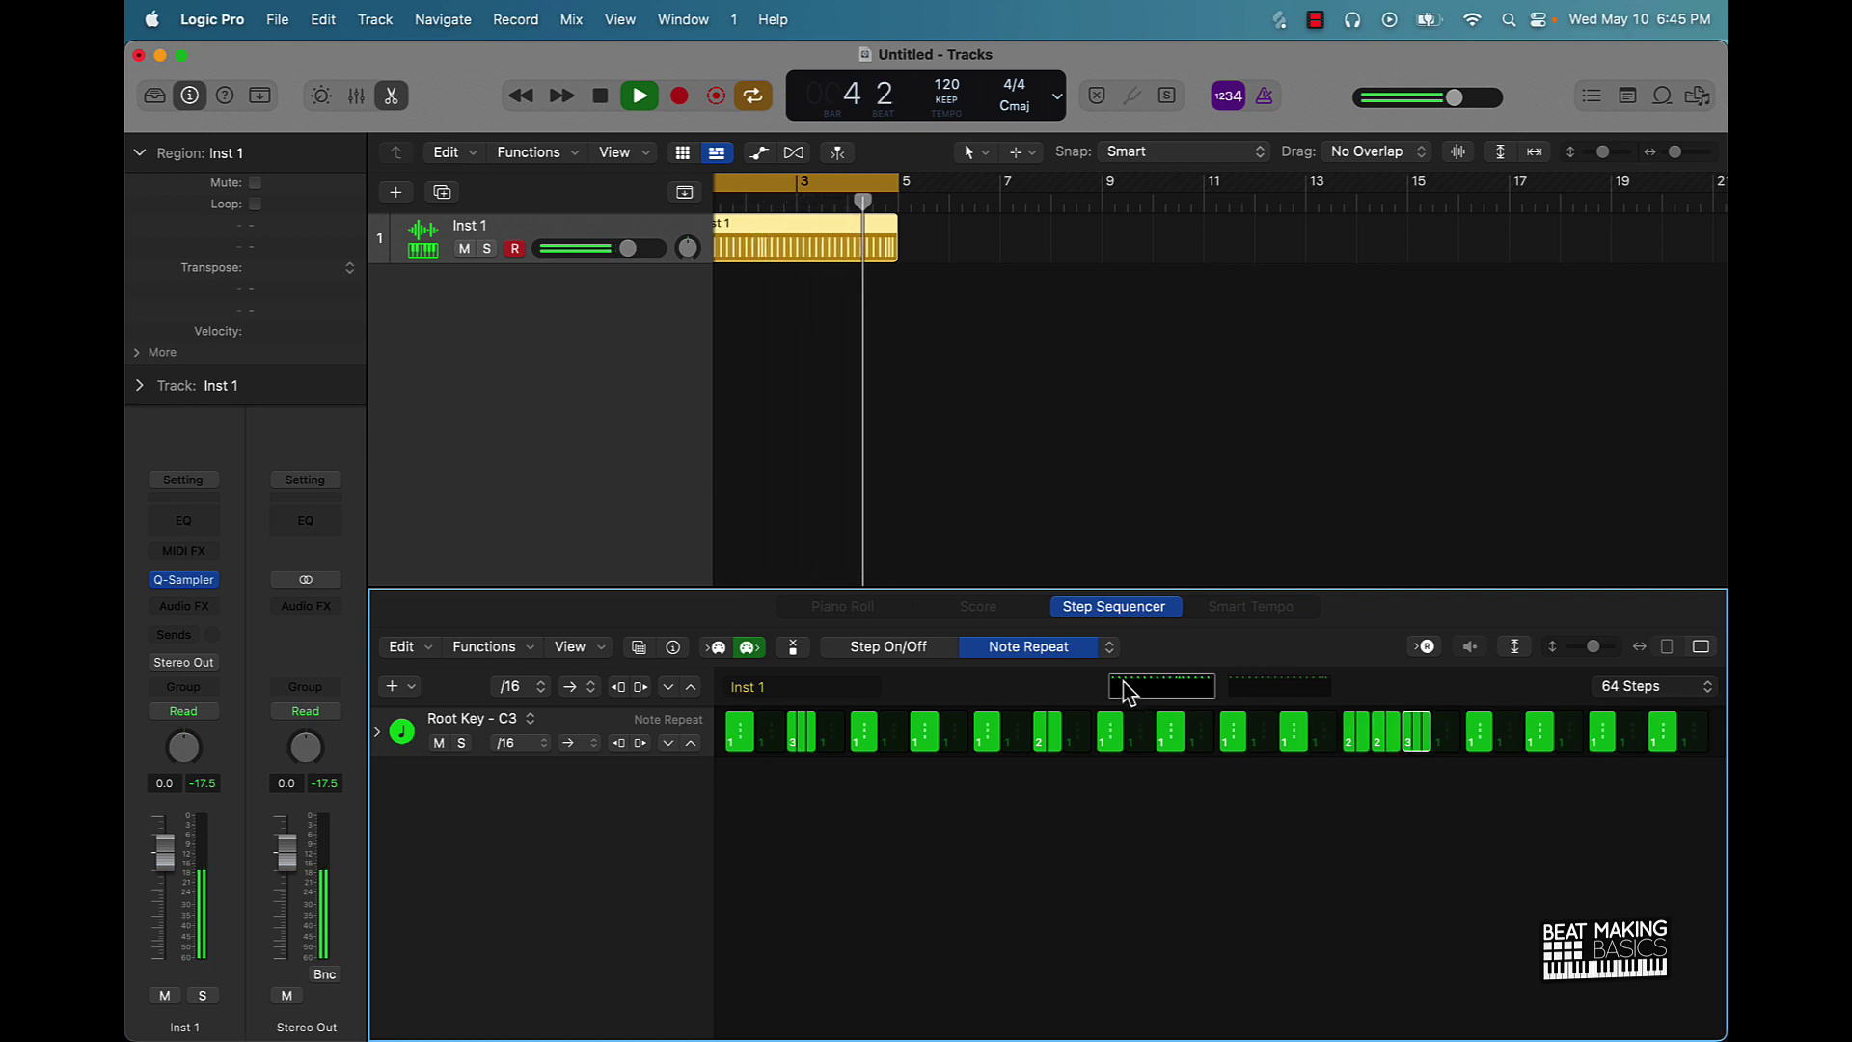
key(space)
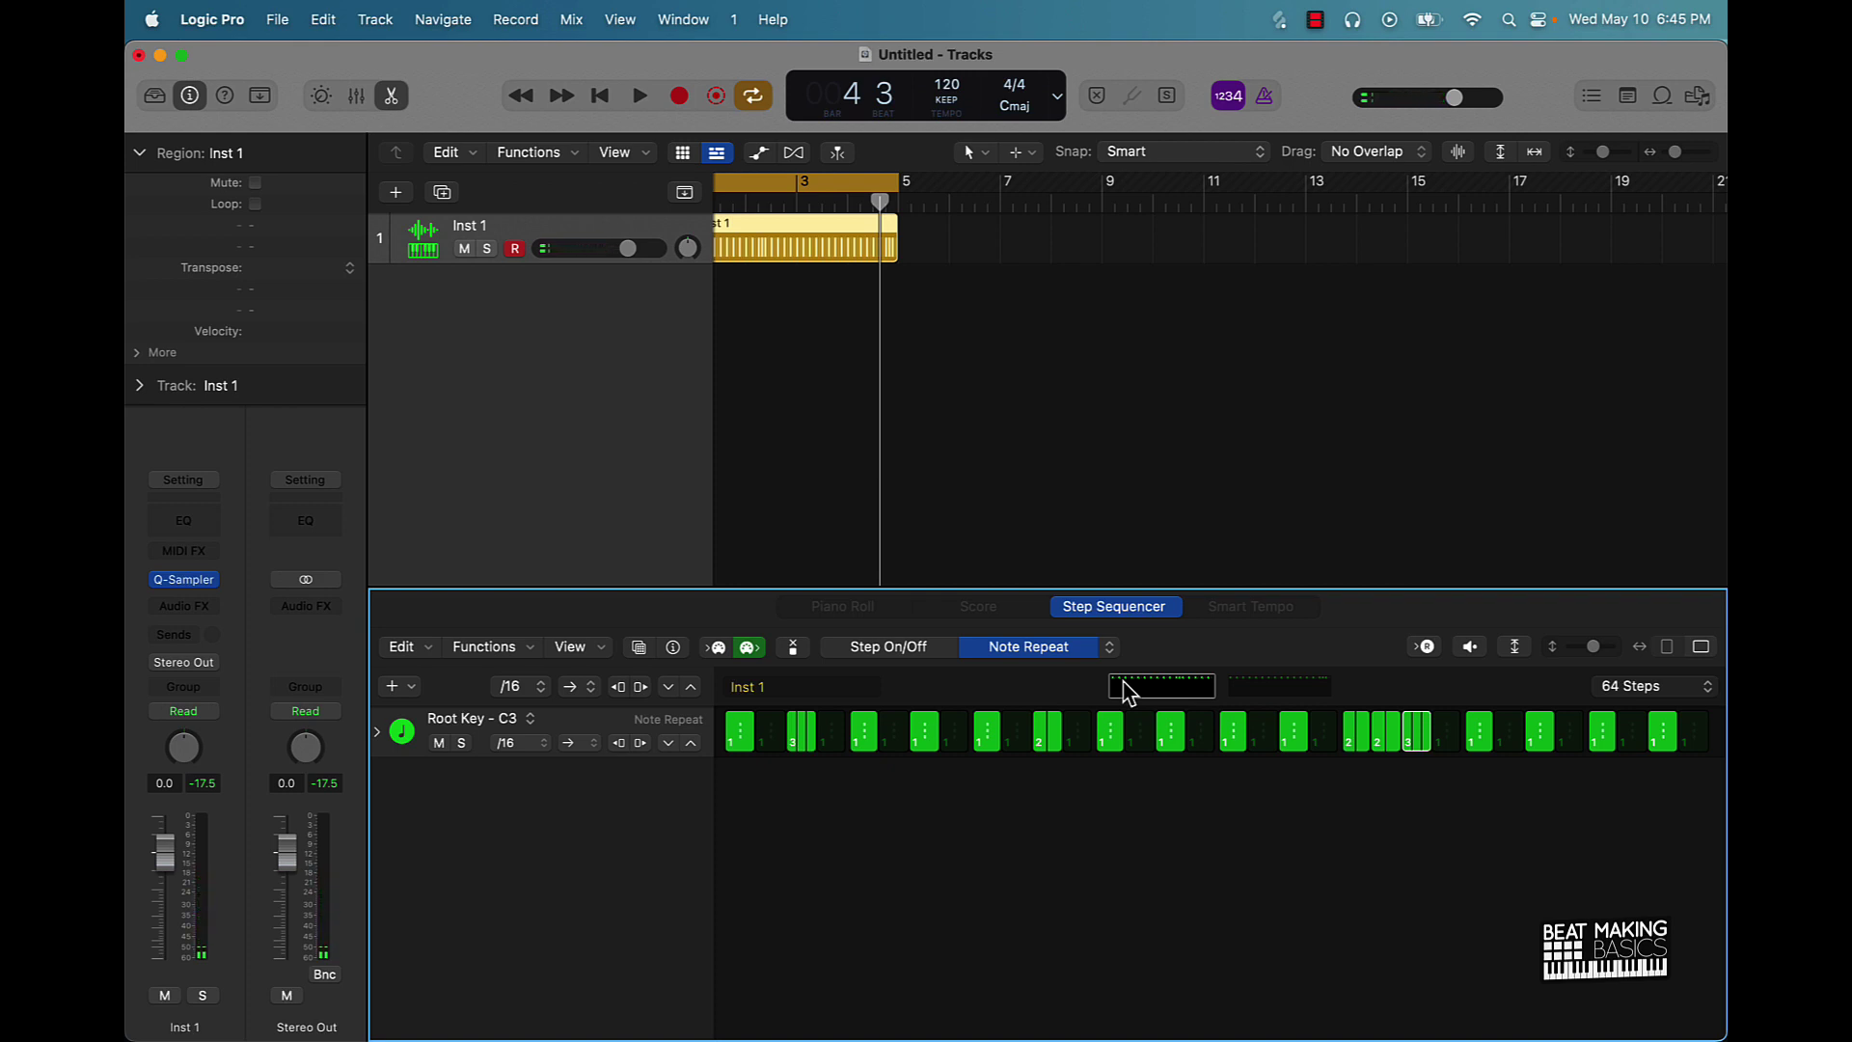
- Expand the Root Key - C3 row's subrows, changing the Gate subrow to Note and the Tie subrow to Note Repeat
click(377, 733)
click(377, 733)
click(377, 733)
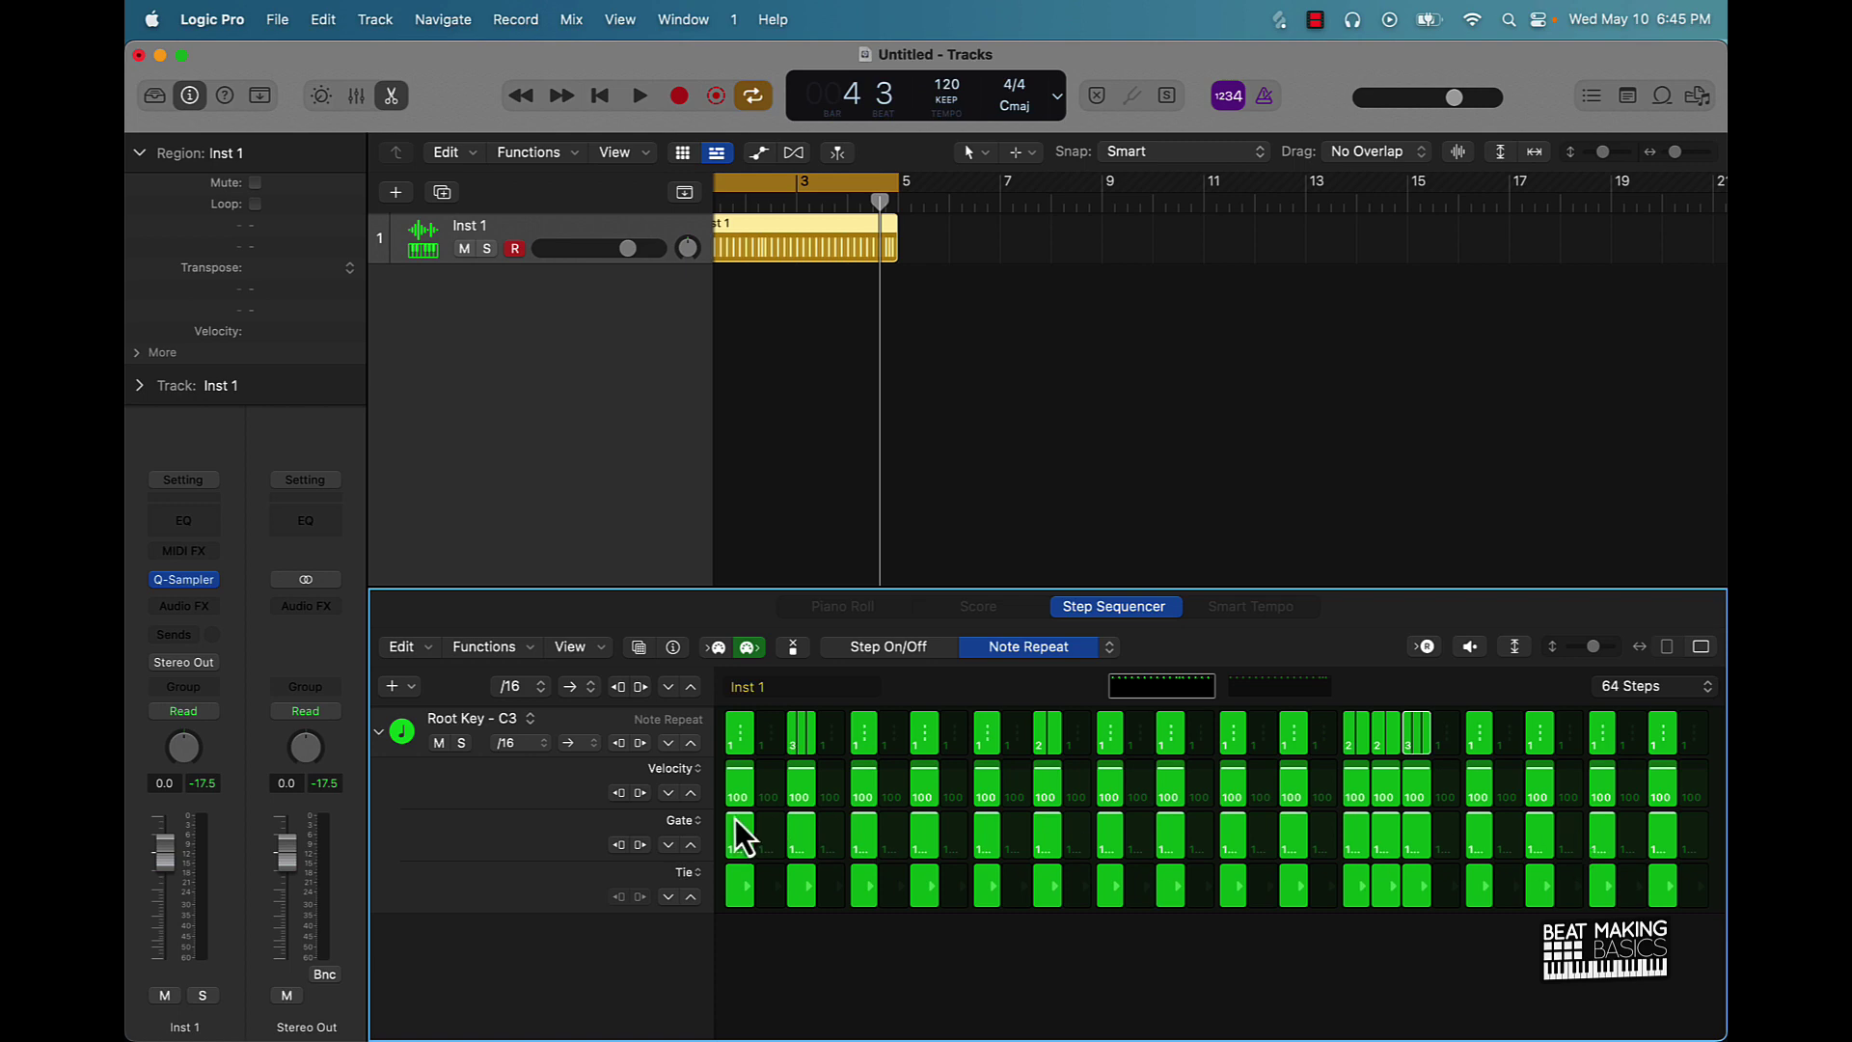
click(687, 822)
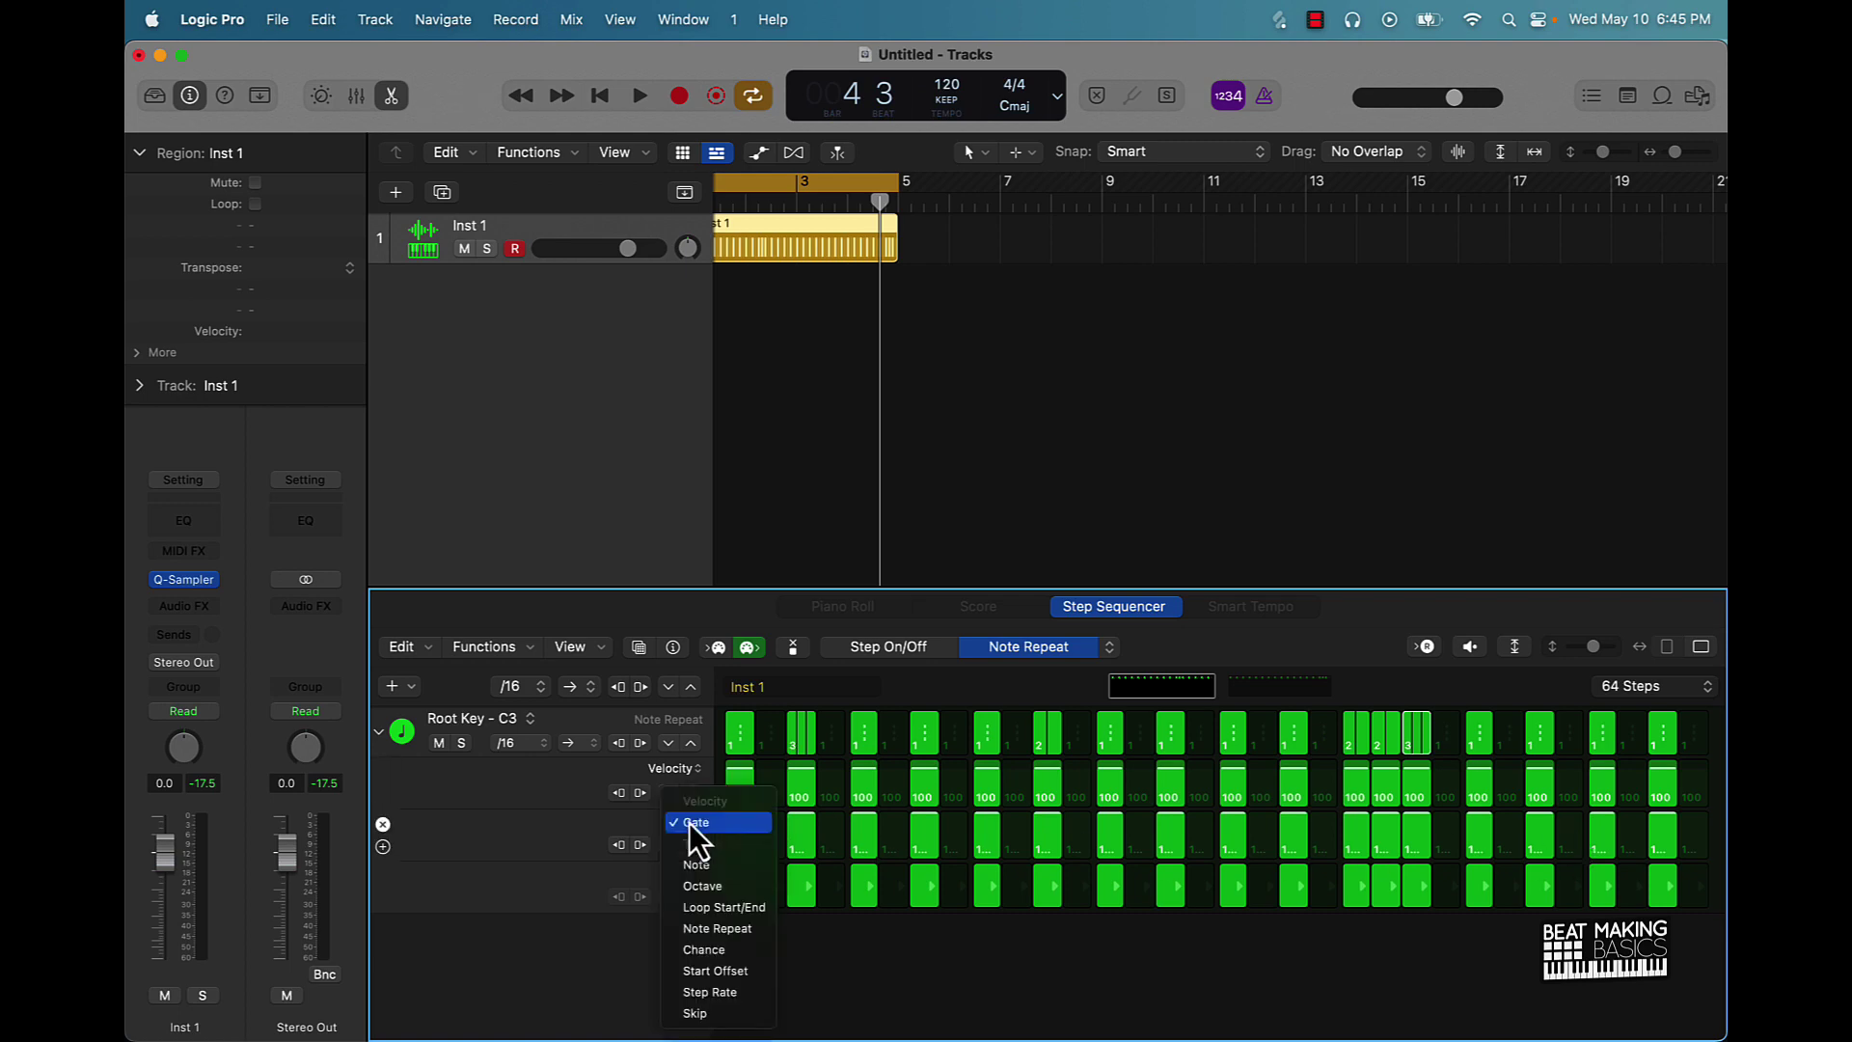
click(725, 872)
click(687, 876)
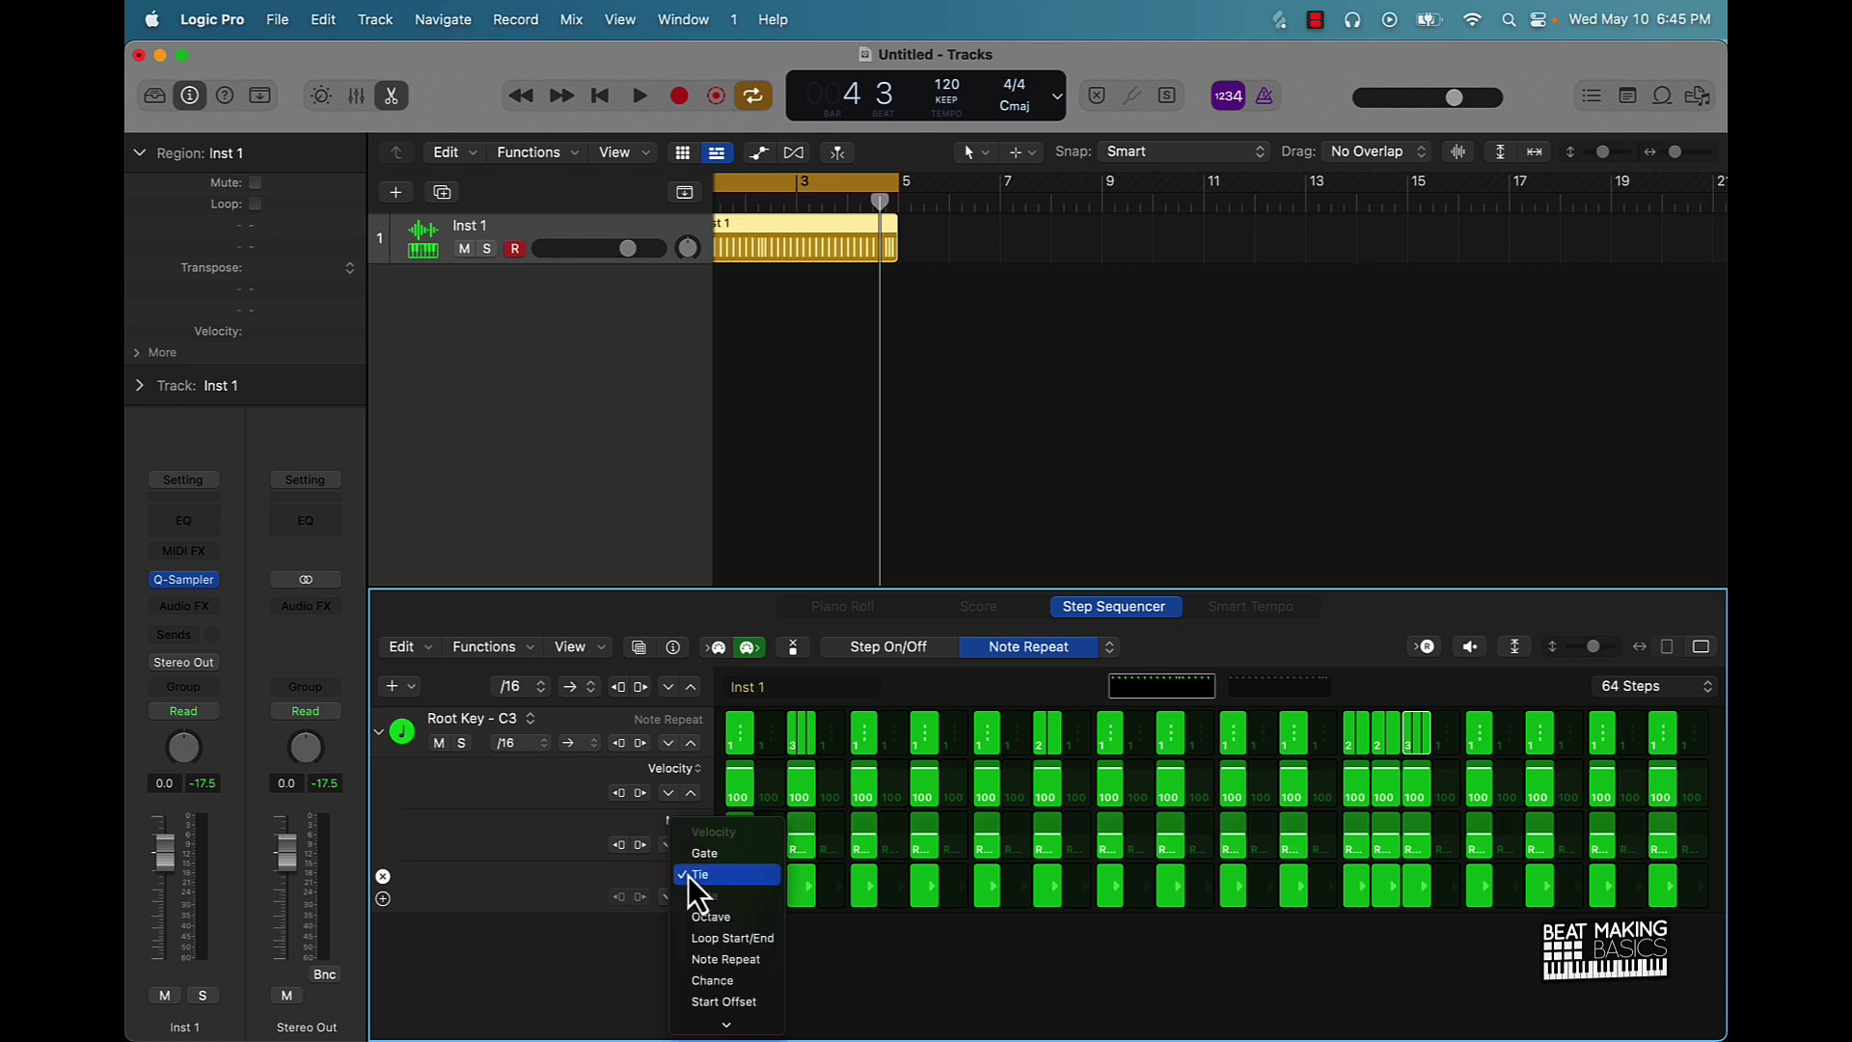
click(741, 963)
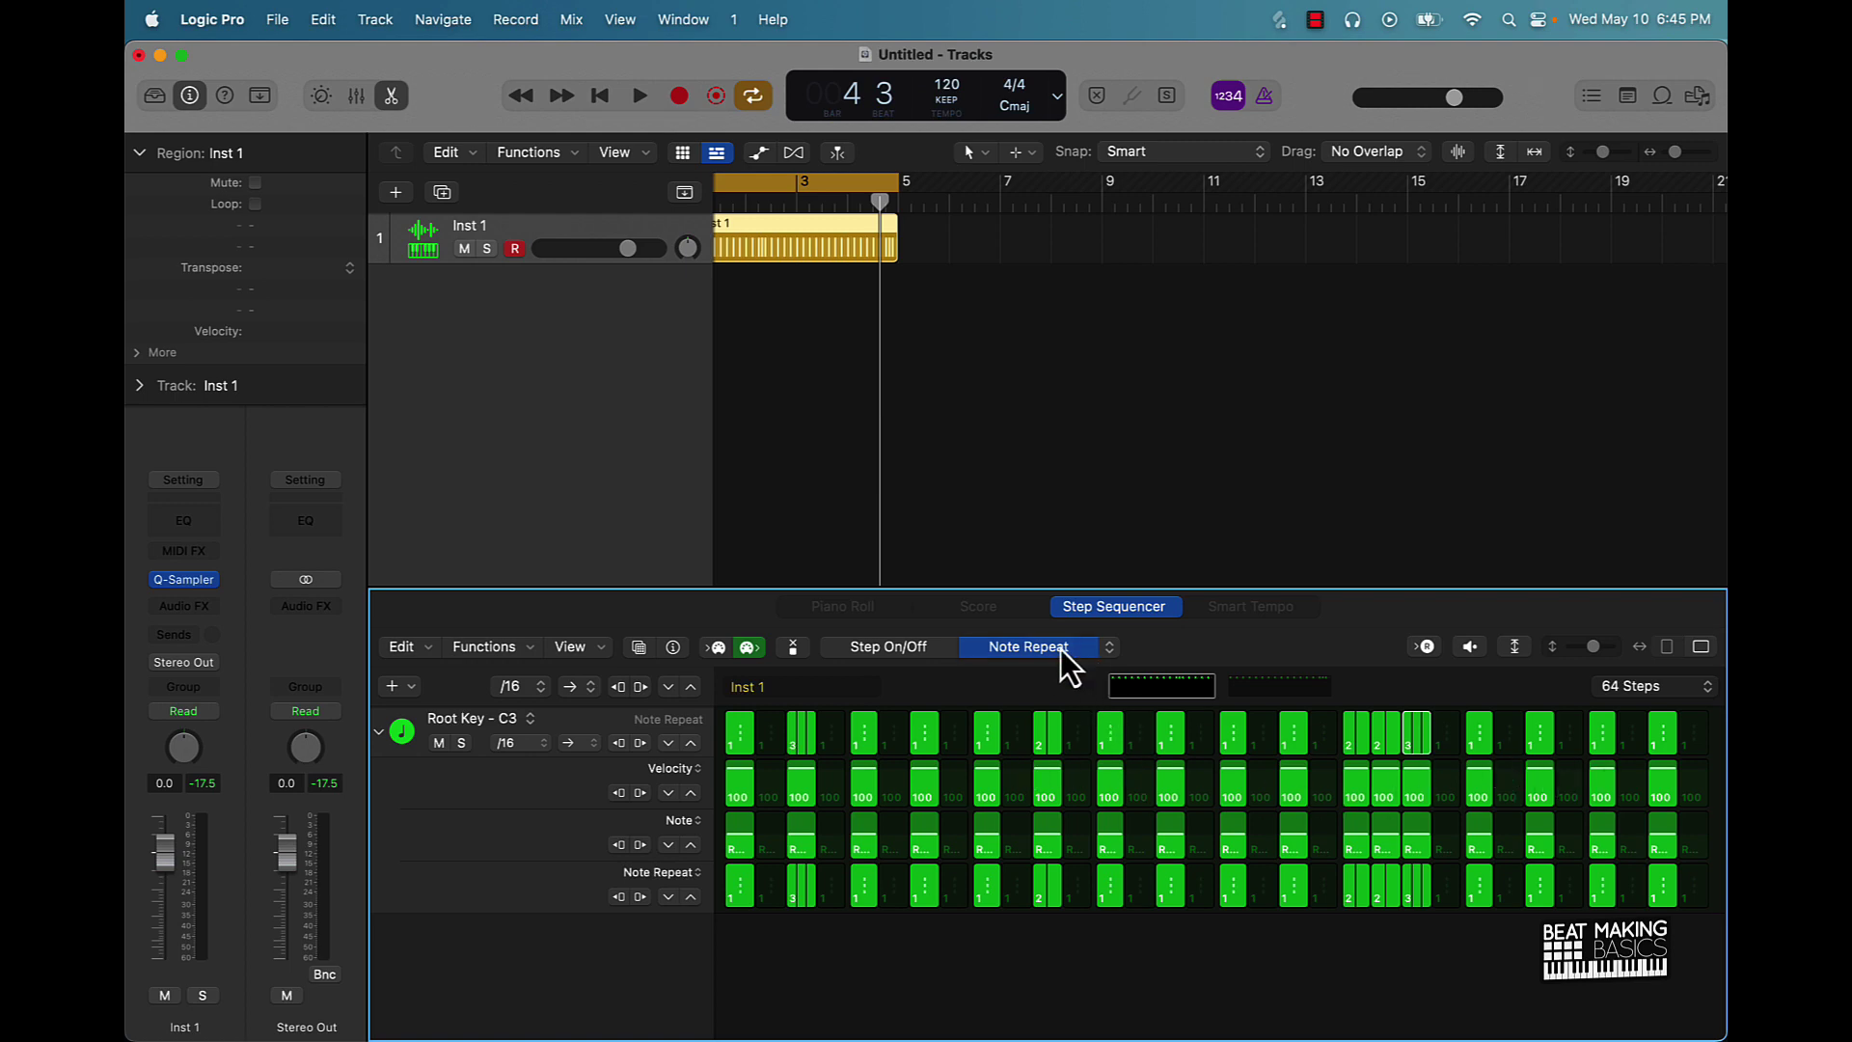
click(1105, 645)
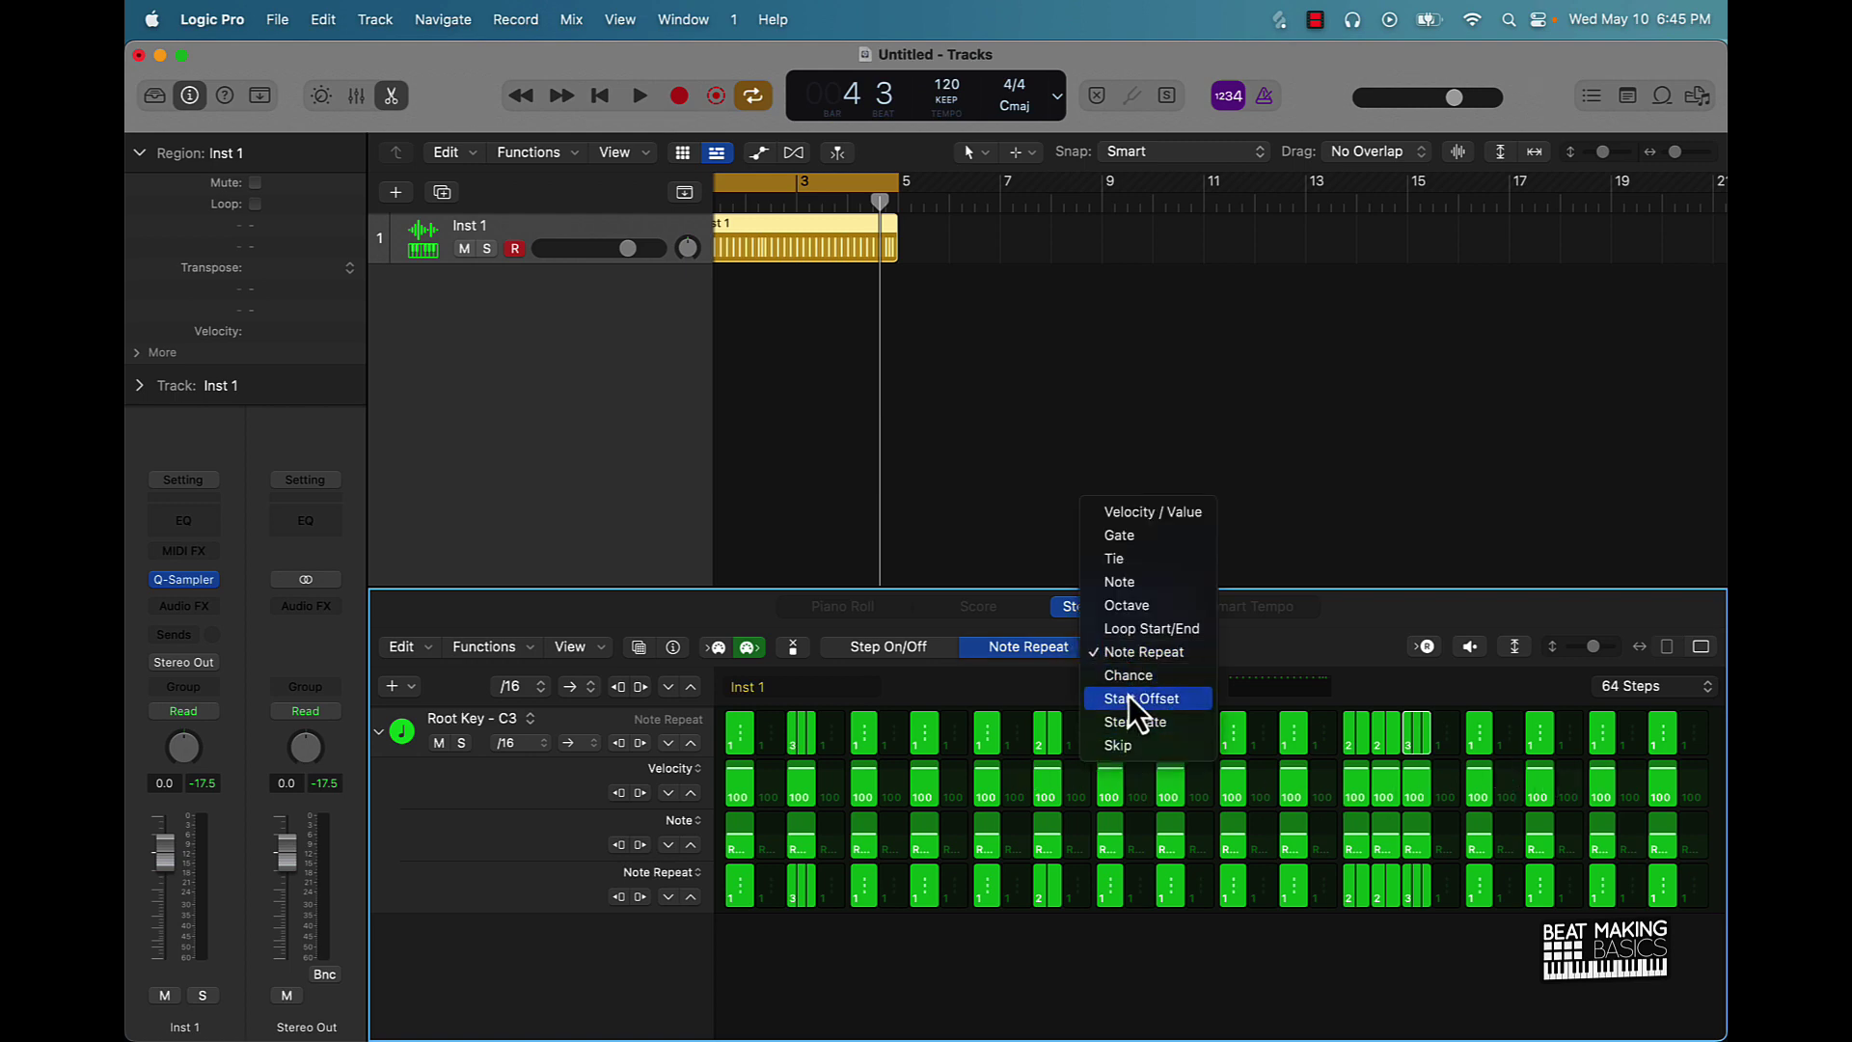
click(972, 635)
click(387, 746)
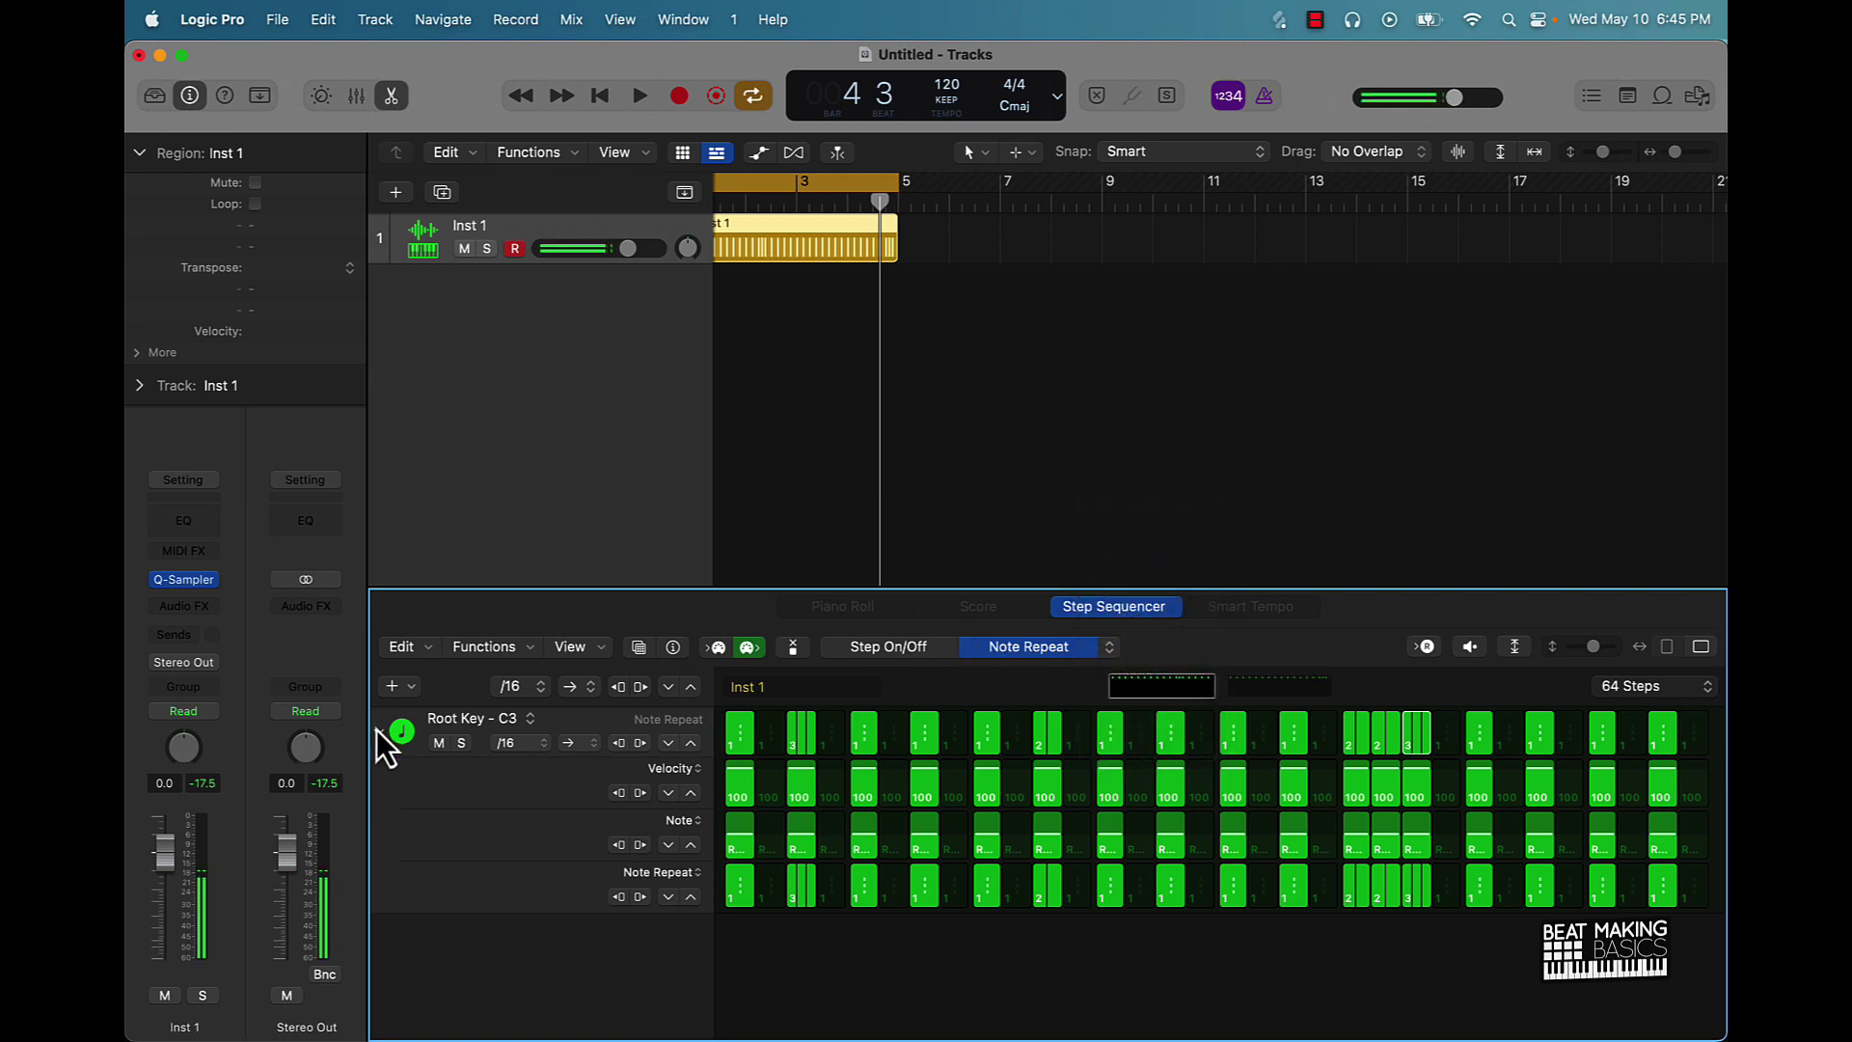
click(377, 730)
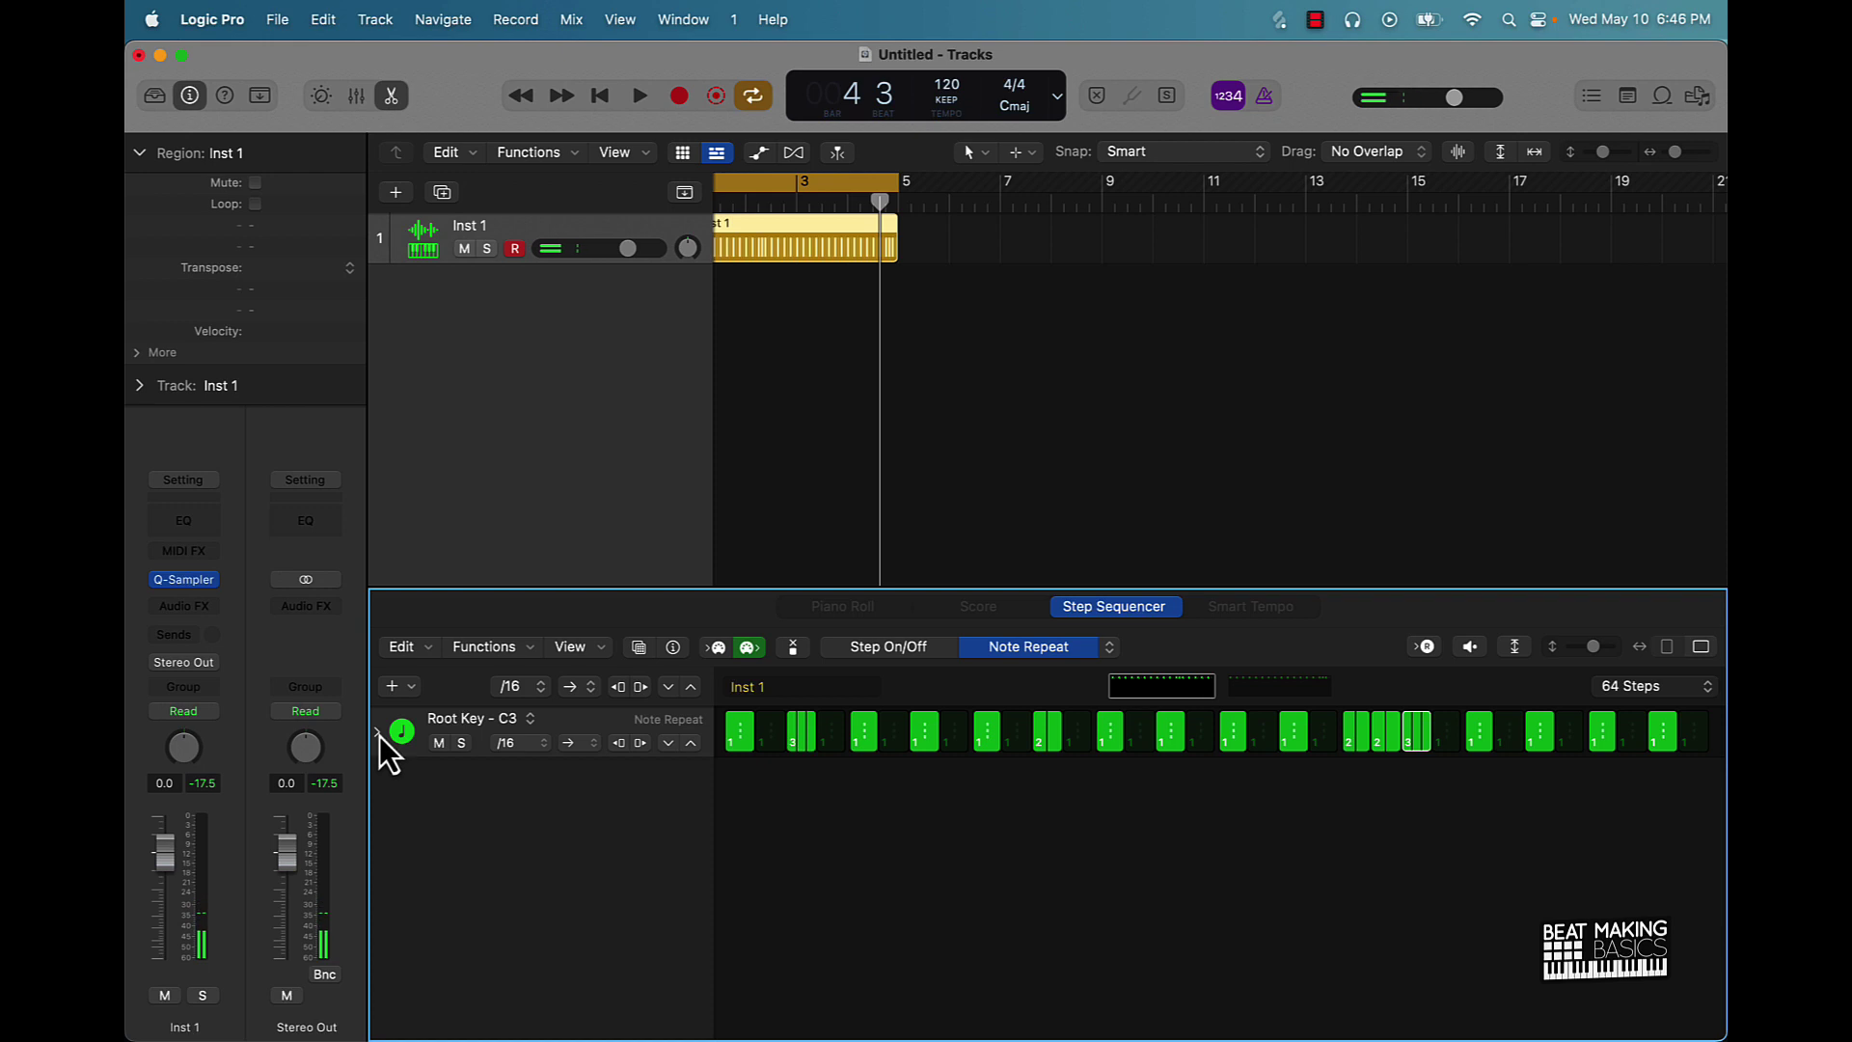
click(377, 730)
click(377, 731)
click(378, 730)
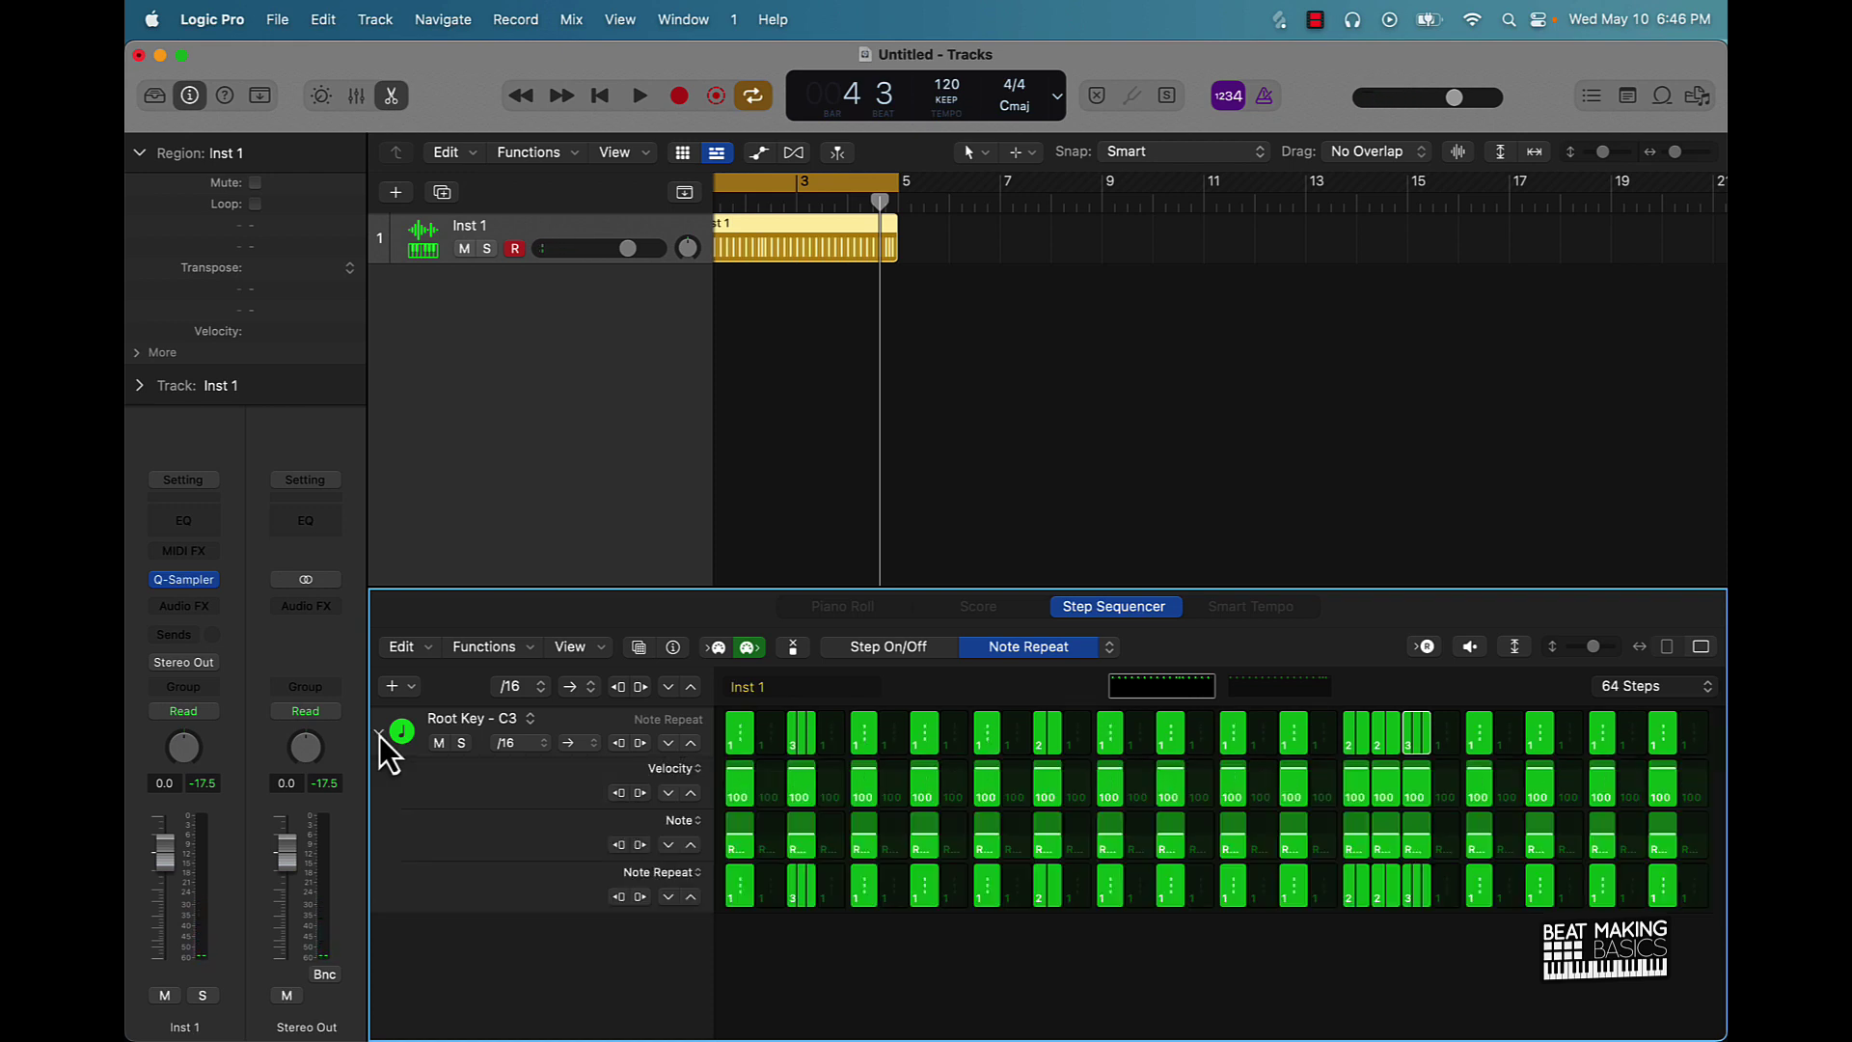
- On page one, set velocities 81, 66, 89 on steps 3, 21, 22 and notes D#3, D3, D#3 on steps 3, 22, 23
drag(804, 777, 802, 789)
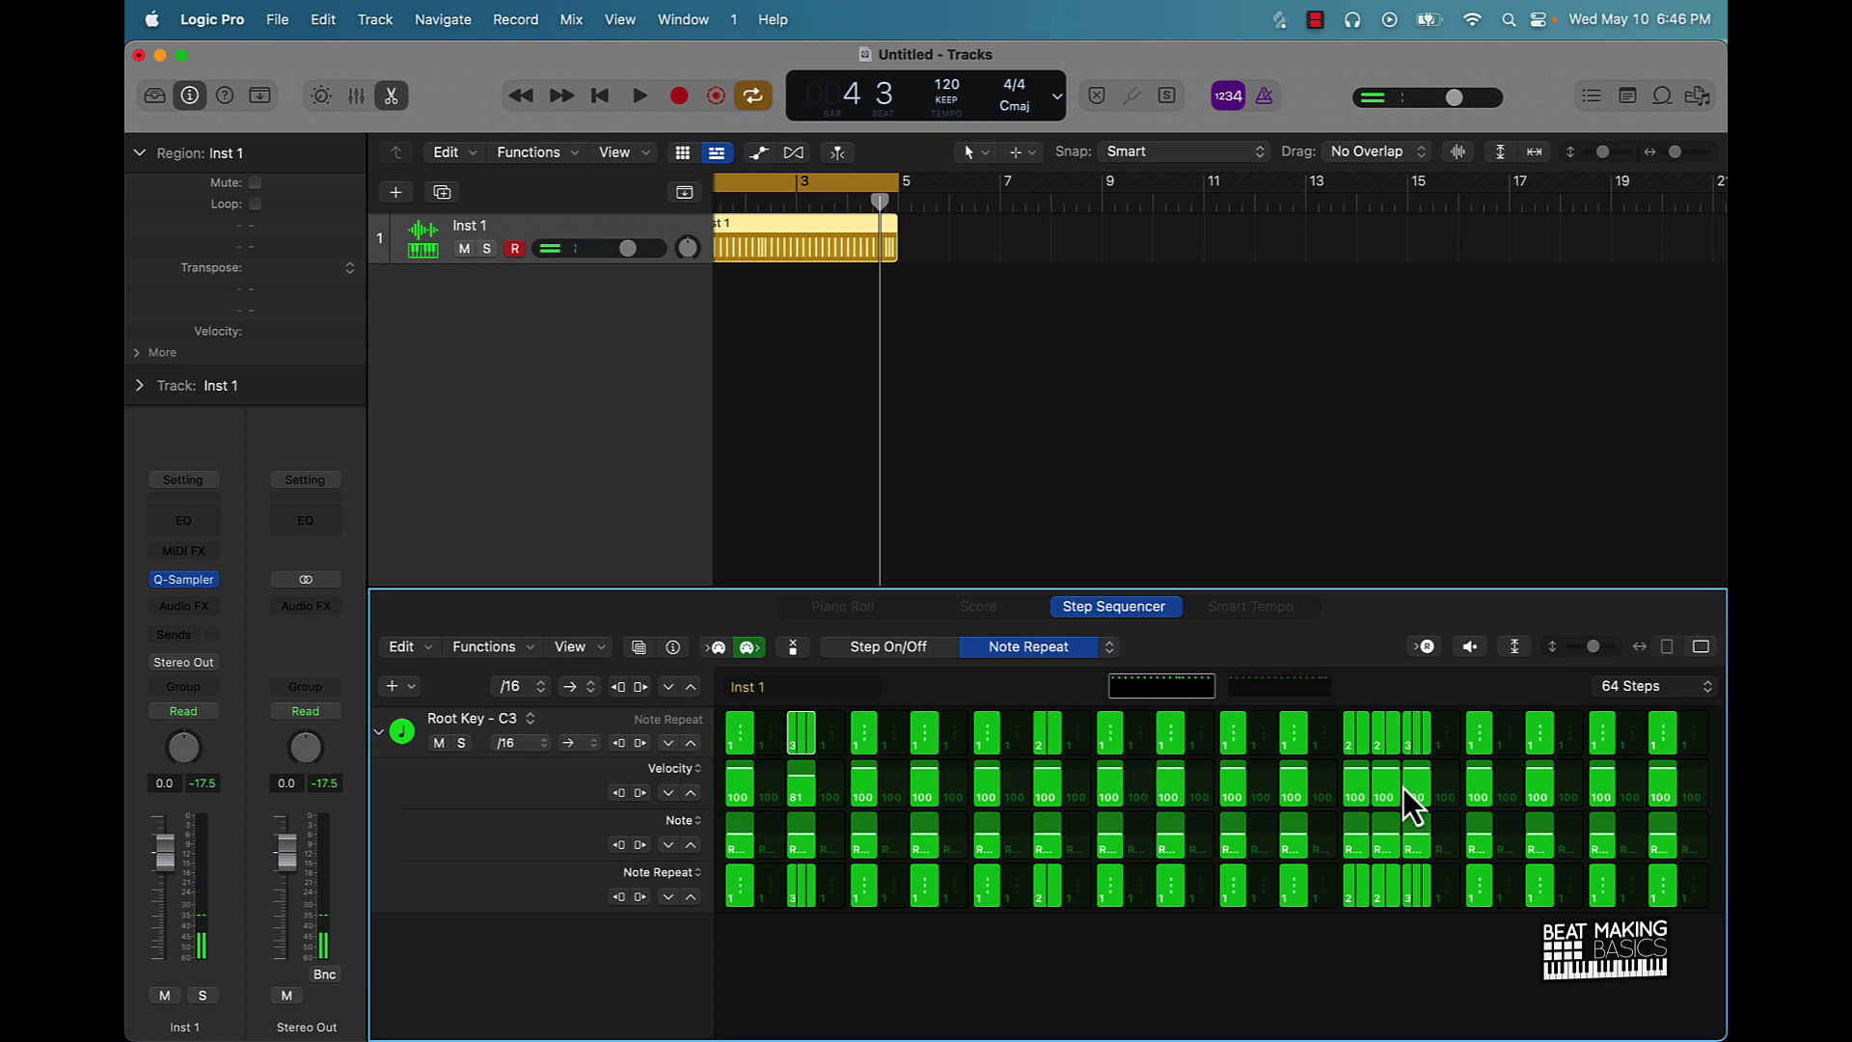
drag(1350, 791, 1392, 778)
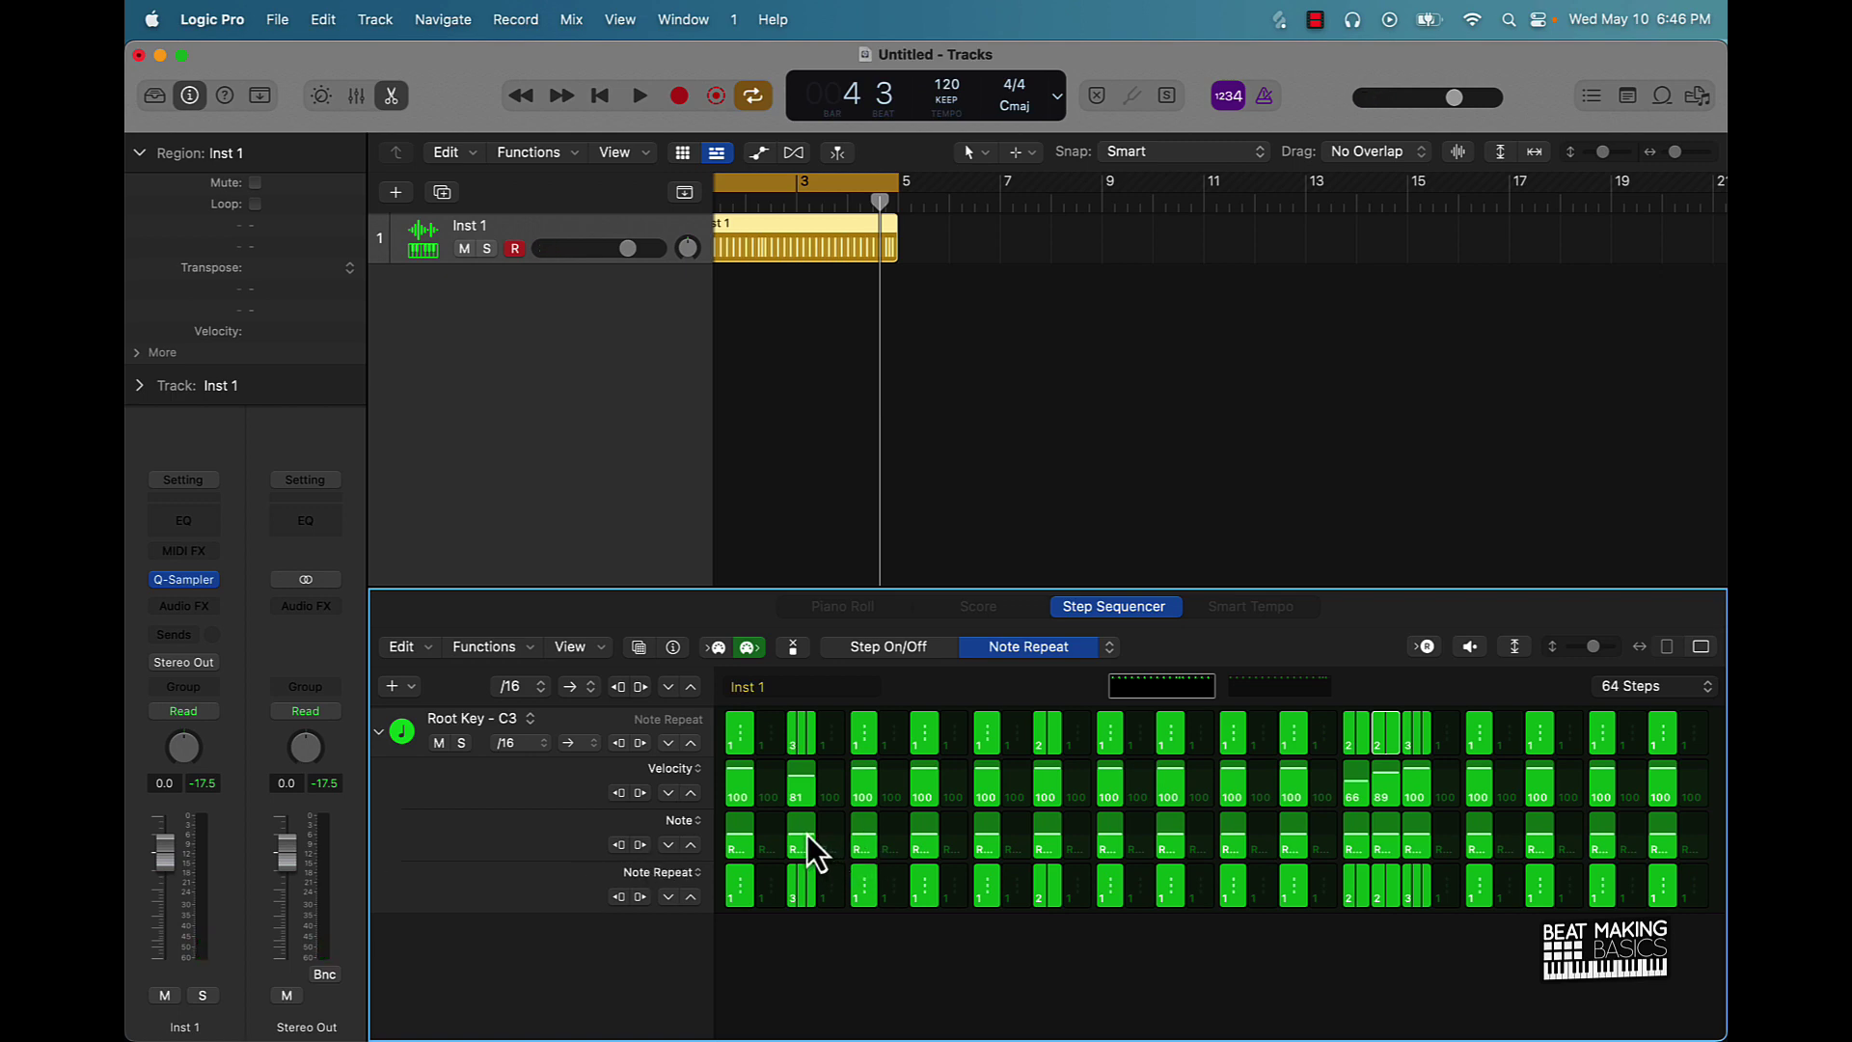
drag(808, 836, 802, 830)
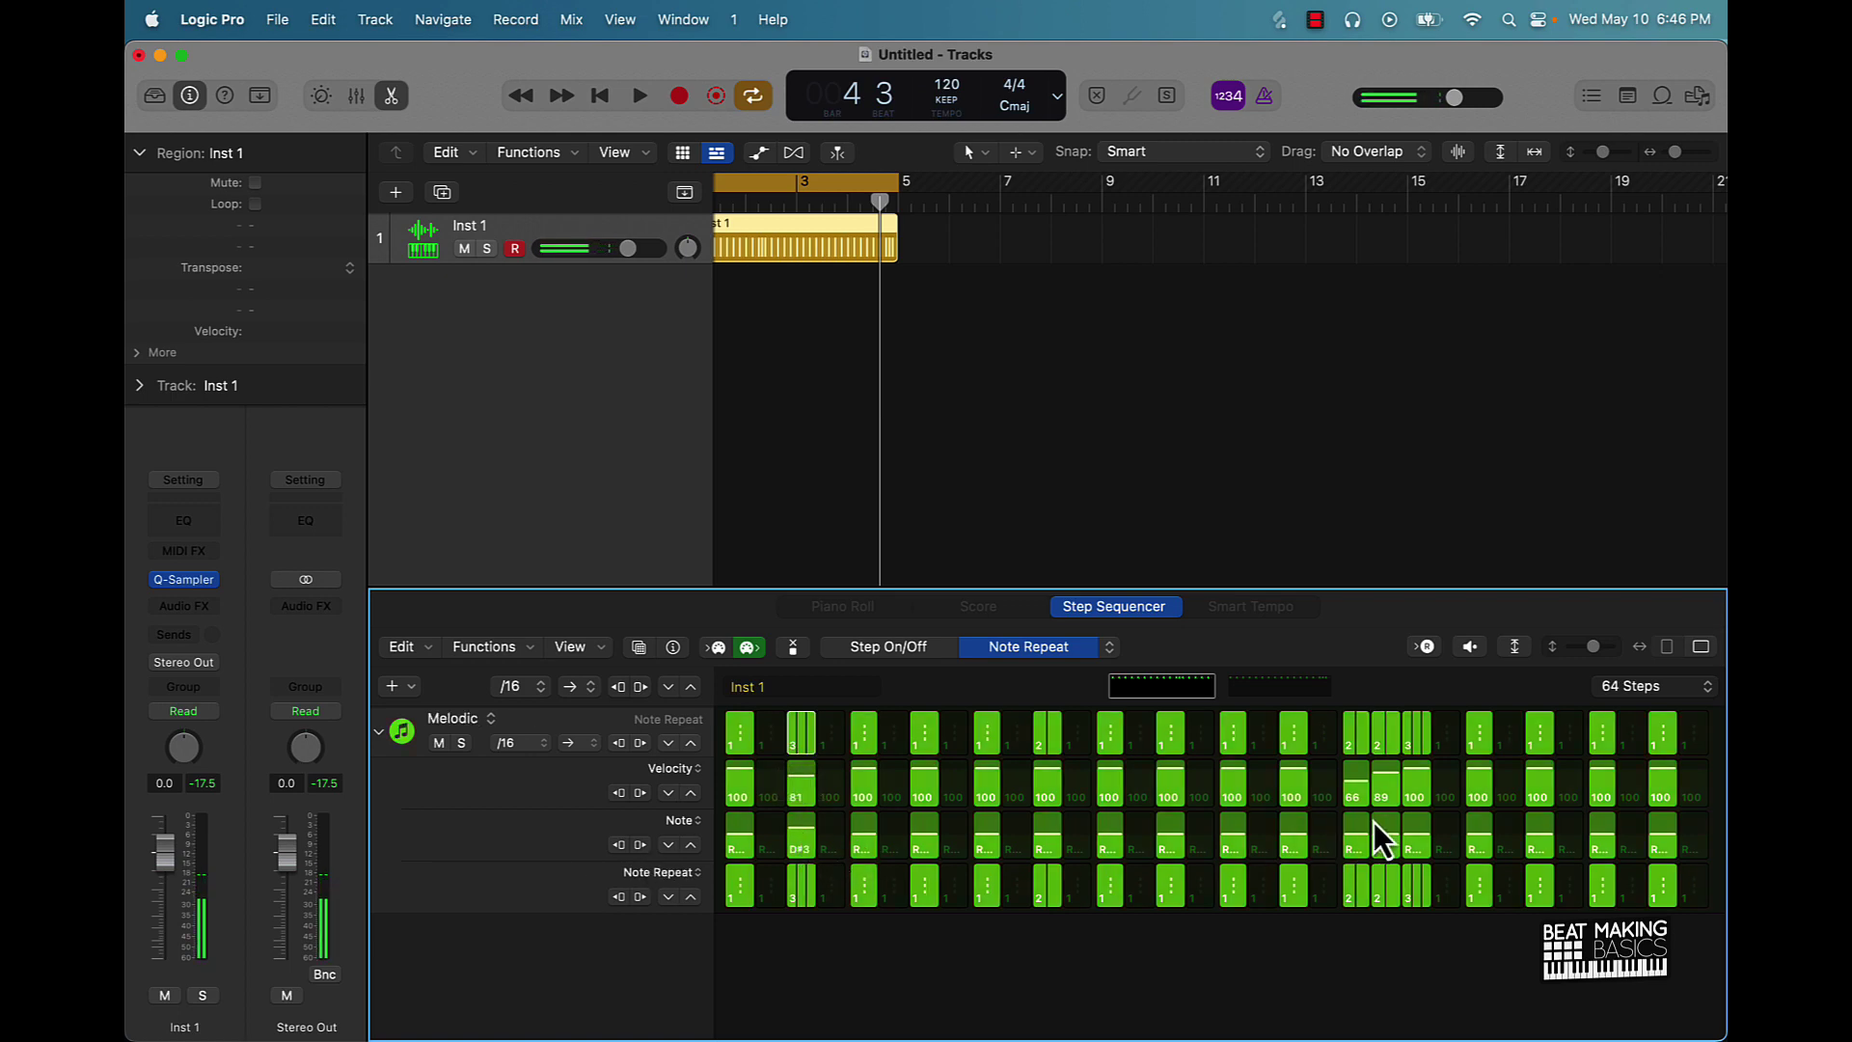
drag(1414, 839, 1393, 835)
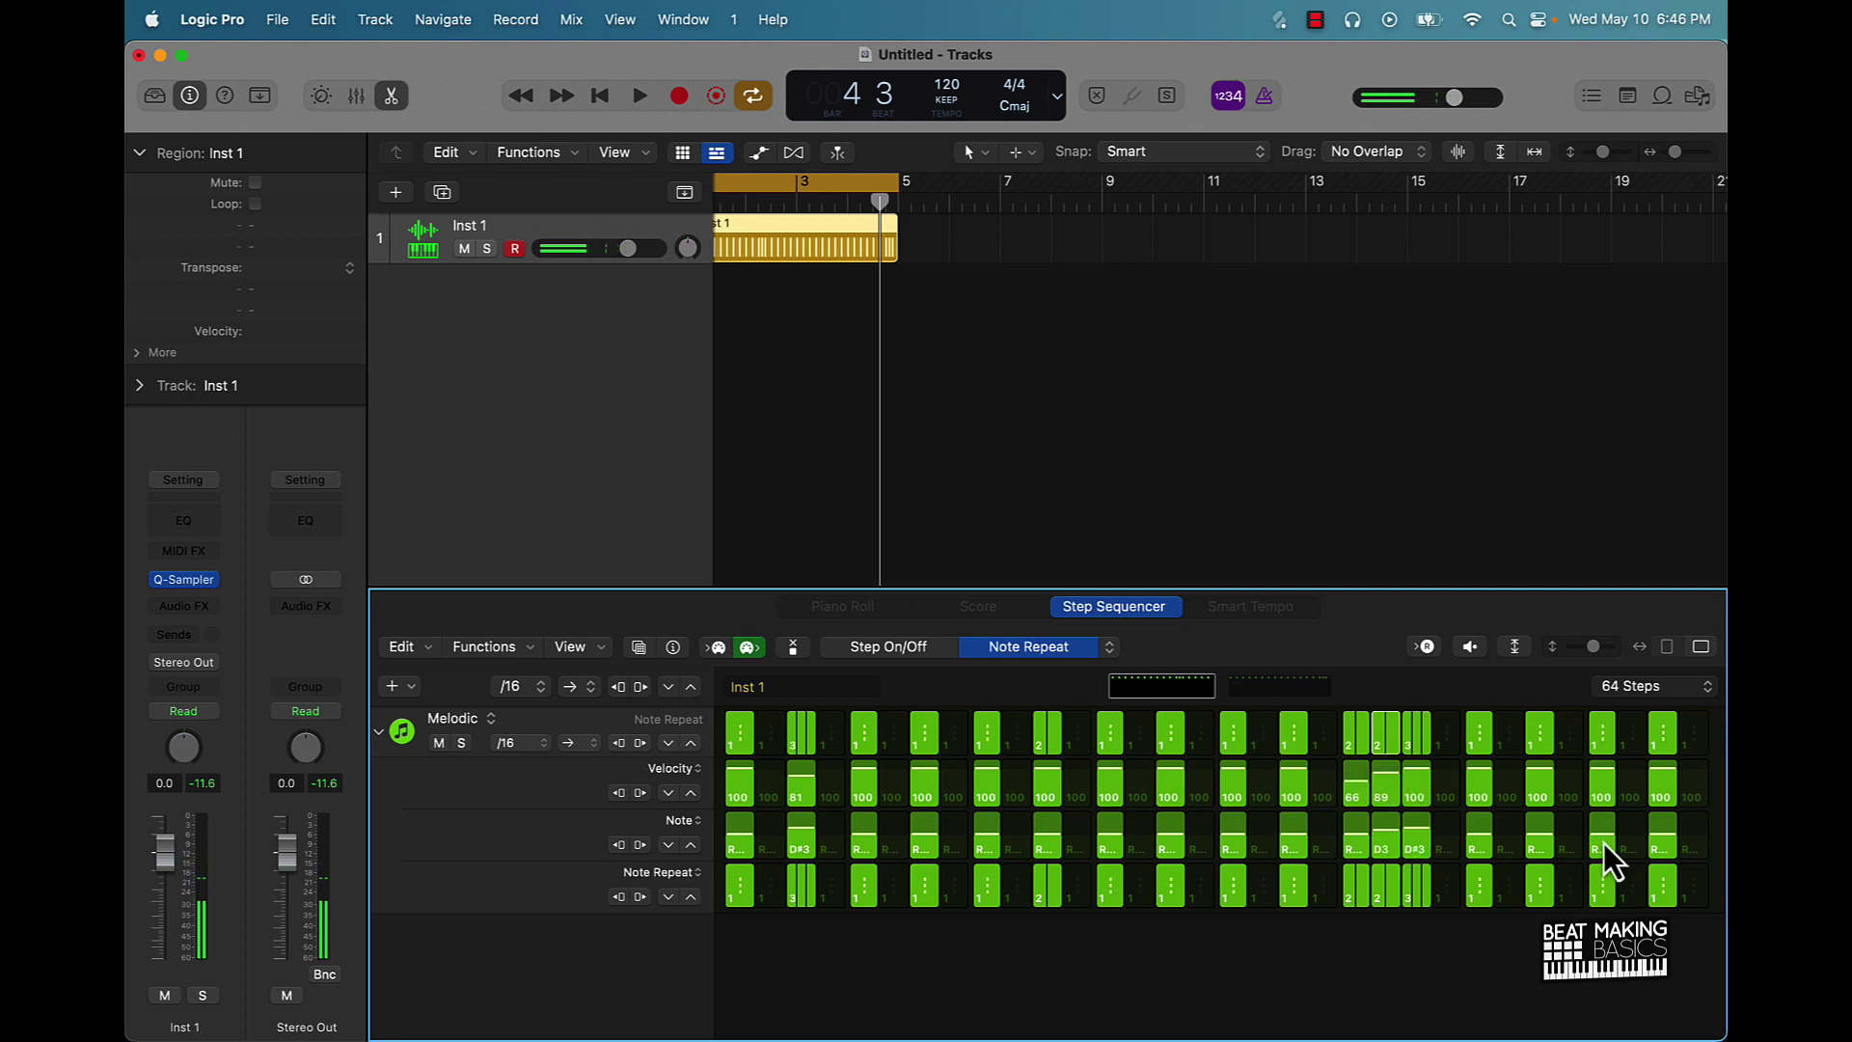
- On page two, set notes F3 (step 3), B2 (steps 9, 23) and A#2 (steps 30, 31), with velocities 81 and 52 on steps 3 and 9
click(1283, 686)
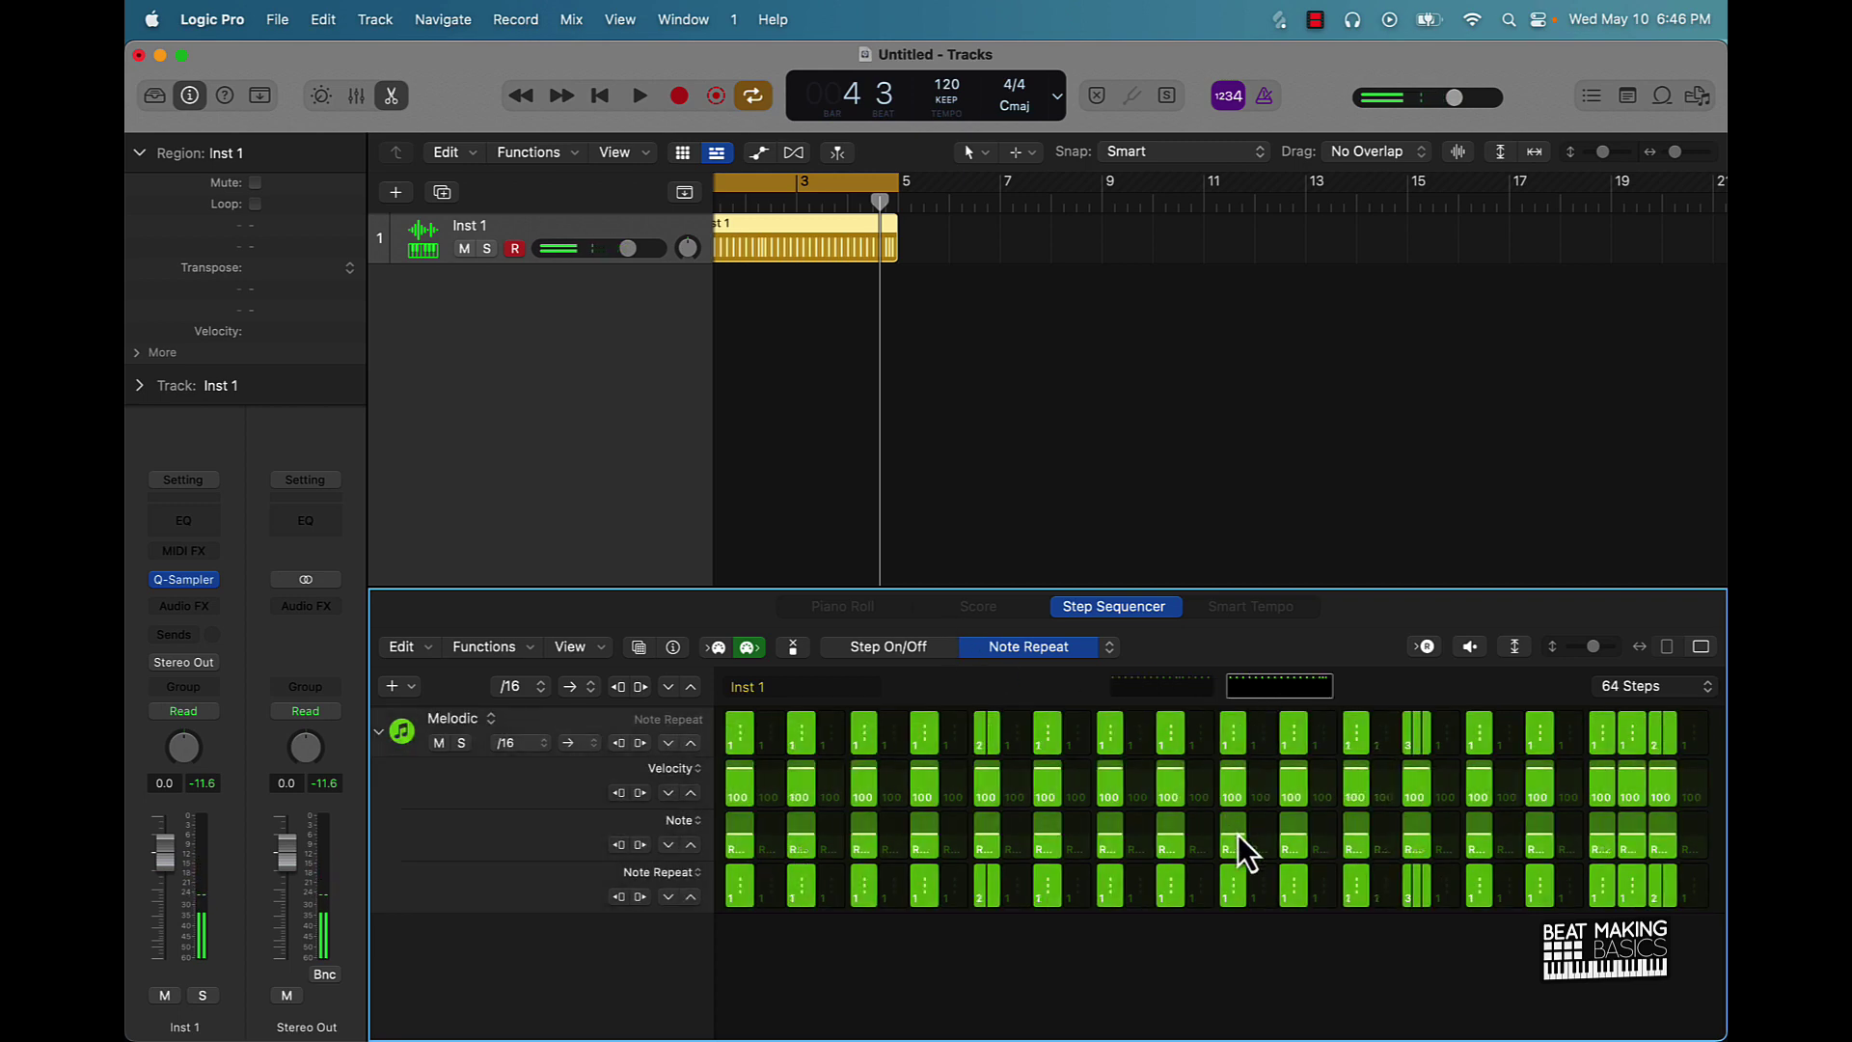
drag(1421, 842, 1421, 845)
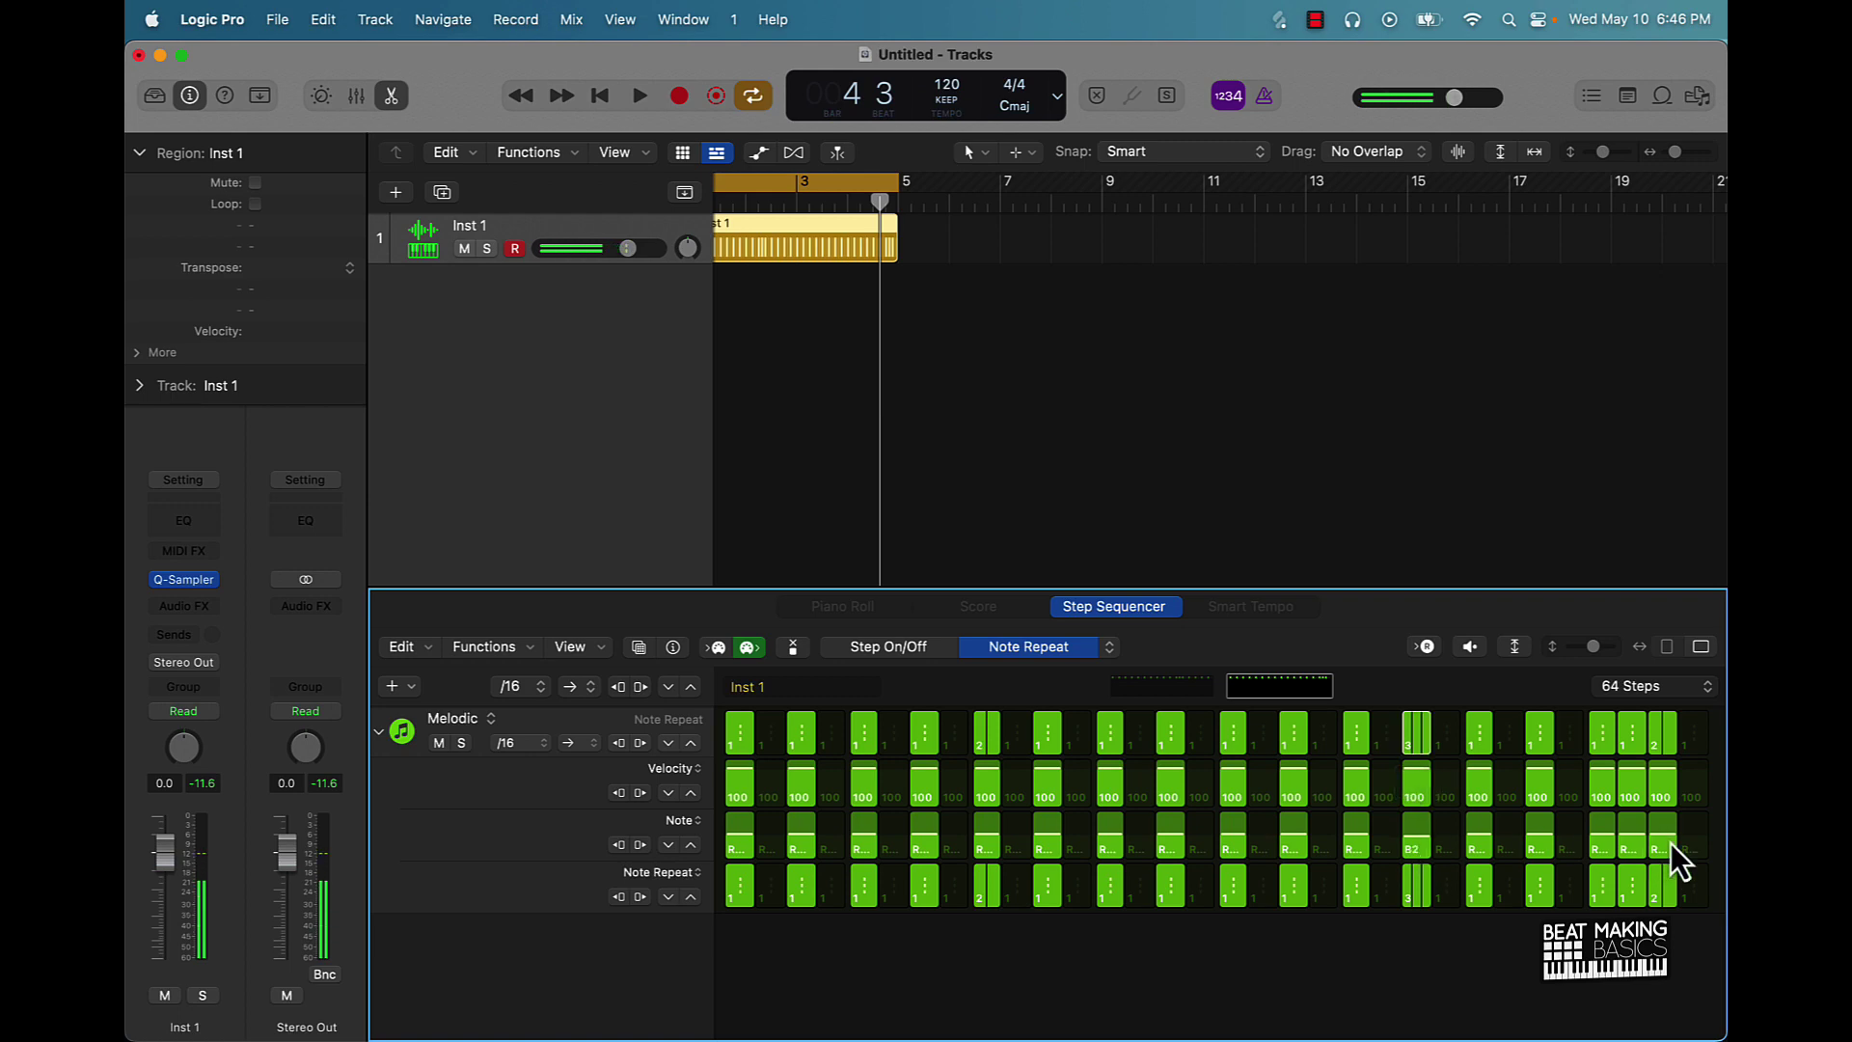
drag(1671, 843, 1636, 843)
click(980, 845)
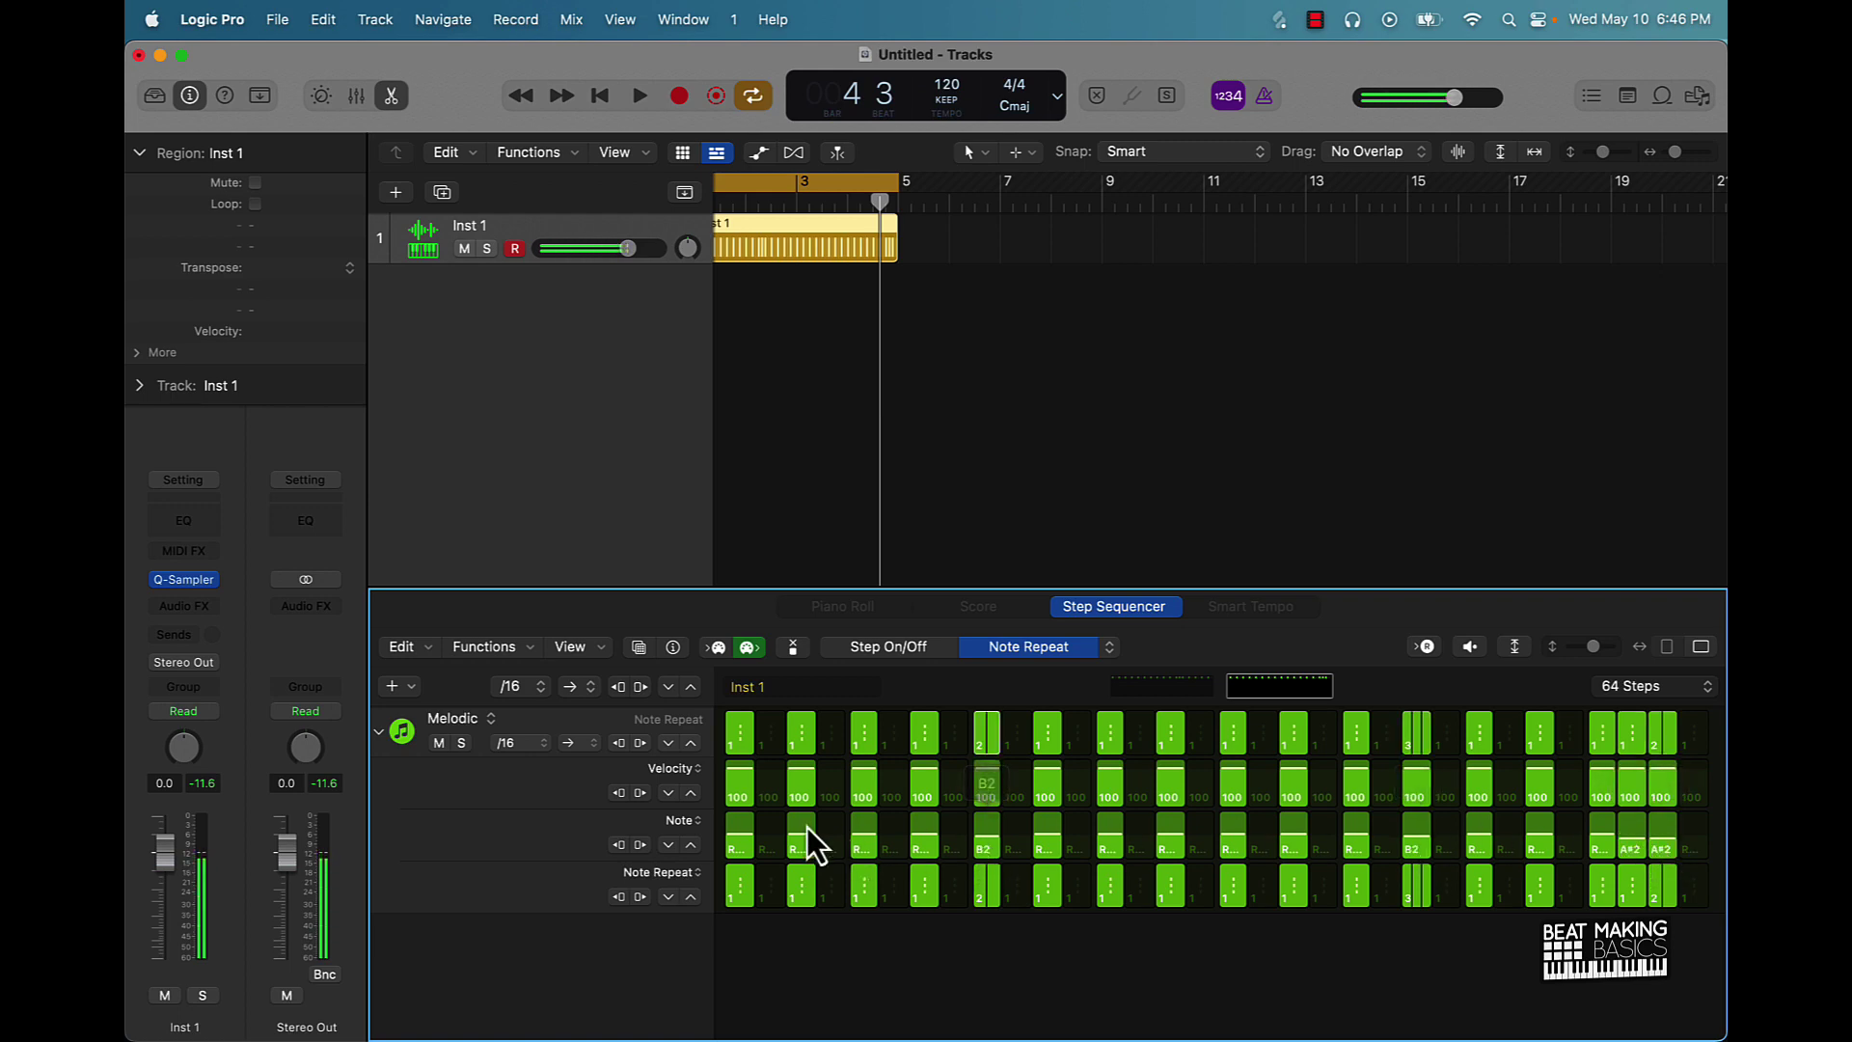
click(803, 830)
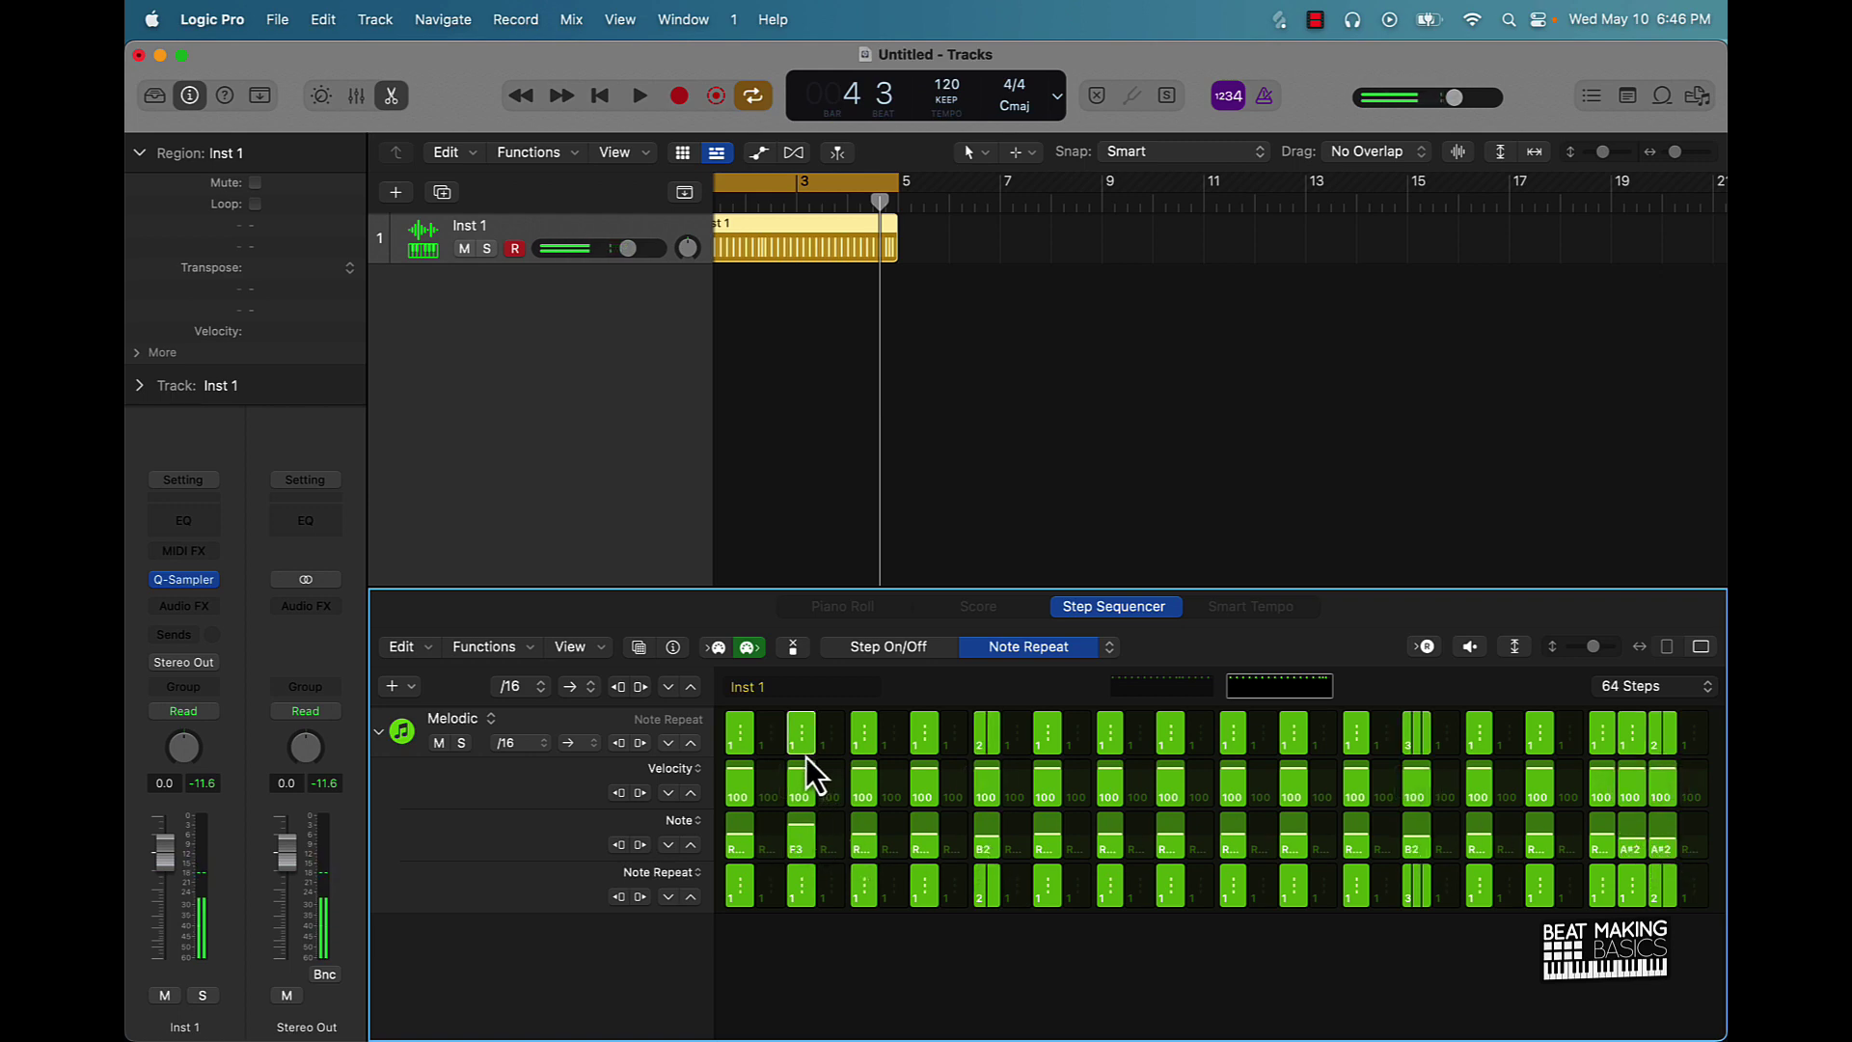
drag(802, 778, 803, 786)
drag(993, 795, 1000, 791)
- Play back the pattern with its edited pitches and velocities, and reselect the Inst 1 region
key(space)
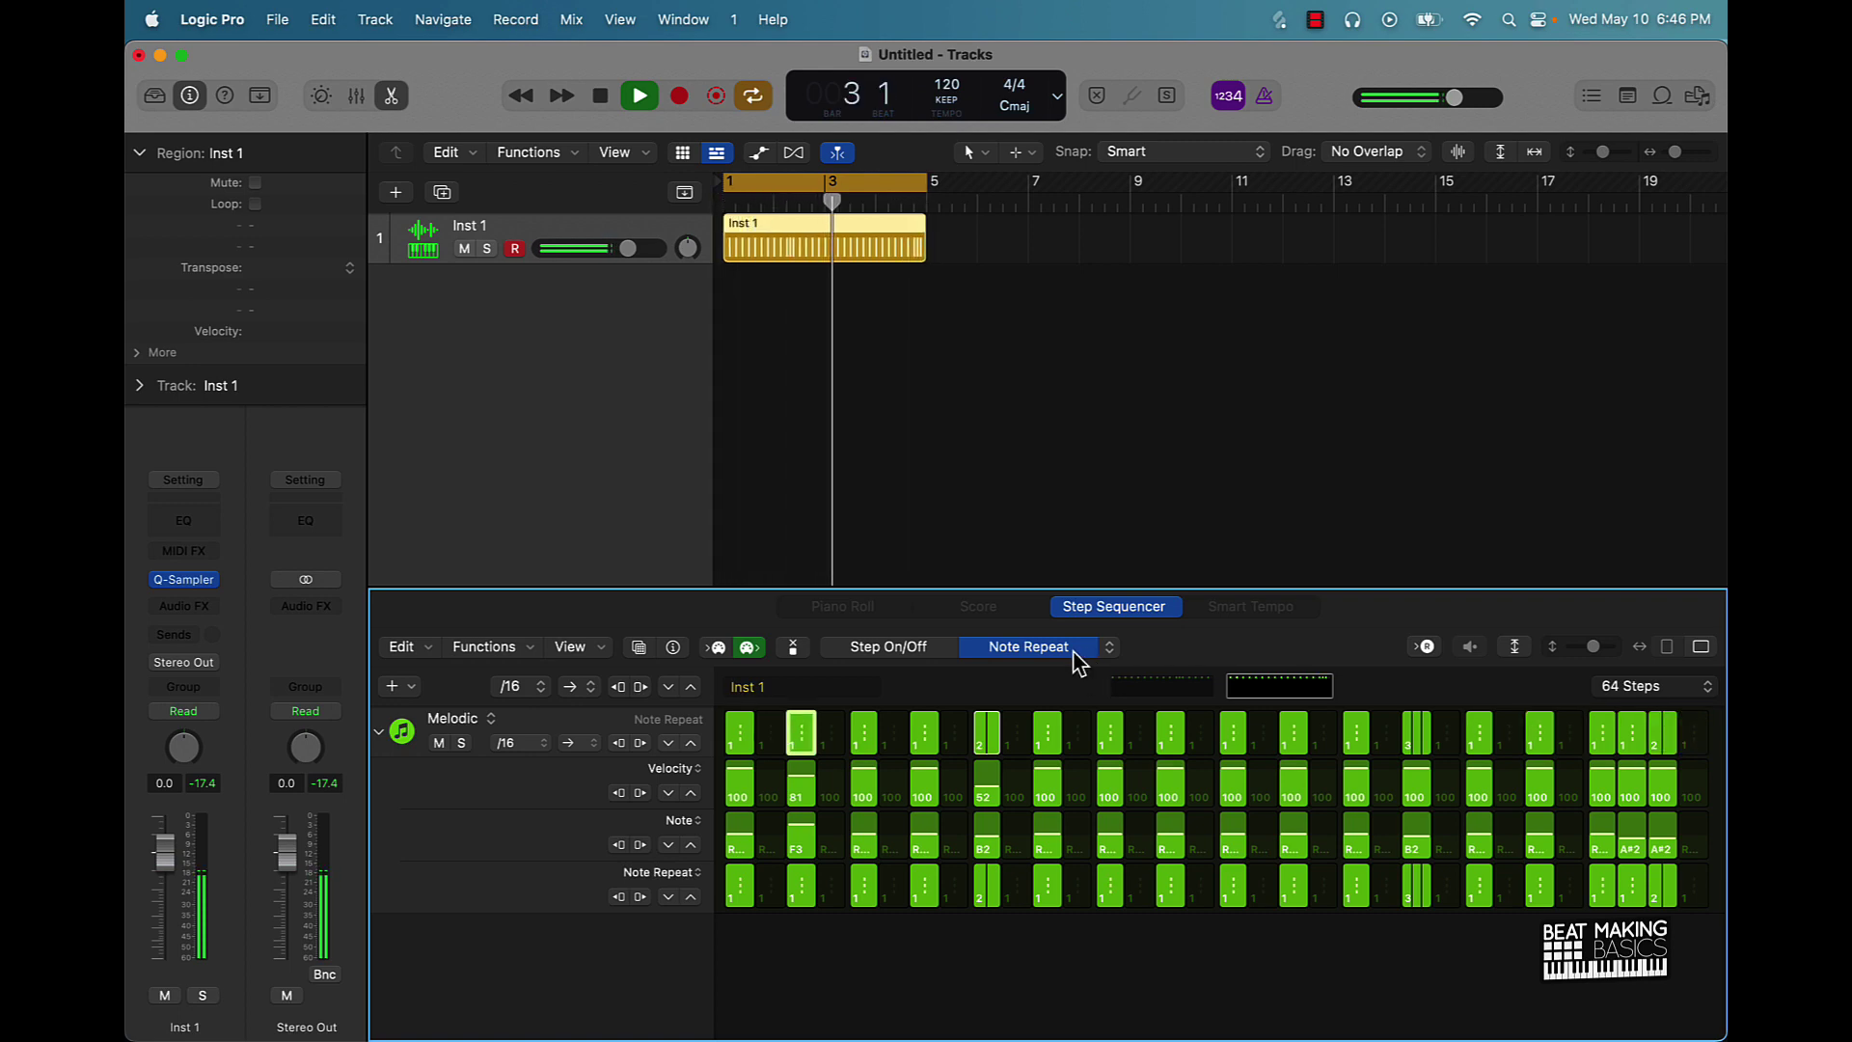
click(899, 651)
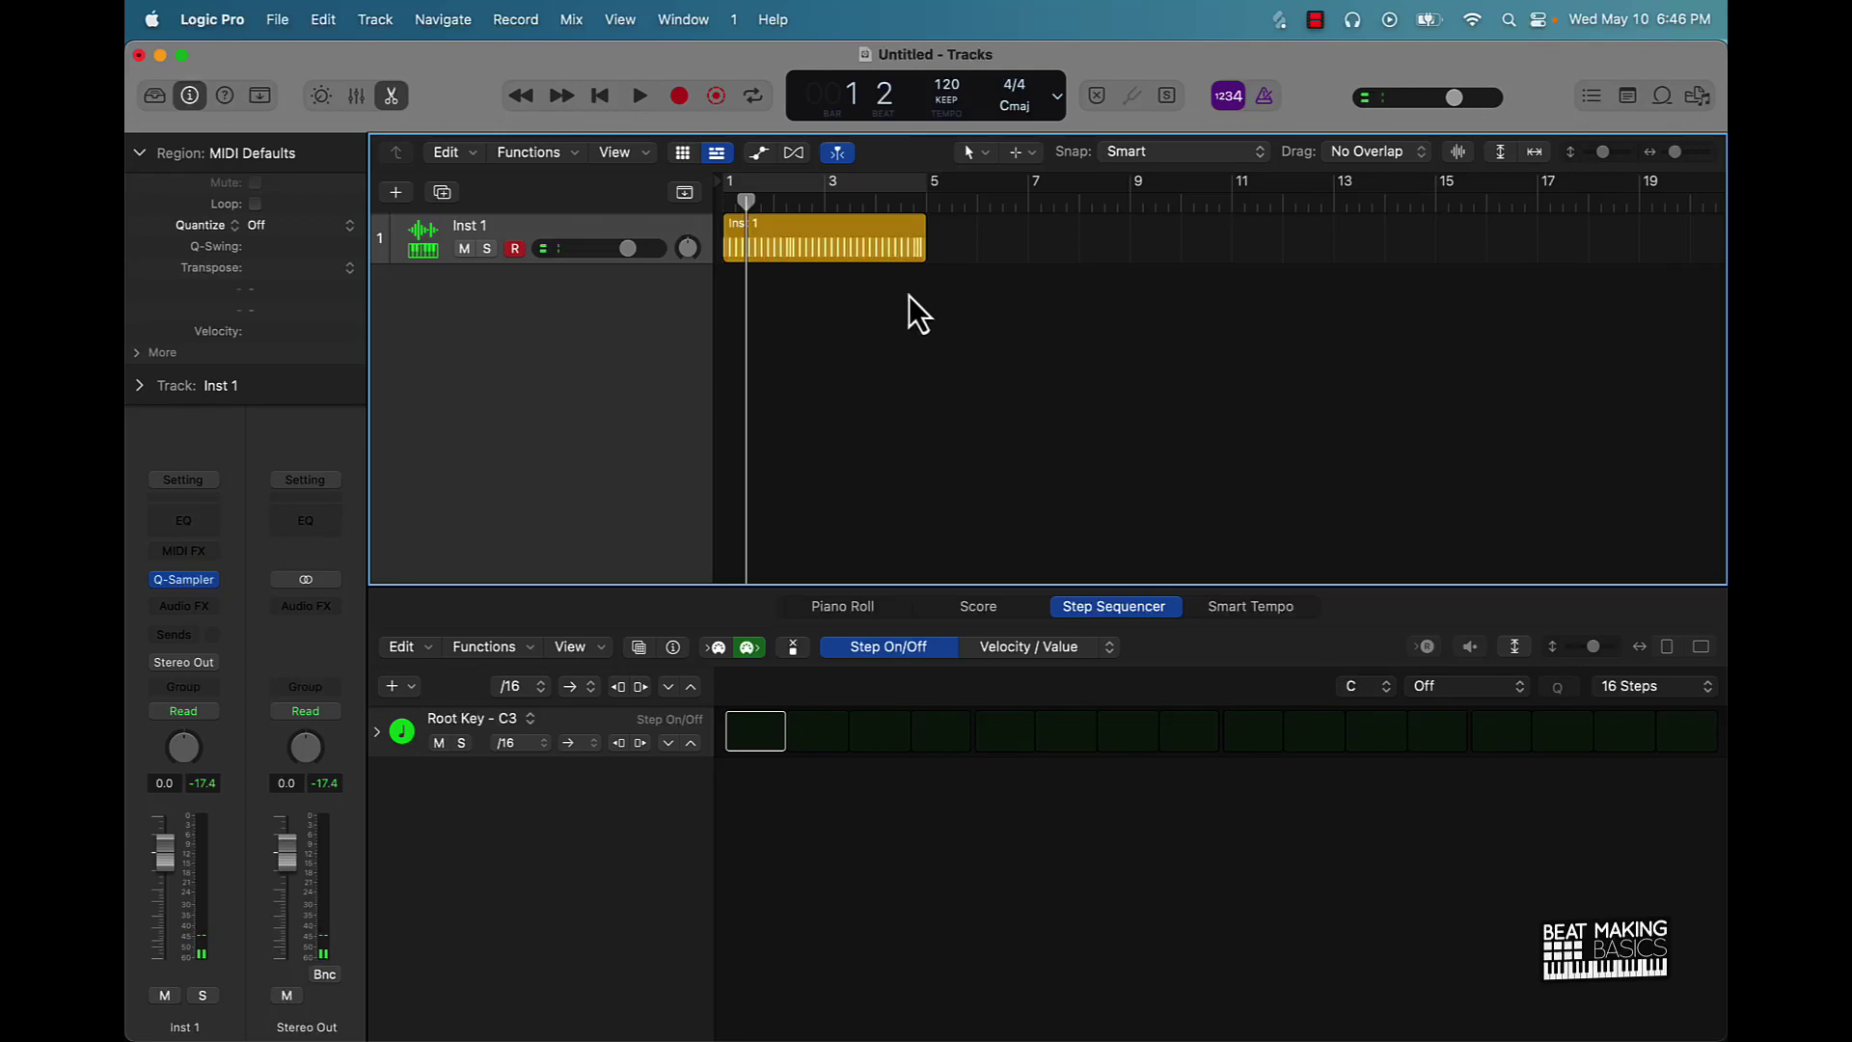
click(875, 247)
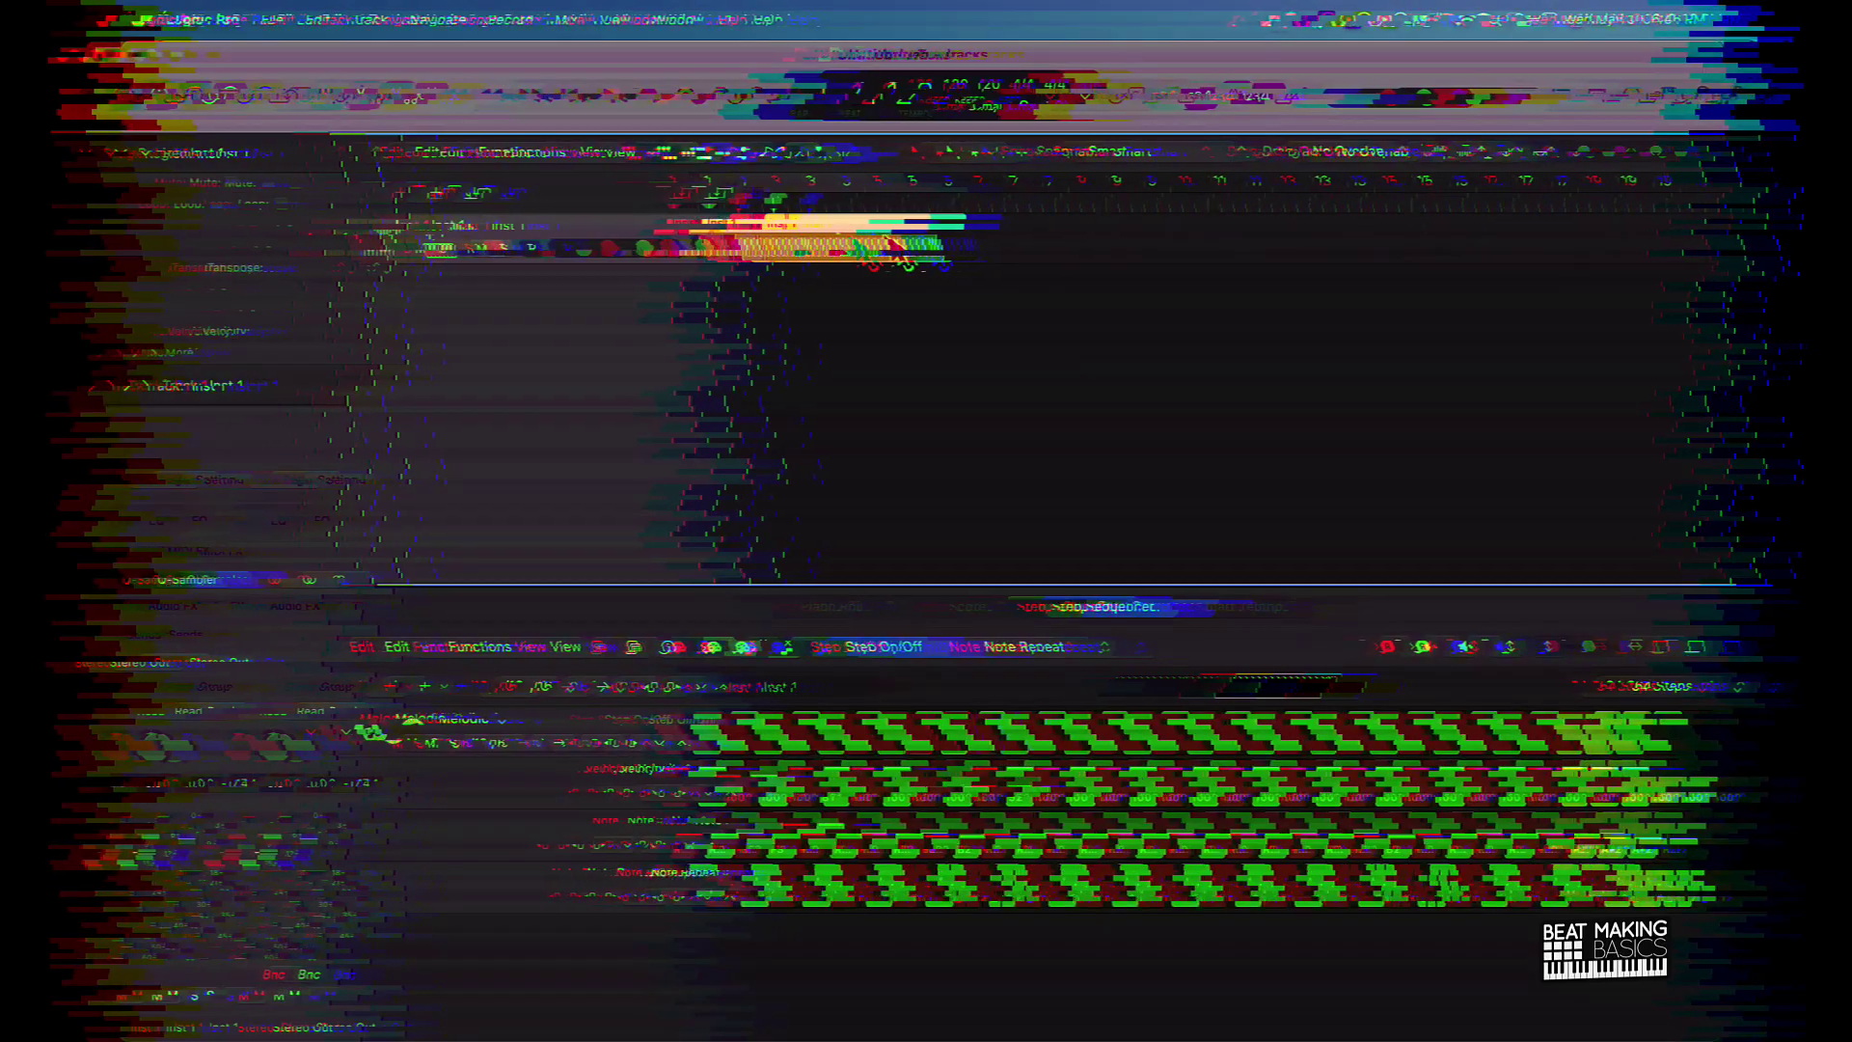